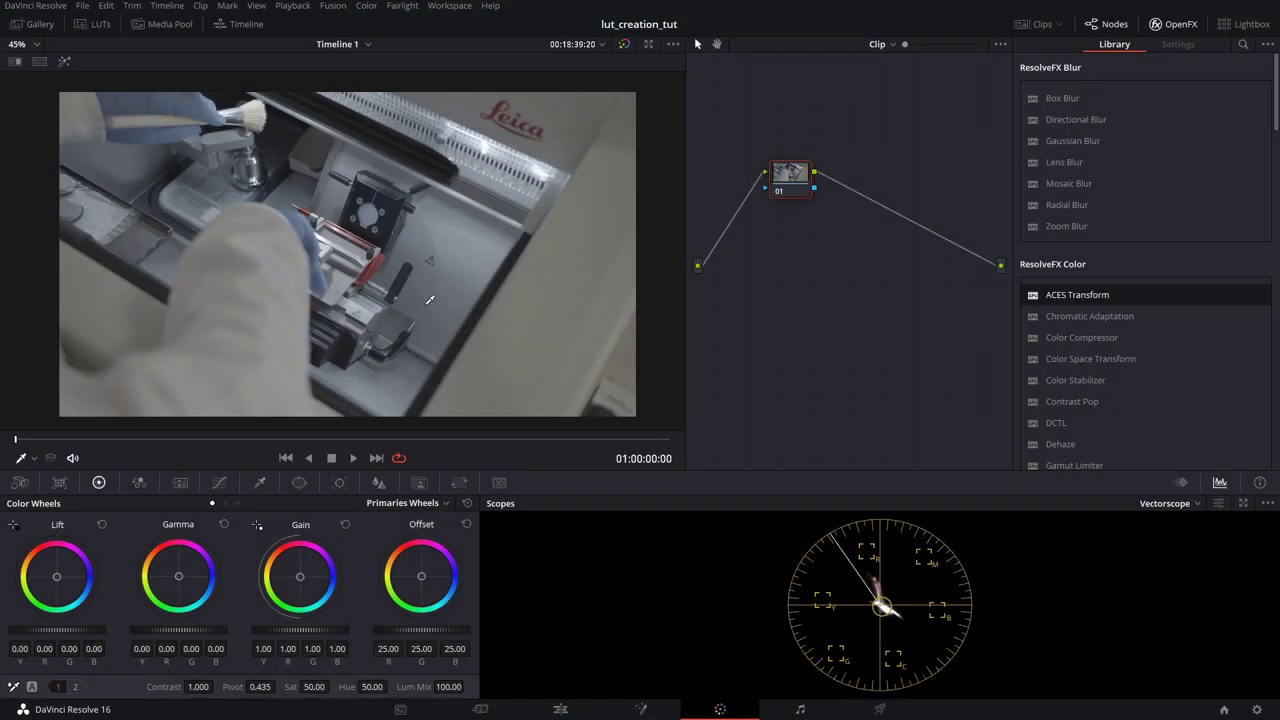
# - Review Color Management in Project Settings and keep the colour science at DaVinci YRGB
pyautogui.scroll(1, 430, 300)
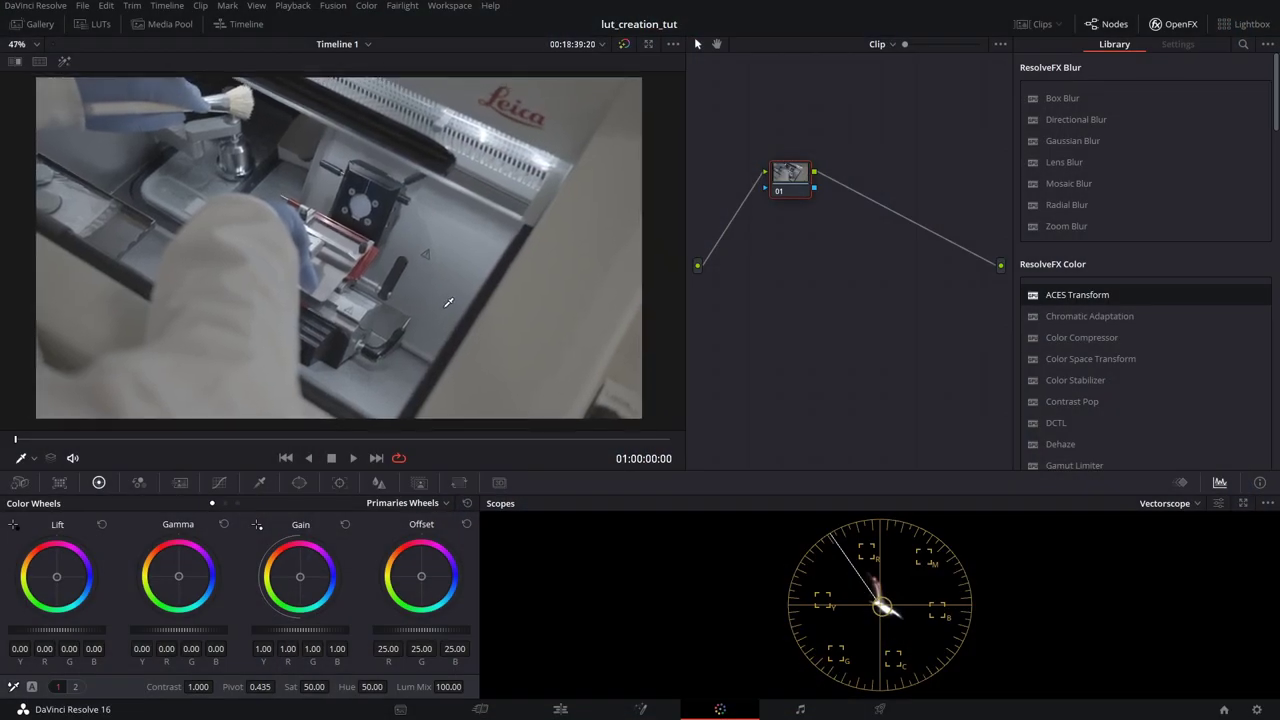
pyautogui.click(1257, 709)
pyautogui.click(382, 161)
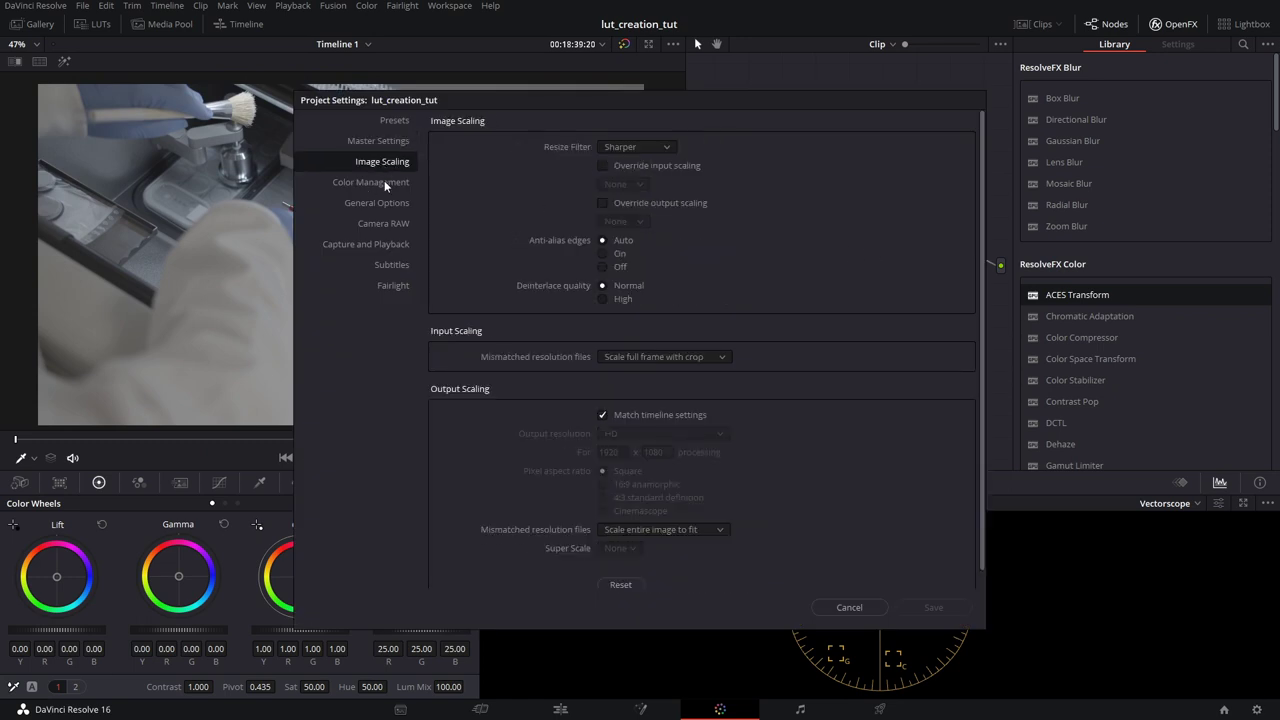
pyautogui.click(384, 181)
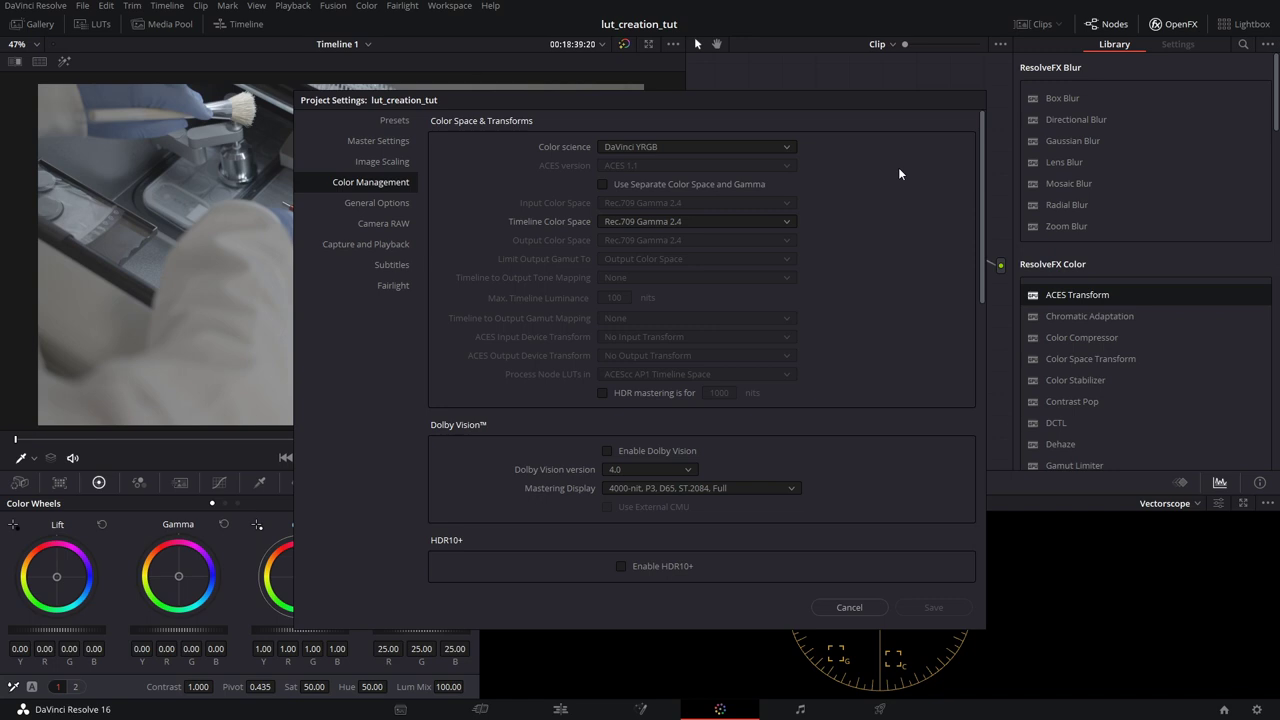
pyautogui.click(626, 148)
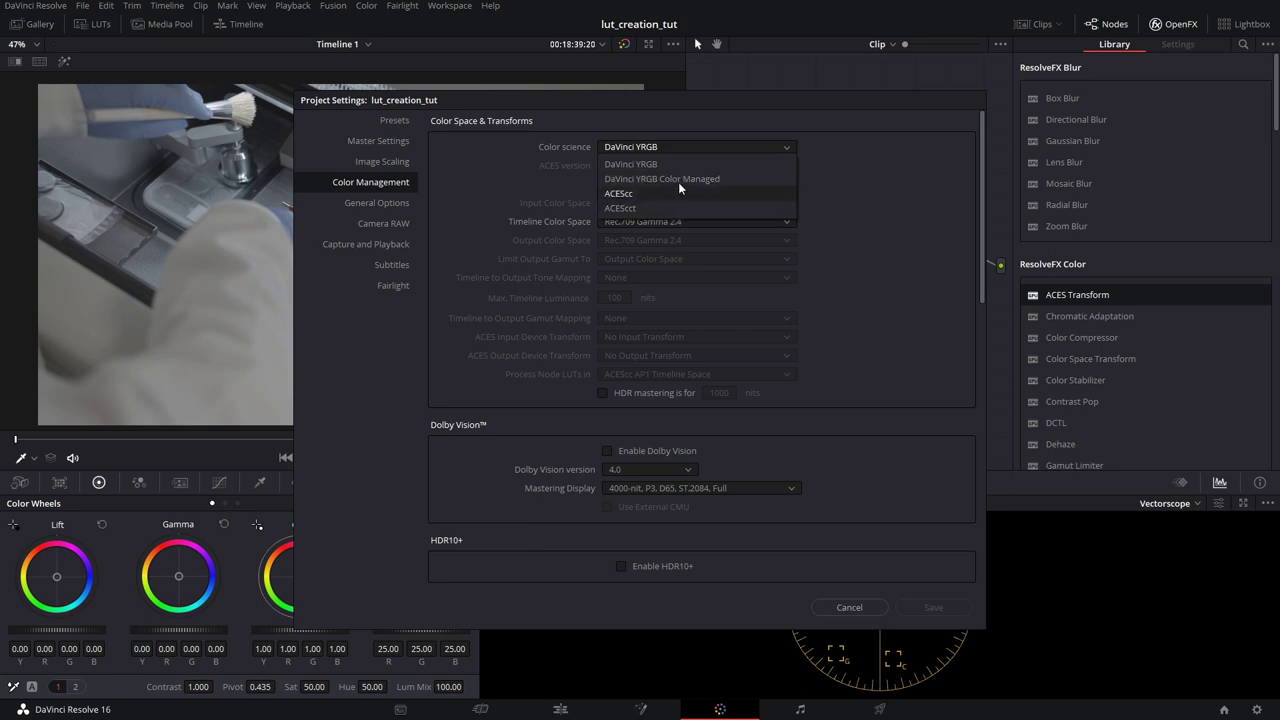
pyautogui.click(640, 168)
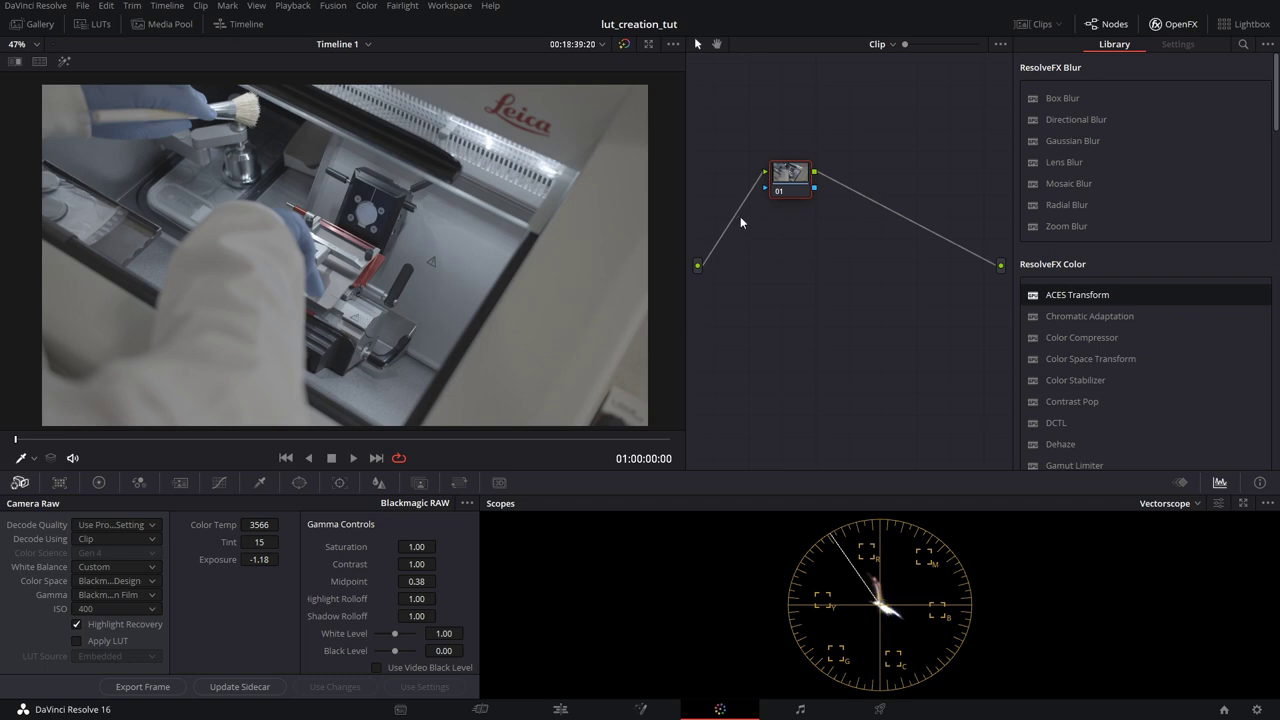
# - Put node 01 on the chain, add three serial nodes, and label nodes 01–02 cst and ACES_IN
pyautogui.moveTo(791, 174); pyautogui.dragTo(752, 261)
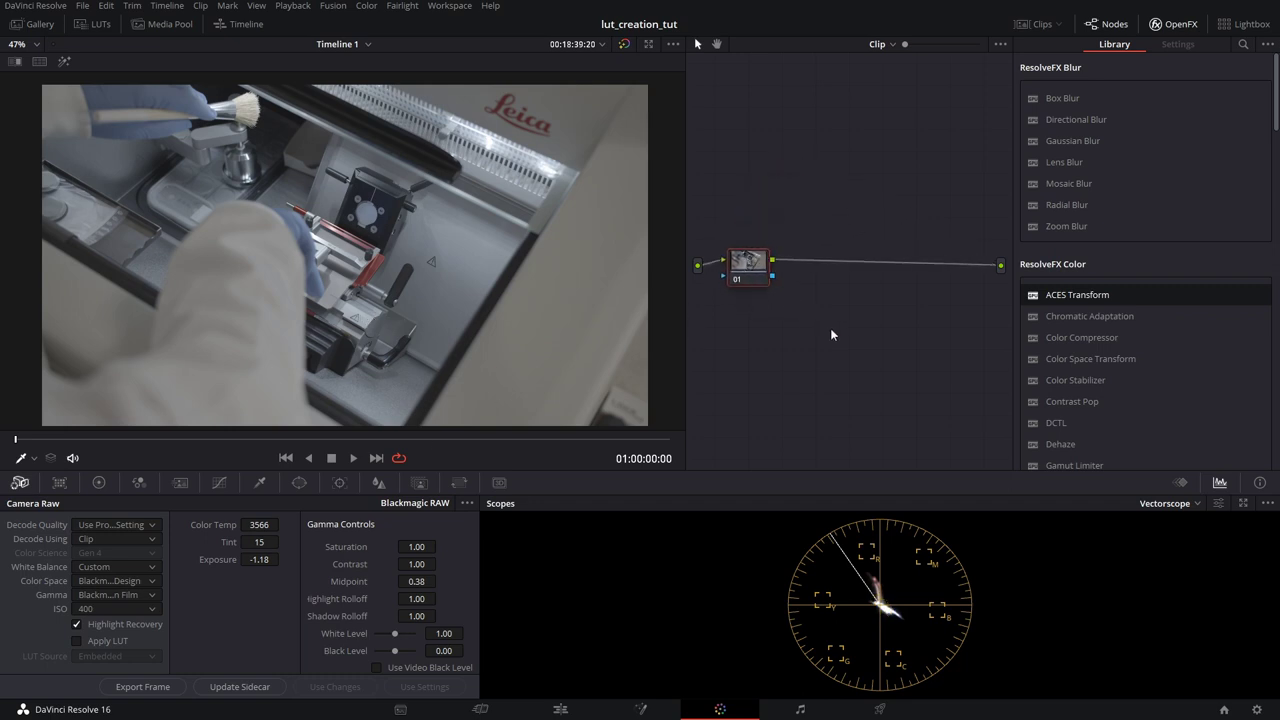
pyautogui.hotkey('alt', 's')
pyautogui.hotkey('alt', 's')
pyautogui.hotkey('alt', 's')
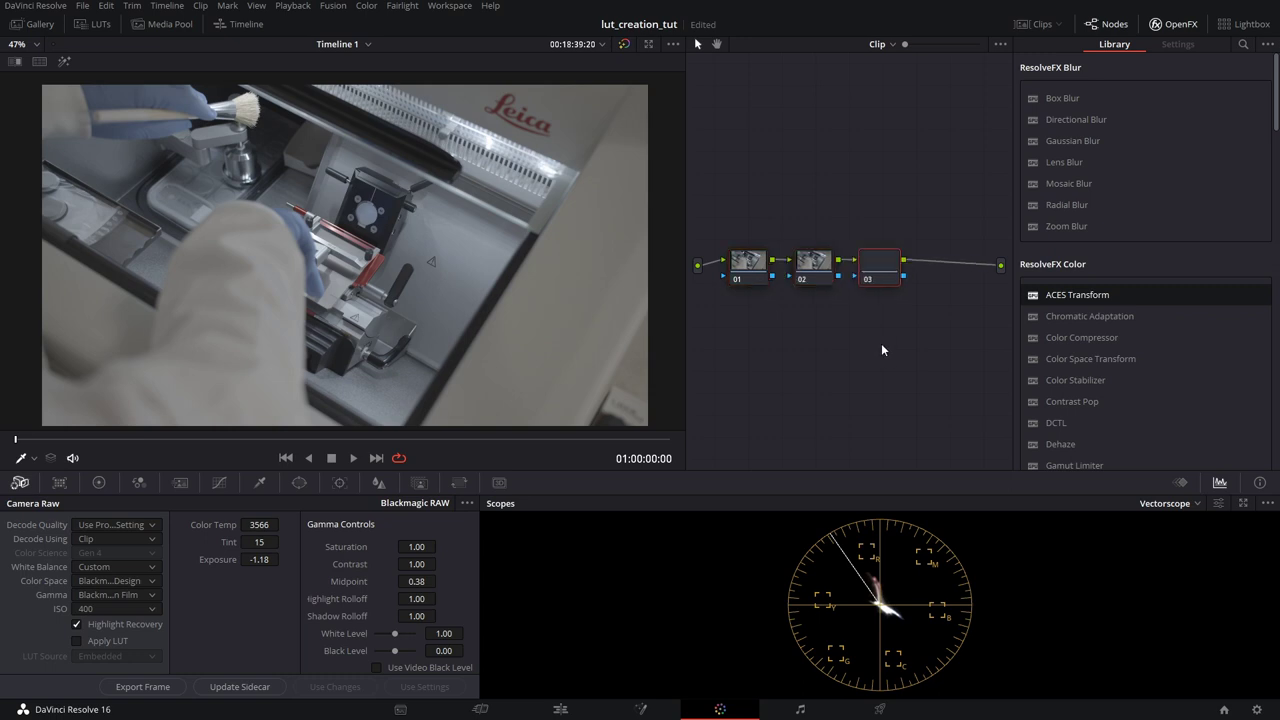
pyautogui.click(746, 268)
pyautogui.write('cst')
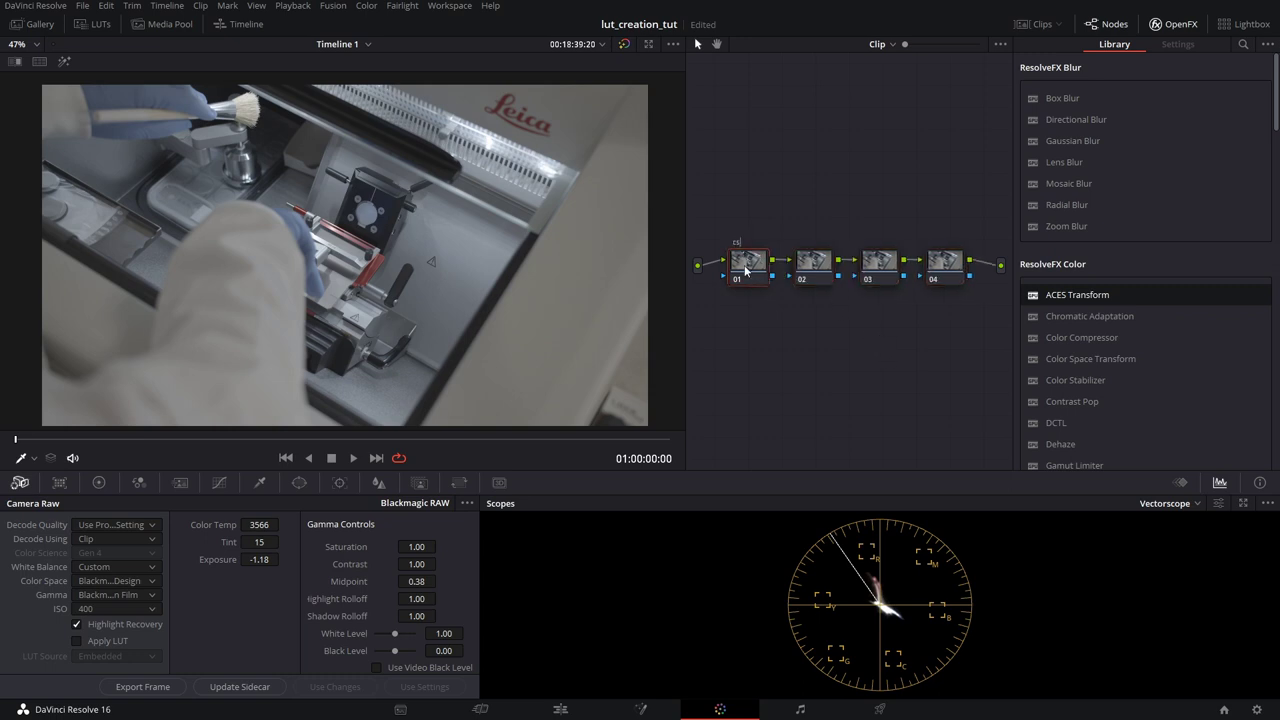
pyautogui.press('Return')
pyautogui.click(816, 265)
pyautogui.write('ACES_IN')
pyautogui.click(891, 262)
# - Label node 04 ACES_OUT and node 03 grade, then raise grade above the chain
pyautogui.click(945, 265)
pyautogui.write('ACES_OUT')
pyautogui.press('Return')
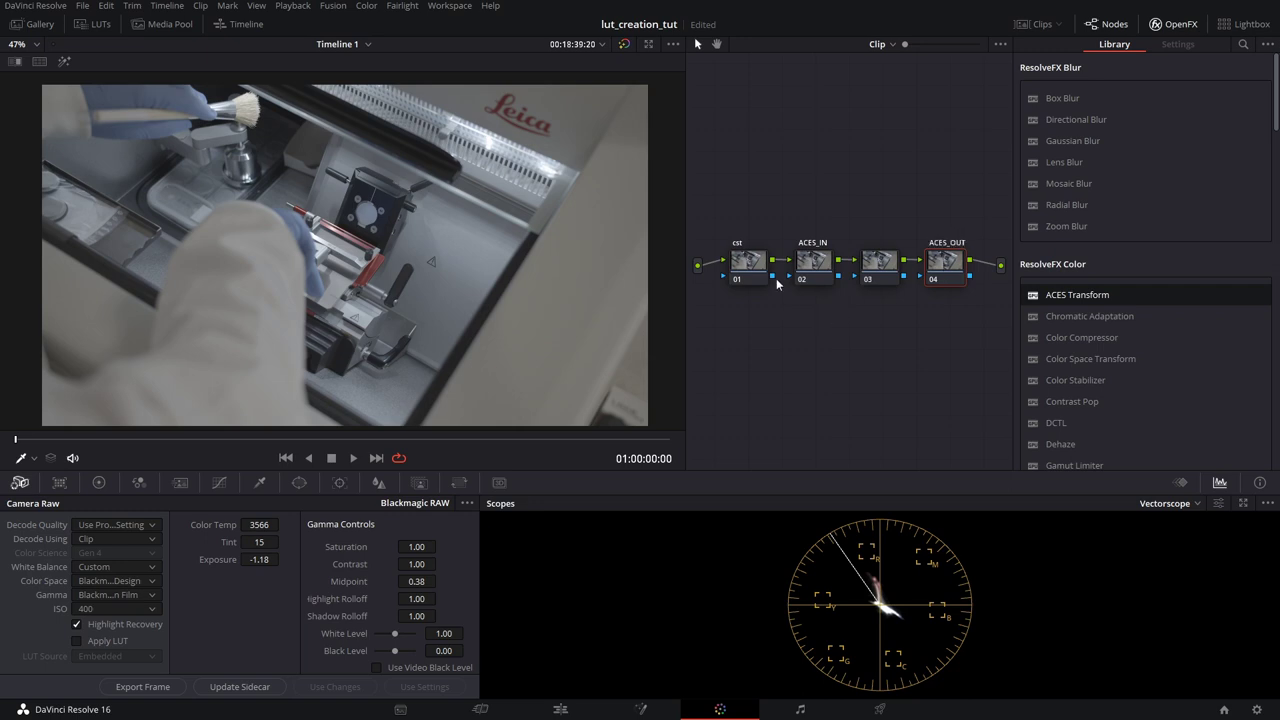
pyautogui.click(876, 279)
pyautogui.write('grade')
pyautogui.press('Return')
pyautogui.moveTo(866, 265); pyautogui.dragTo(864, 154)
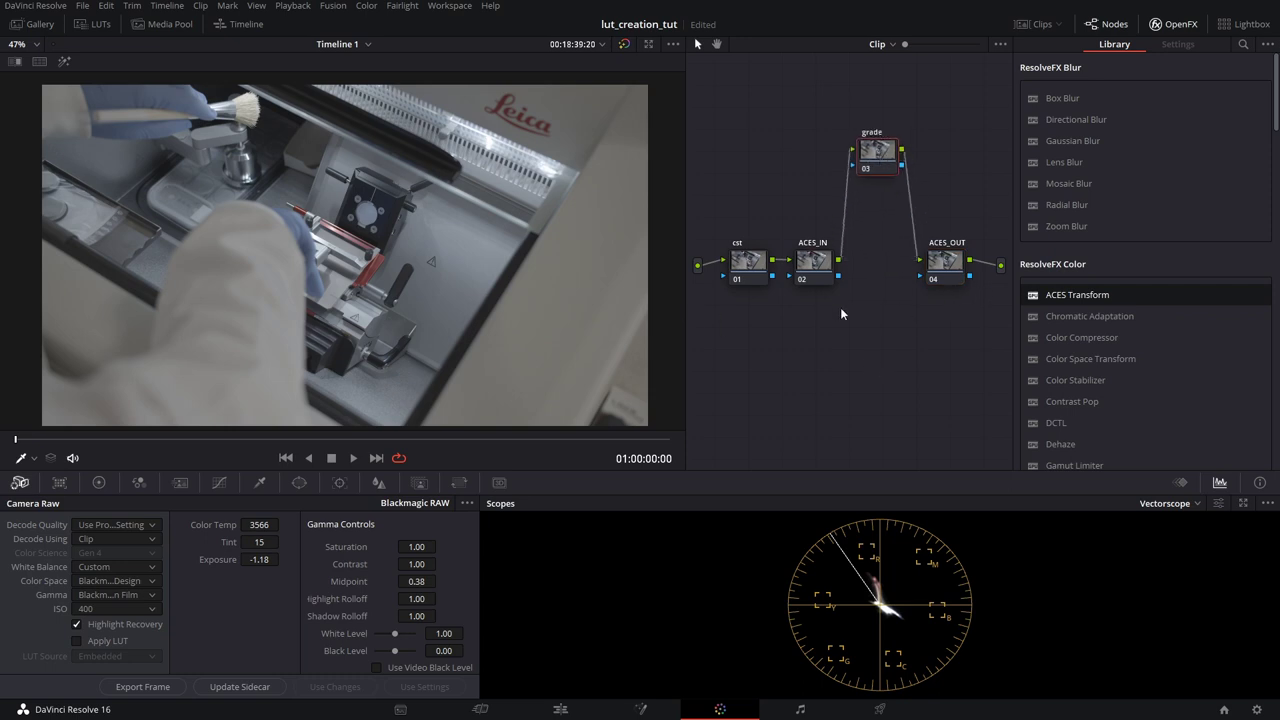
pyautogui.click(760, 276)
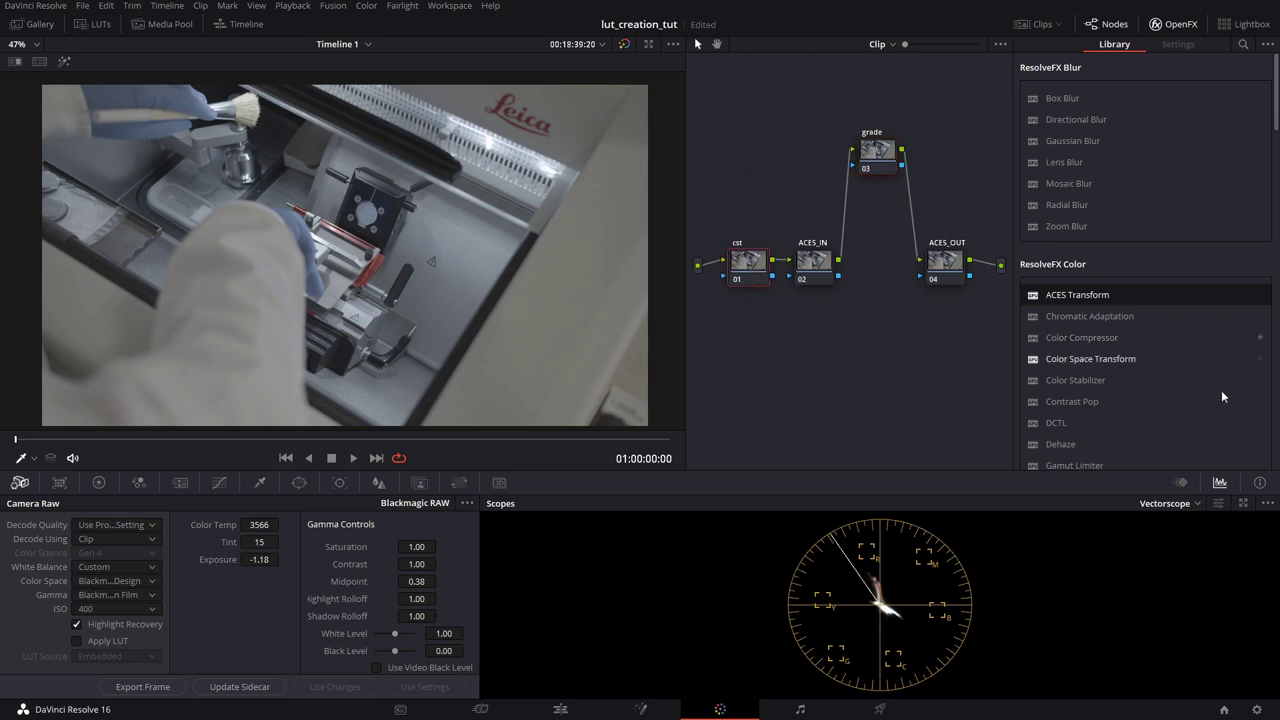
# - Apply Color Space Transform to cst and ACES Transform to ACES_IN and ACES_OUT
pyautogui.moveTo(1135, 362); pyautogui.dragTo(750, 265)
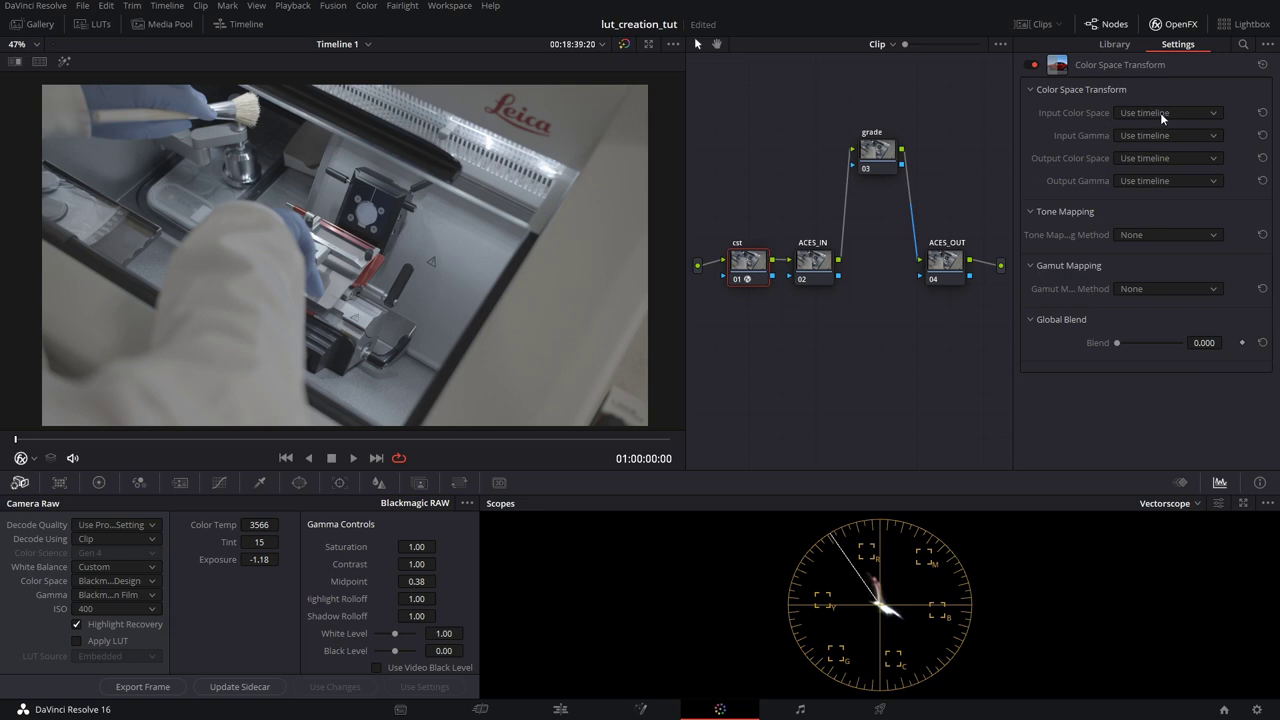
pyautogui.click(813, 262)
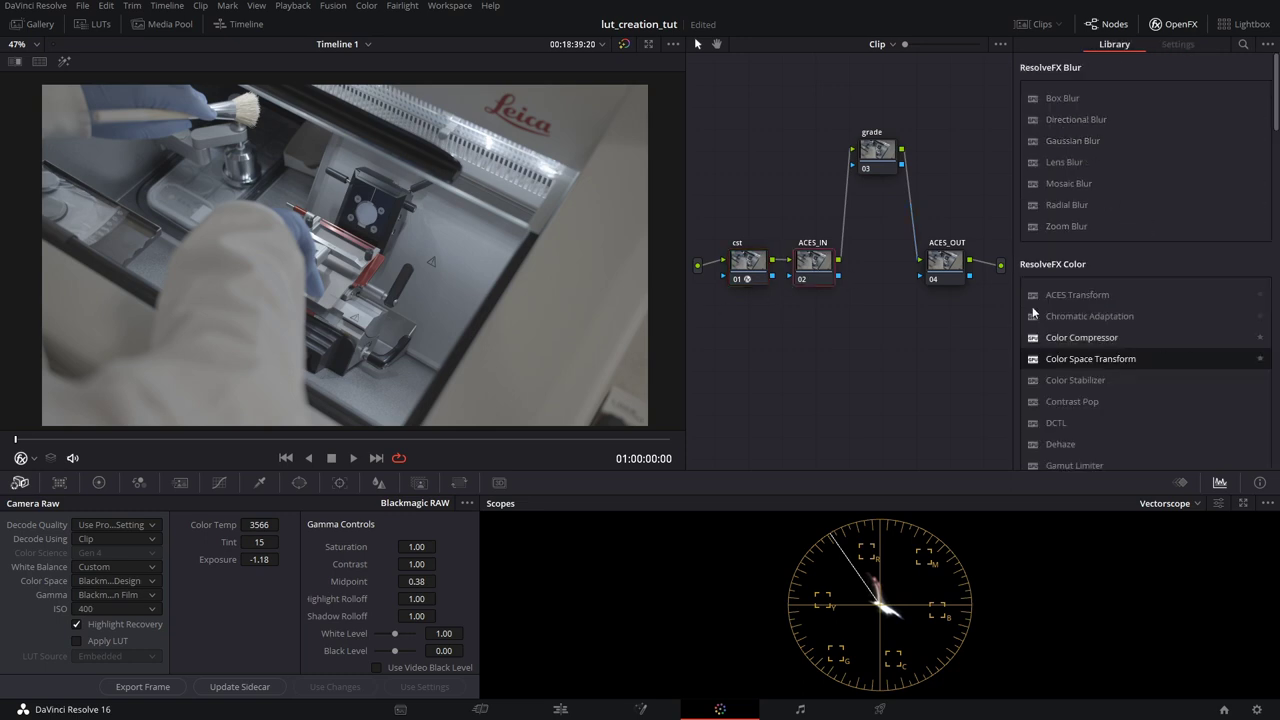
pyautogui.moveTo(1045, 295); pyautogui.dragTo(815, 265)
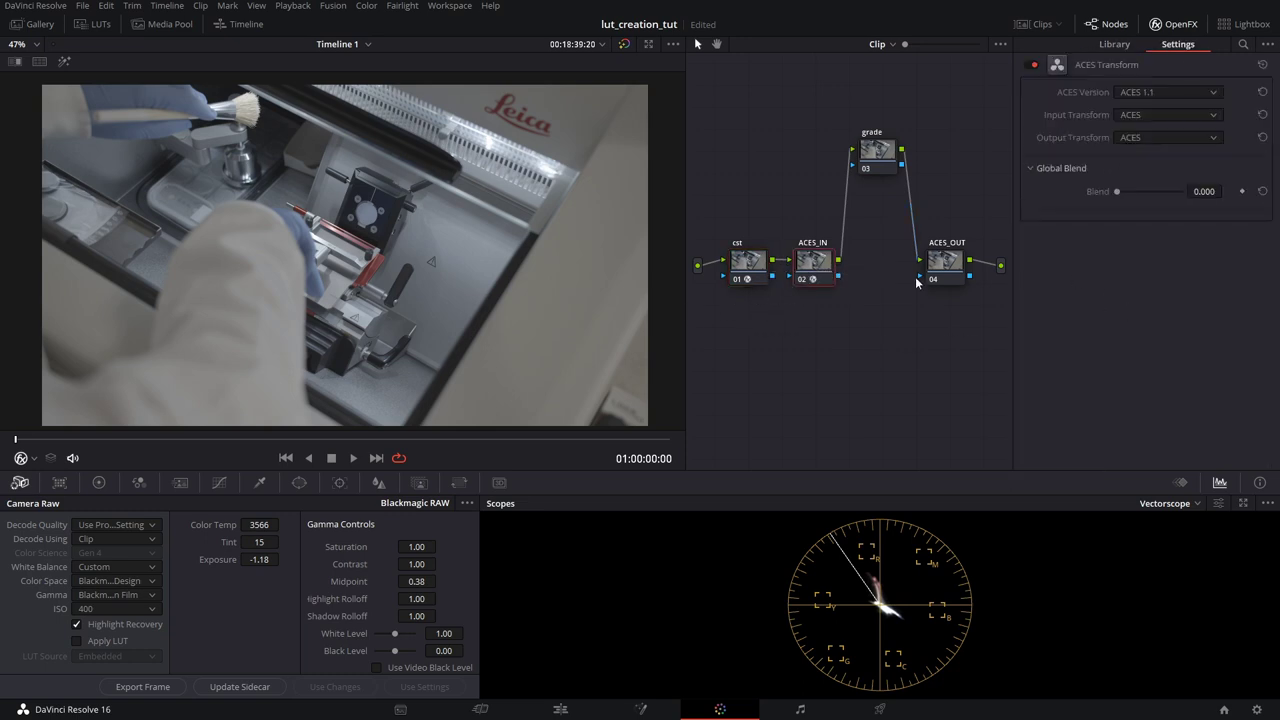
pyautogui.click(950, 268)
pyautogui.moveTo(1103, 298); pyautogui.dragTo(955, 270)
# - Set ACES_IN's ACES Transform input to RWG/Log3G10
pyautogui.click(821, 272)
pyautogui.click(1146, 115)
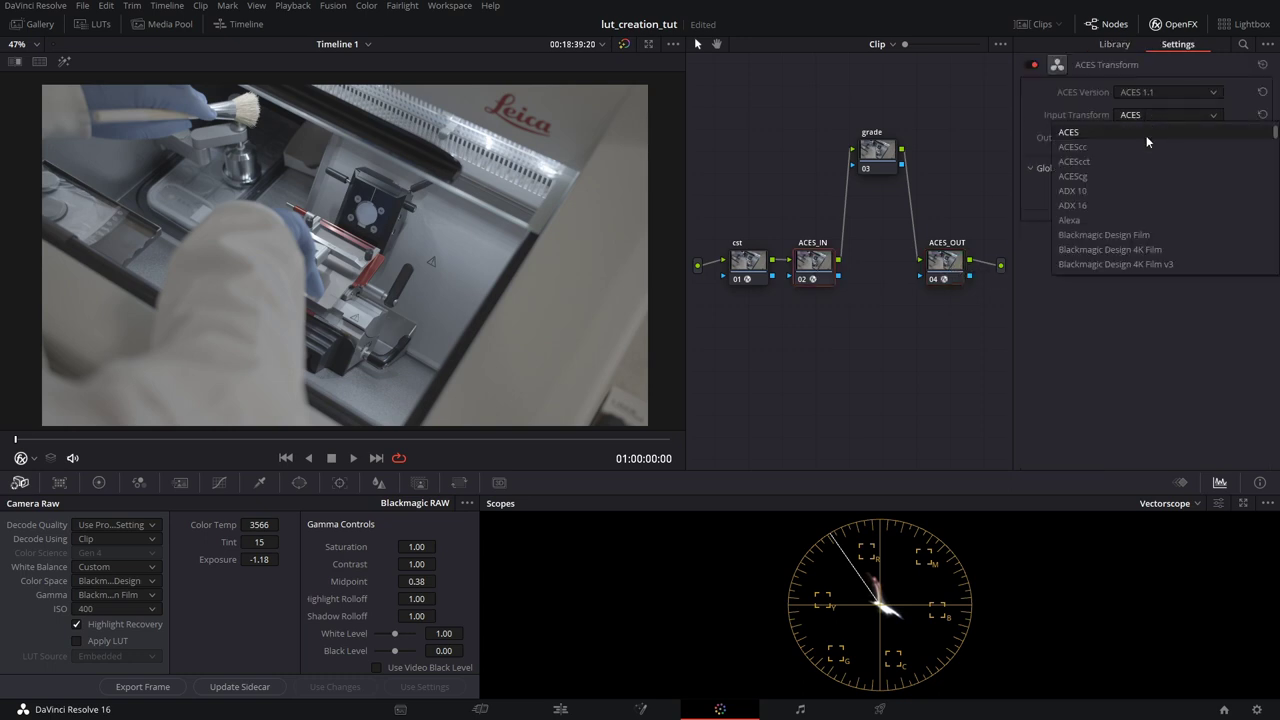
pyautogui.scroll(-2, 1131, 260)
pyautogui.scroll(-2, 1125, 172)
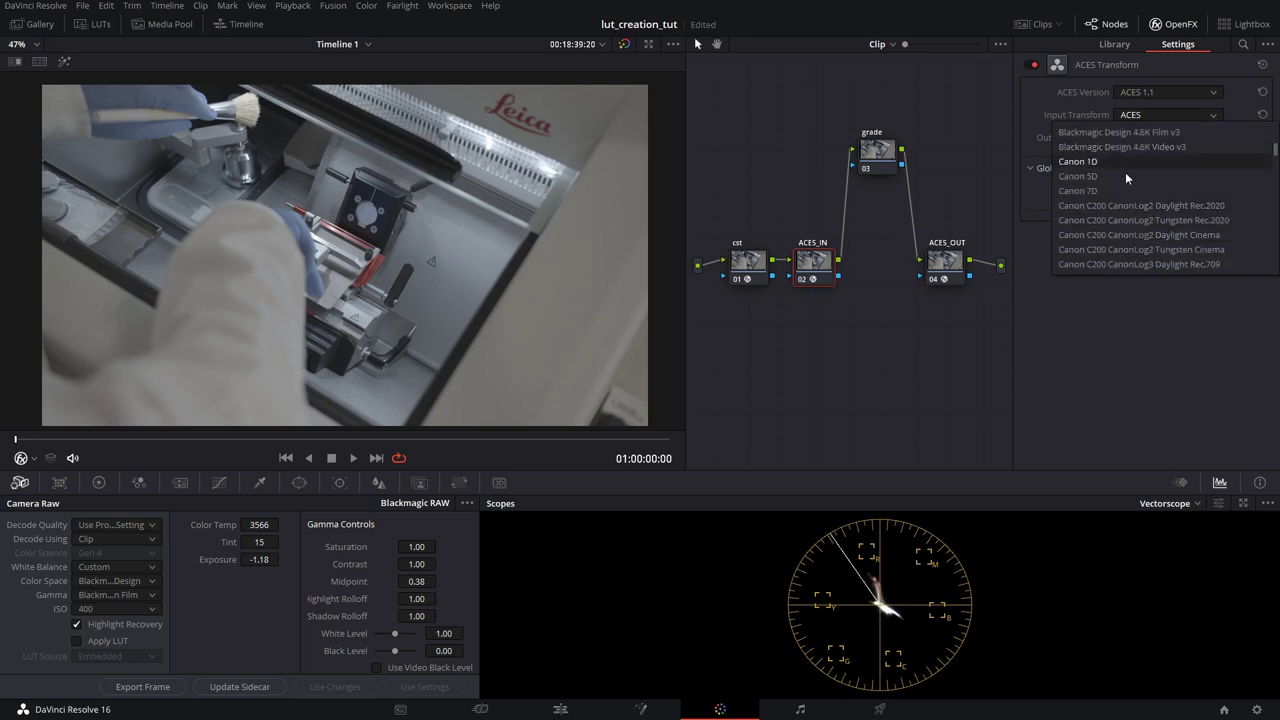
pyautogui.scroll(3, 1144, 184)
pyautogui.scroll(-2, 1140, 189)
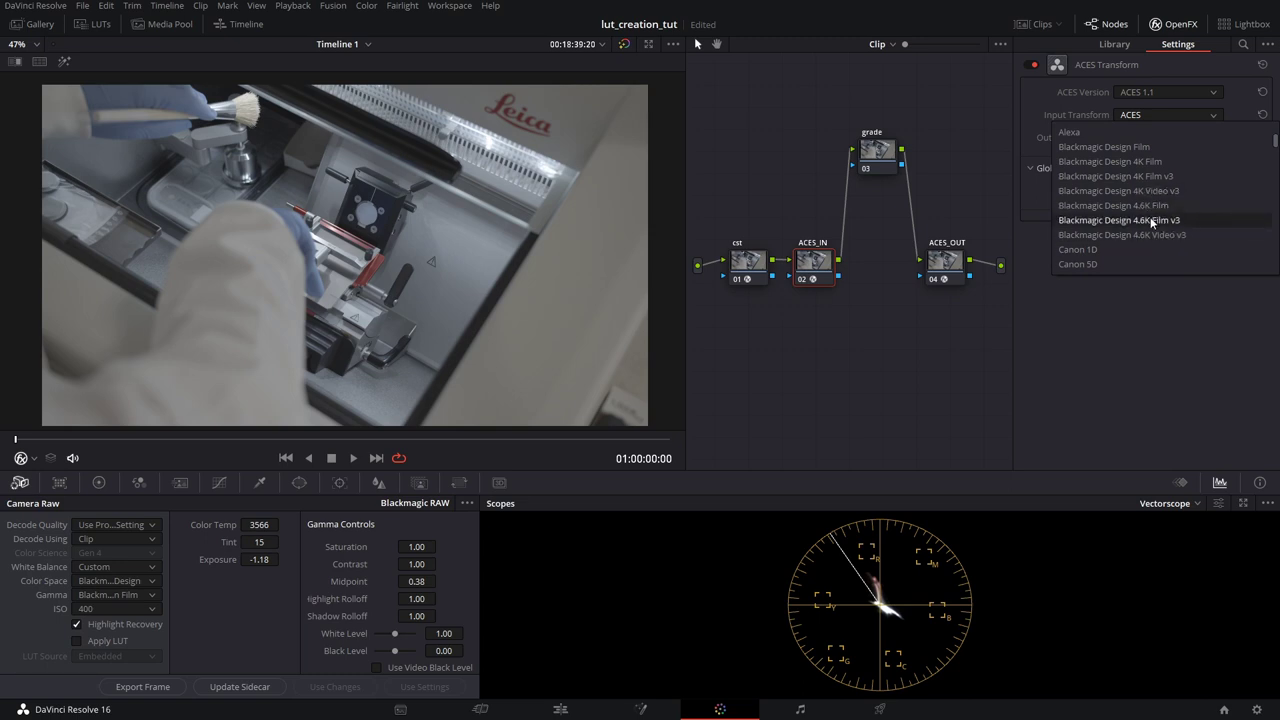
pyautogui.scroll(-3, 1177, 220)
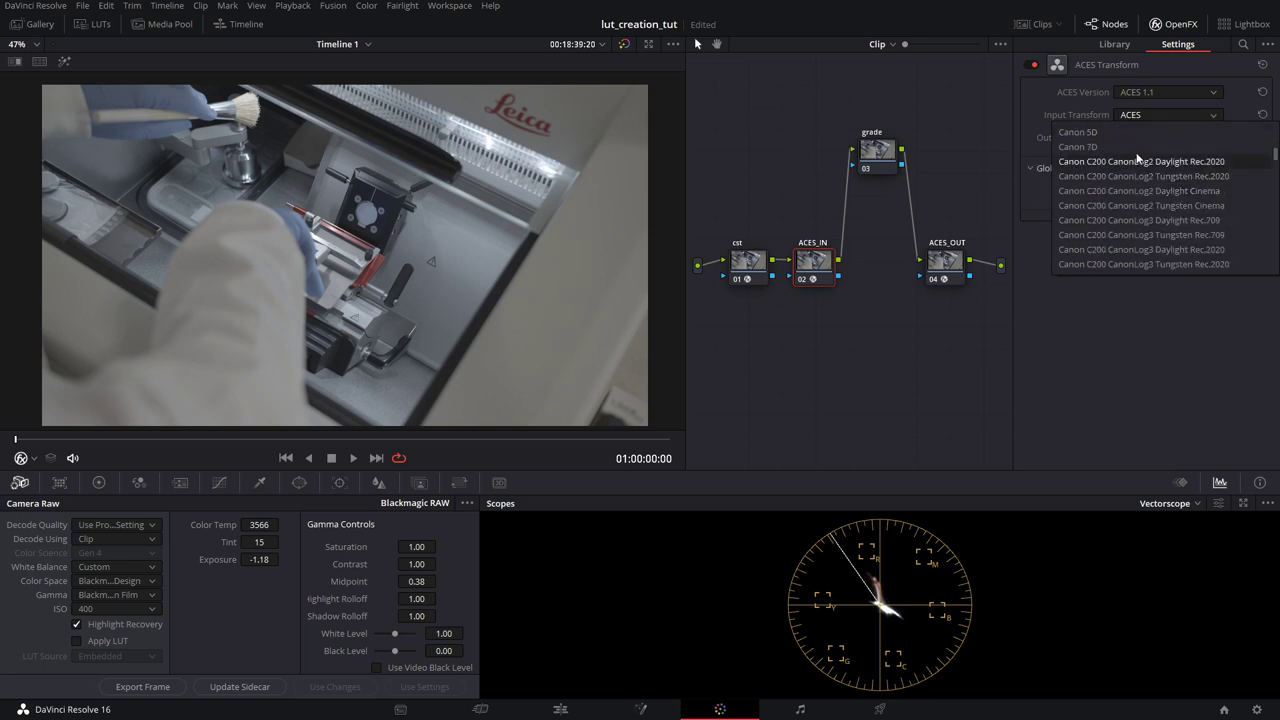
pyautogui.scroll(-10, 1166, 170)
pyautogui.scroll(-10, 1160, 180)
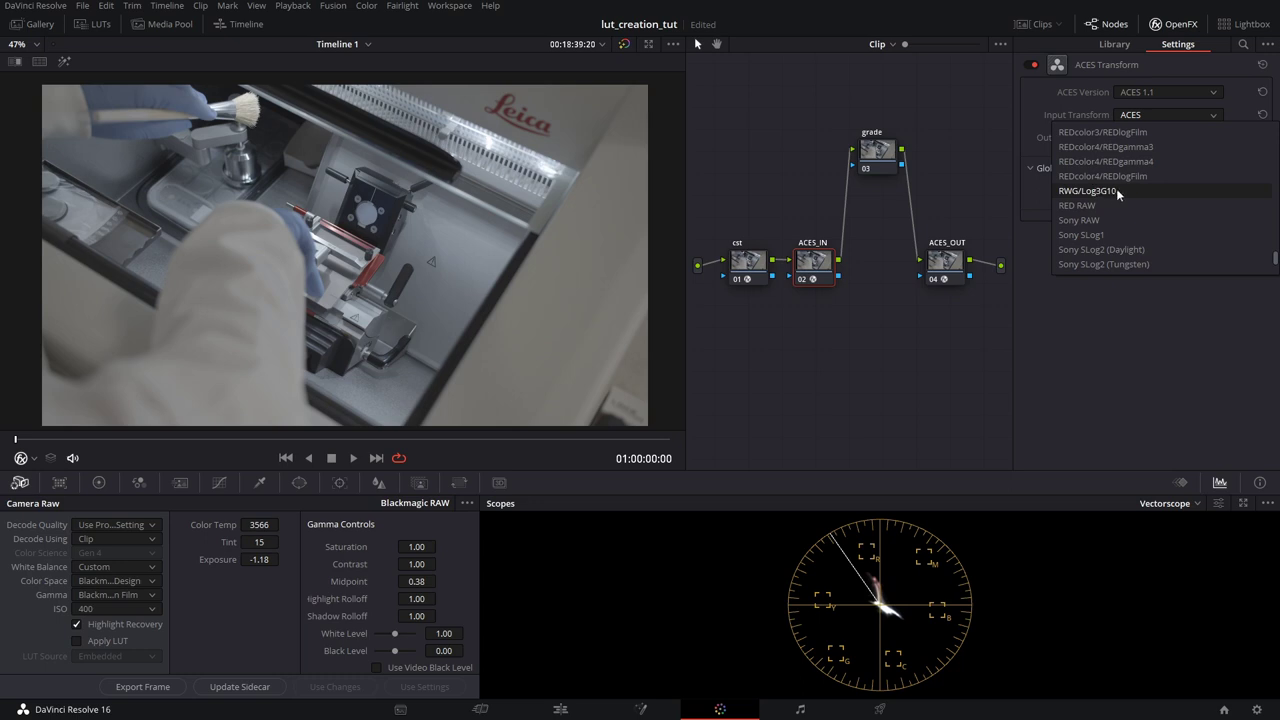
pyautogui.scroll(5, 1126, 194)
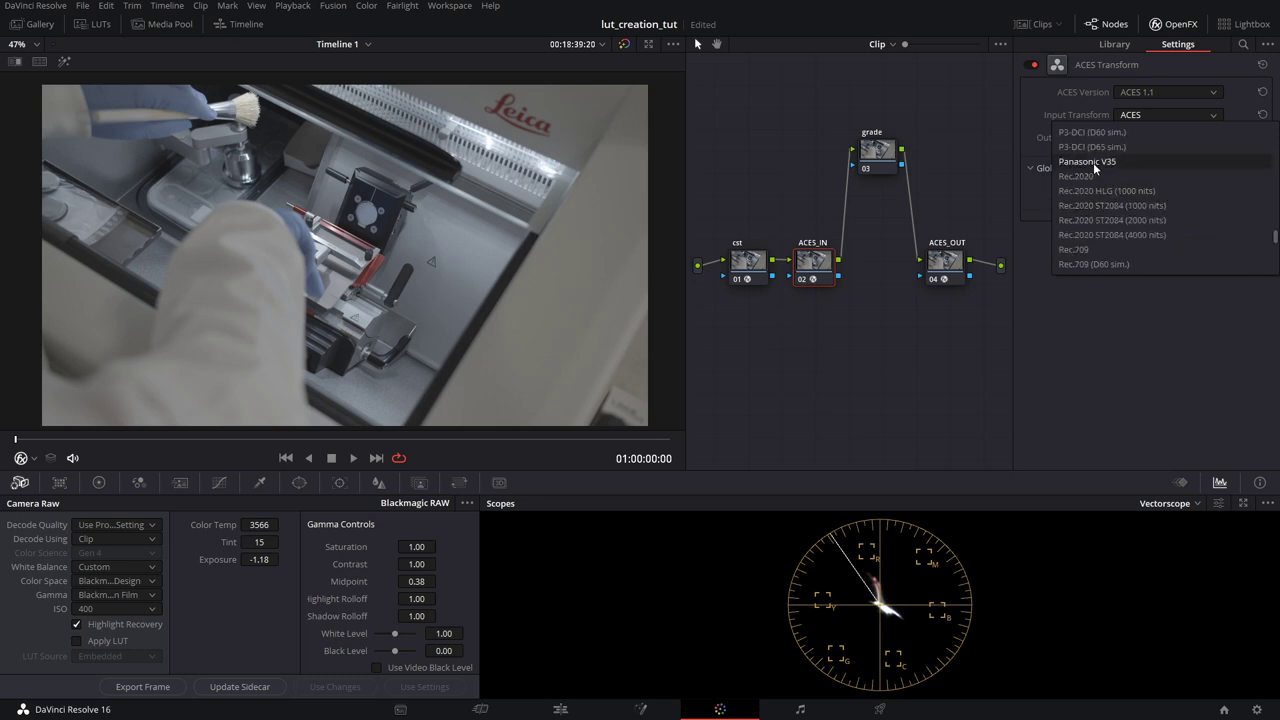
pyautogui.scroll(-5, 1110, 190)
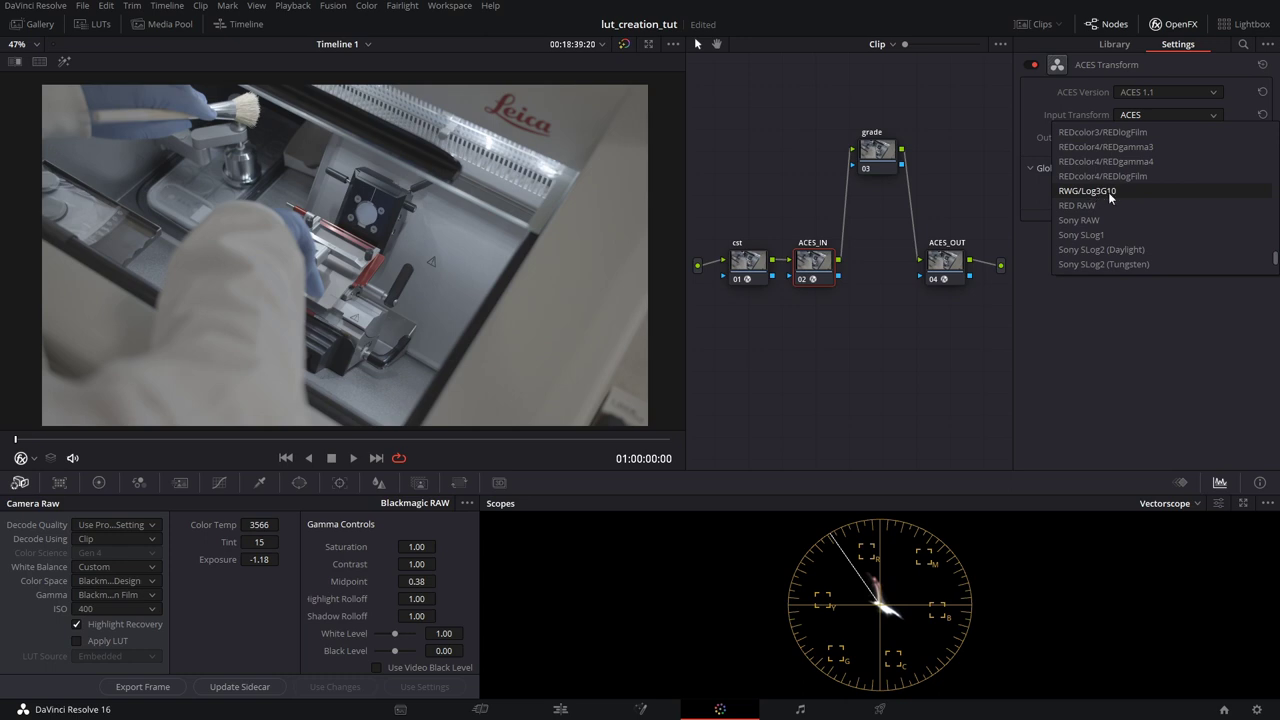
pyautogui.click(1108, 192)
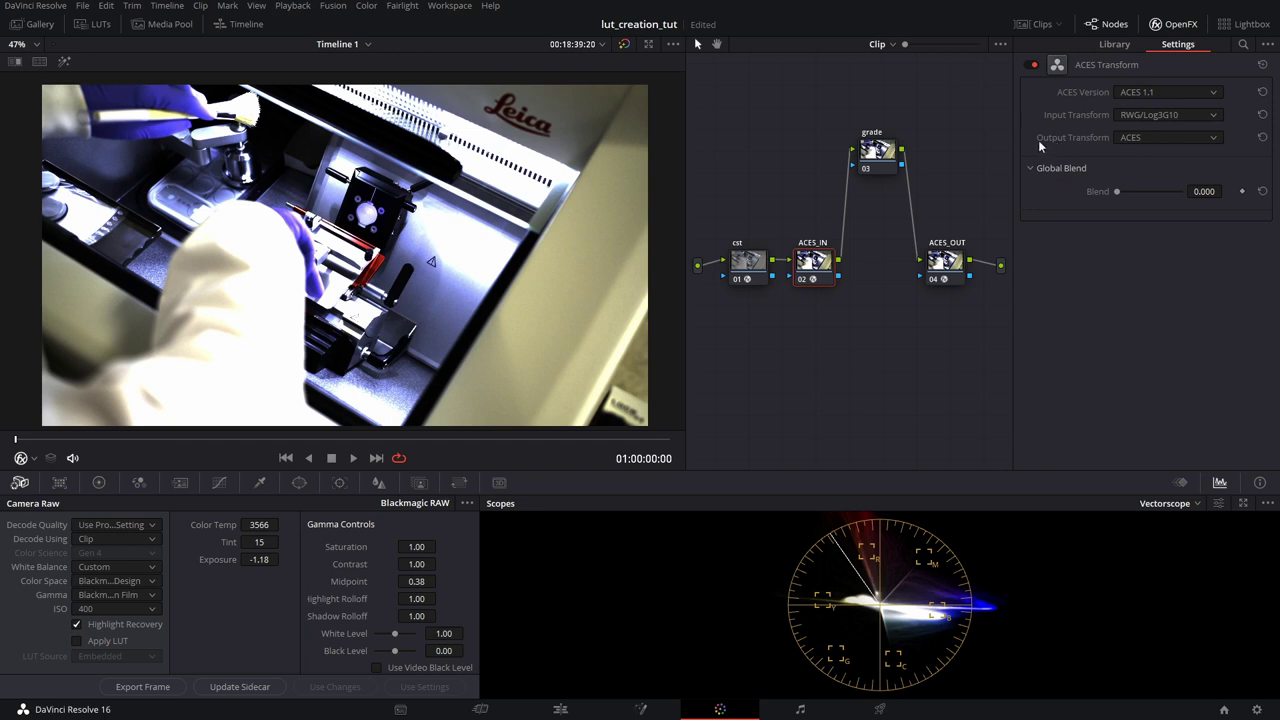
# - Set ACES_IN output to ACEScc, and ACES_OUT input to ACEScc with Rec.709 output
pyautogui.click(1150, 138)
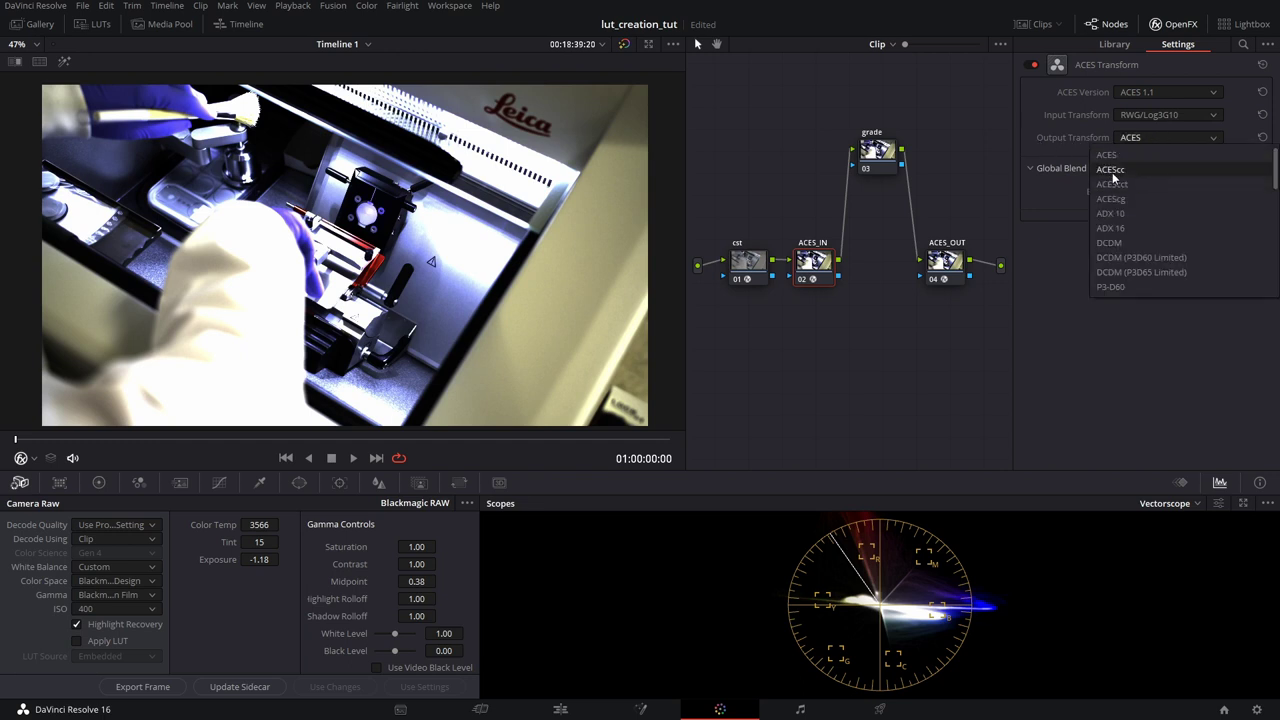
pyautogui.click(1135, 172)
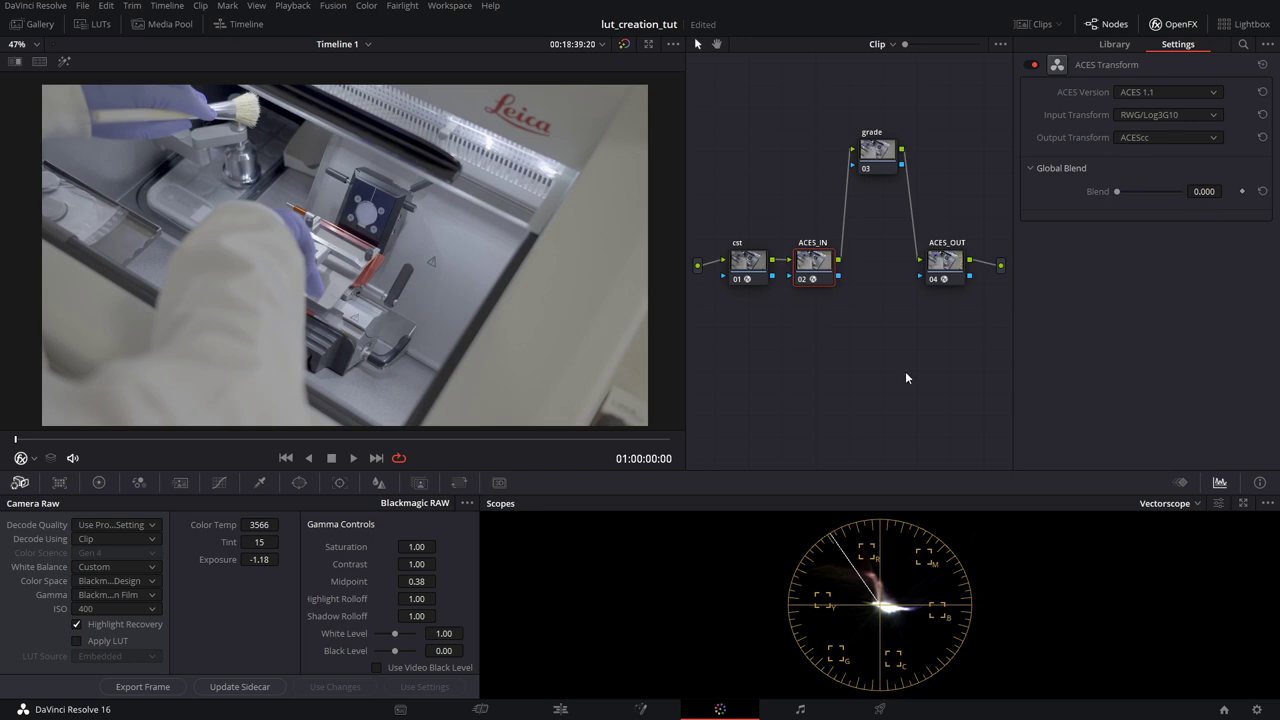
pyautogui.click(962, 265)
pyautogui.click(1165, 114)
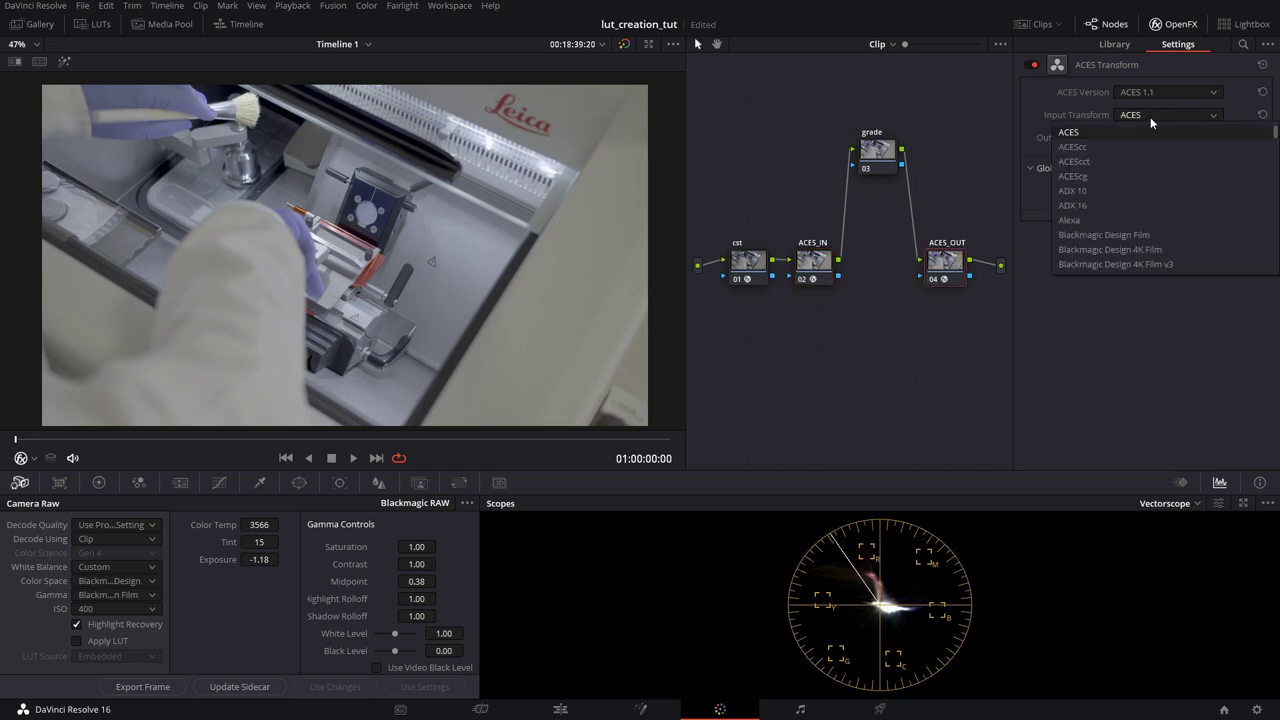
pyautogui.click(1098, 148)
pyautogui.click(1167, 137)
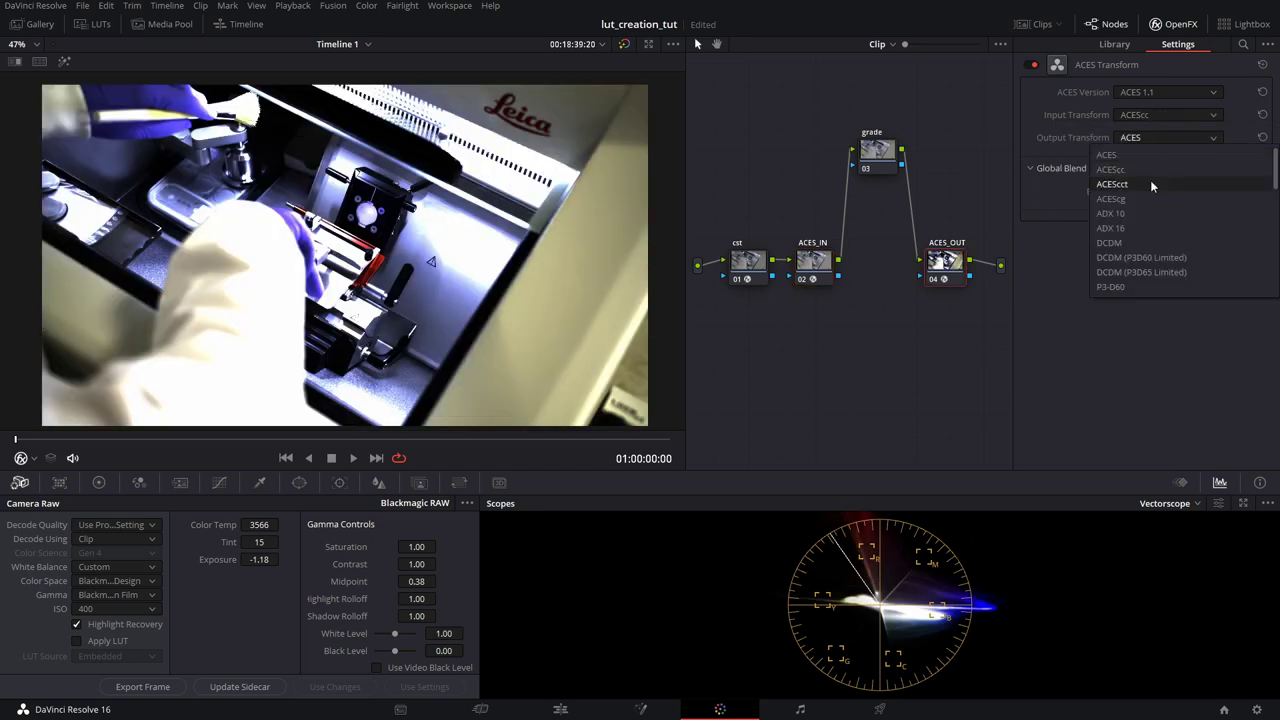
pyautogui.scroll(-5, 1158, 230)
pyautogui.scroll(-3, 1158, 250)
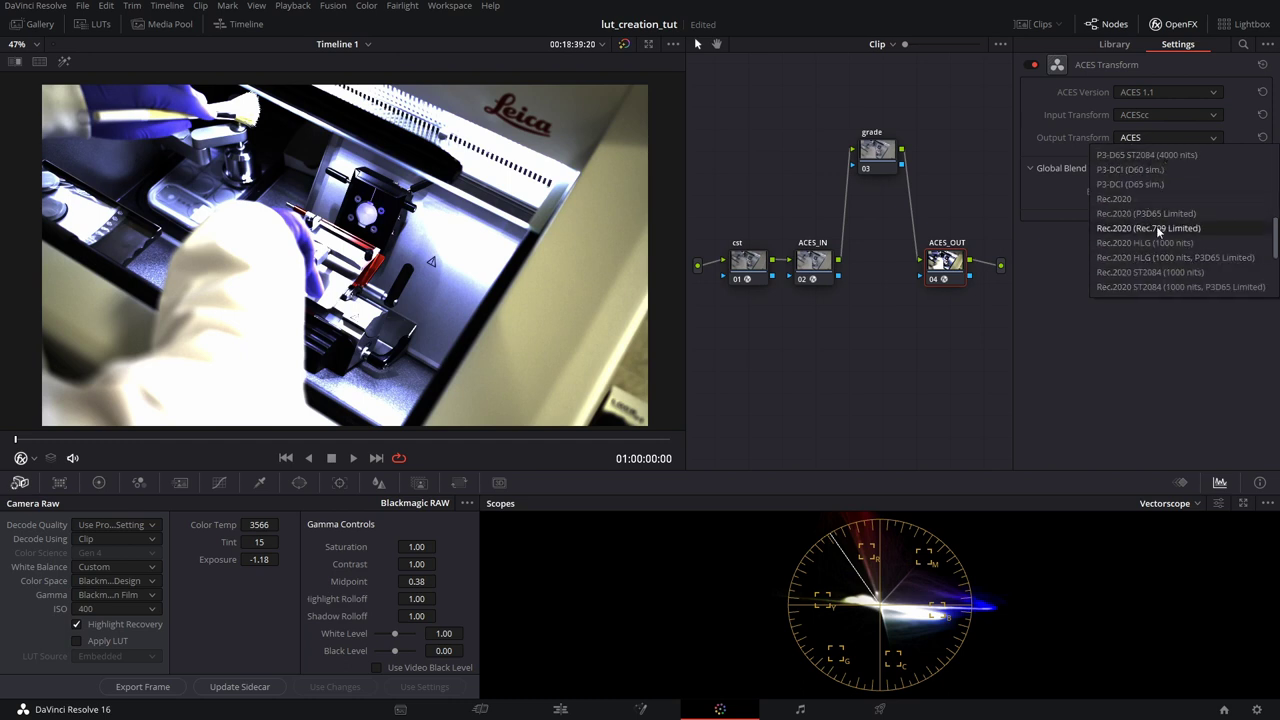
pyautogui.click(1124, 240)
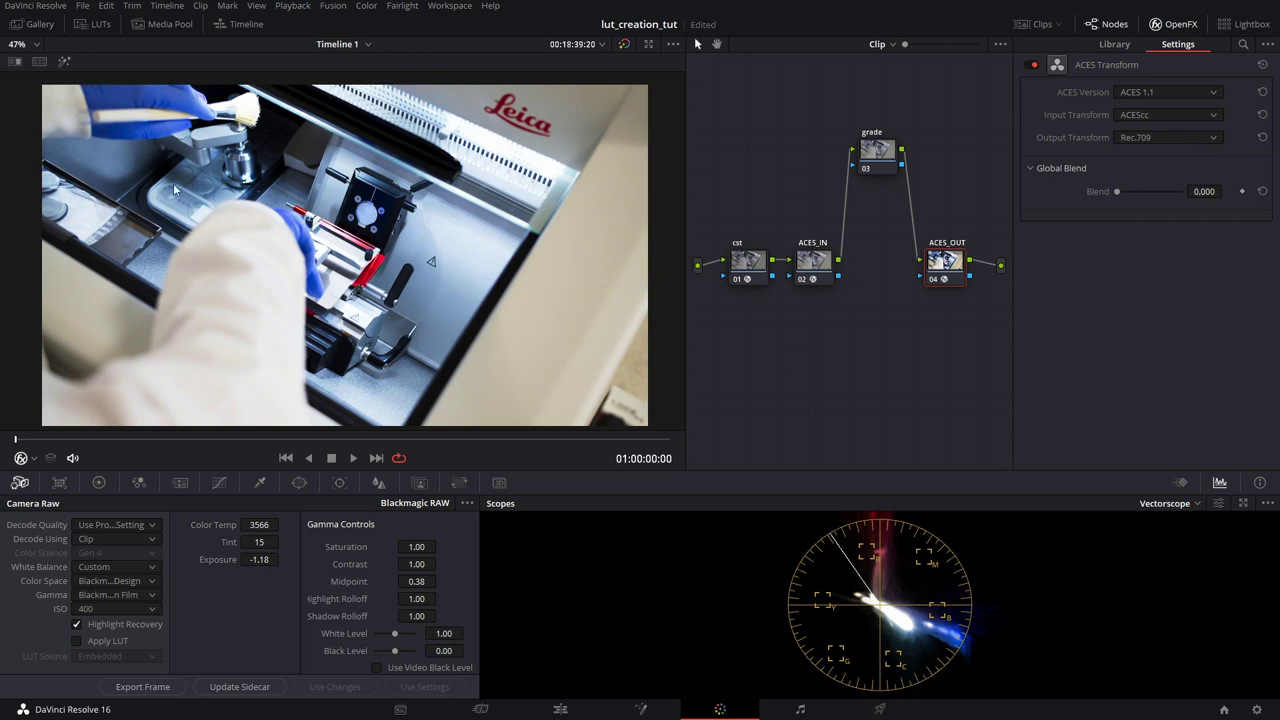
# - Set the cst node's input colour space and gamma to Blackmagic Film Gen 4
pyautogui.click(815, 265)
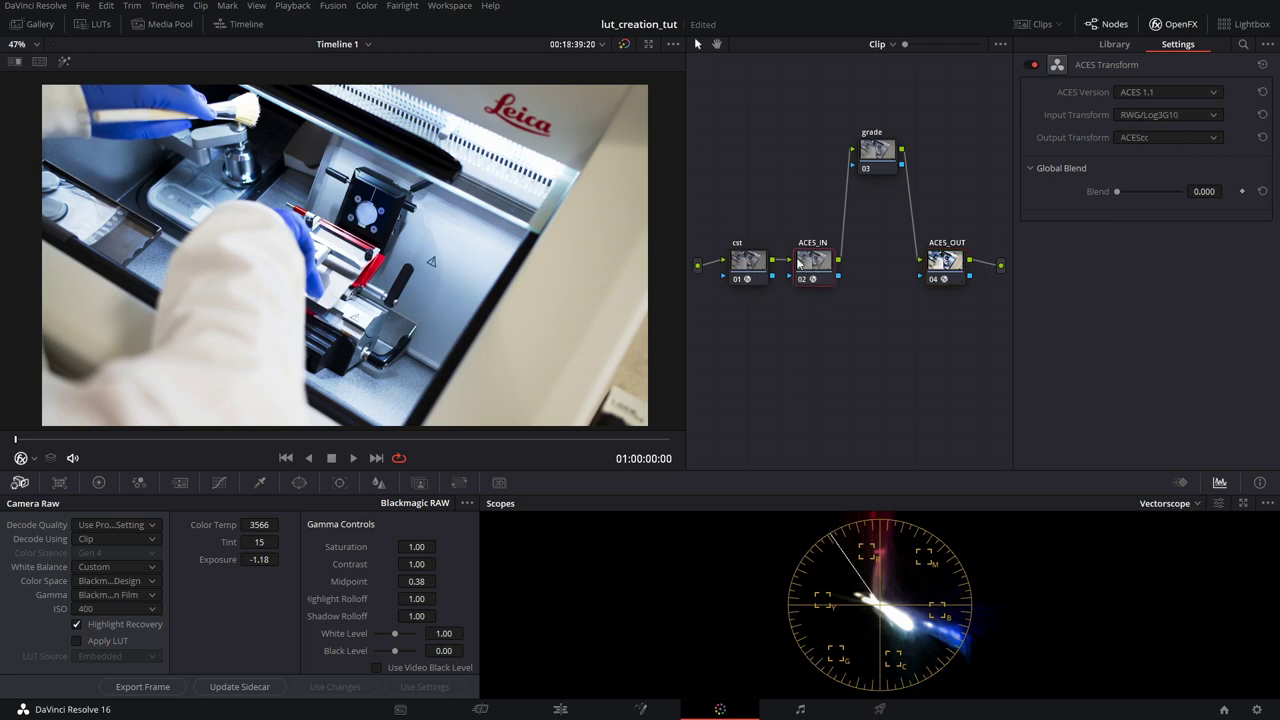
pyautogui.click(758, 265)
pyautogui.click(1178, 113)
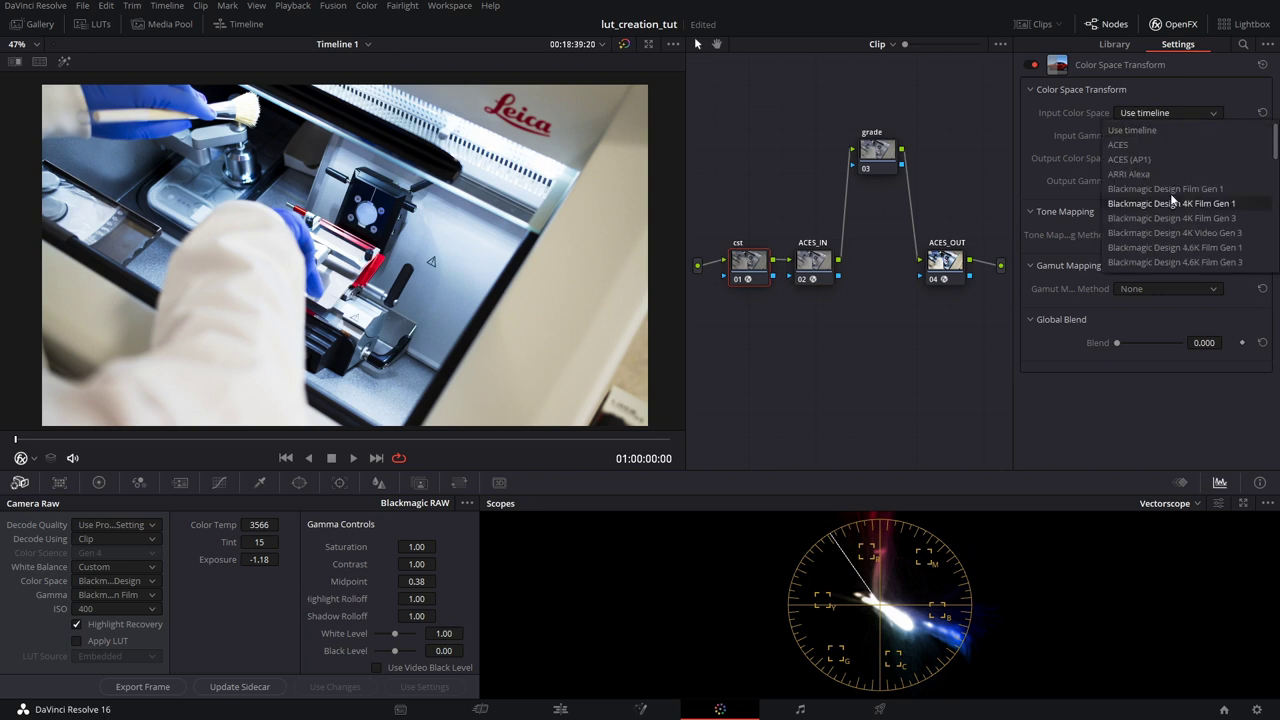
pyautogui.scroll(-2, 1198, 230)
pyautogui.scroll(2, 1200, 223)
pyautogui.click(1231, 206)
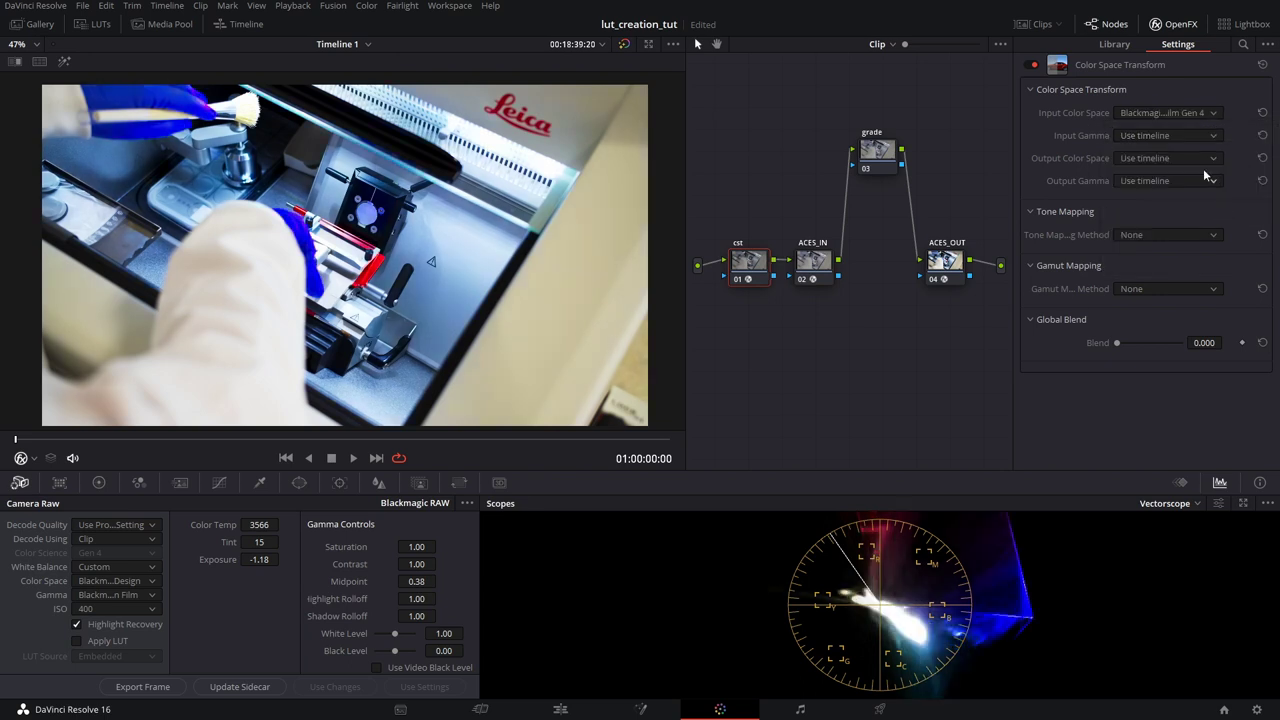
pyautogui.click(1185, 136)
pyautogui.scroll(-2, 1185, 160)
pyautogui.click(1200, 180)
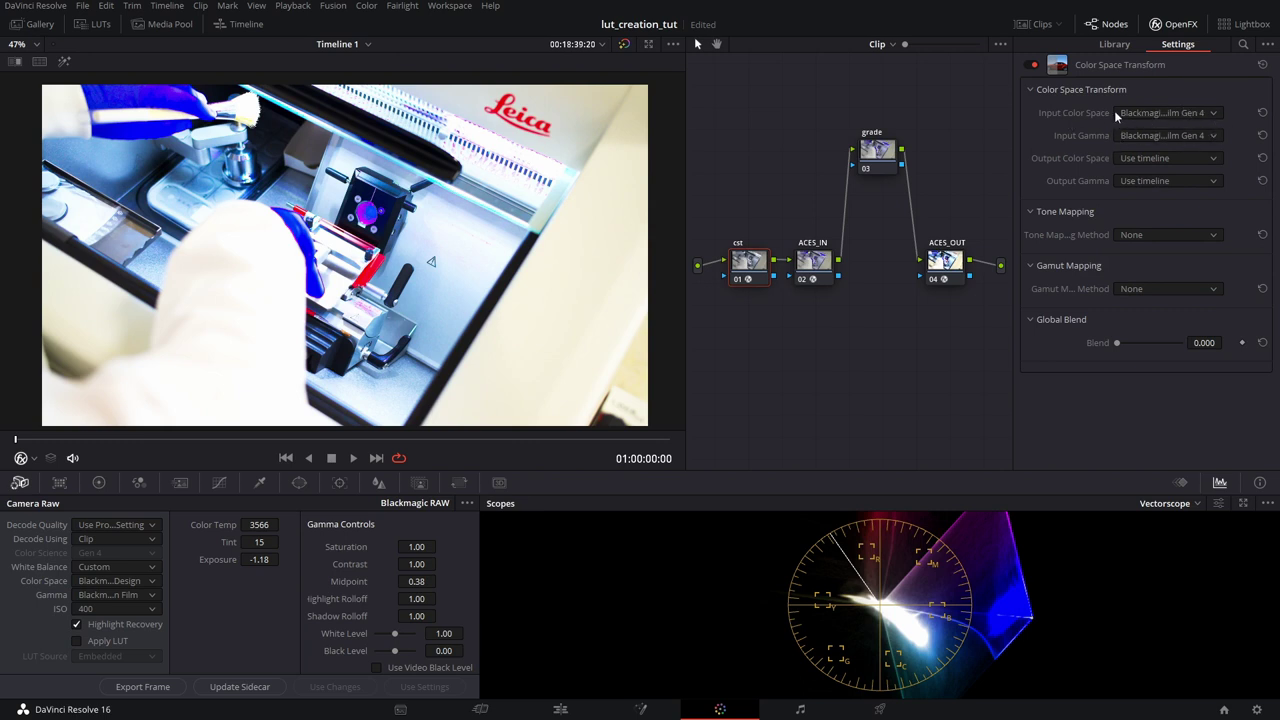
# - Set the cst node's output to REDWideGamutRGB with RED Log3G10 gamma
pyautogui.click(1151, 158)
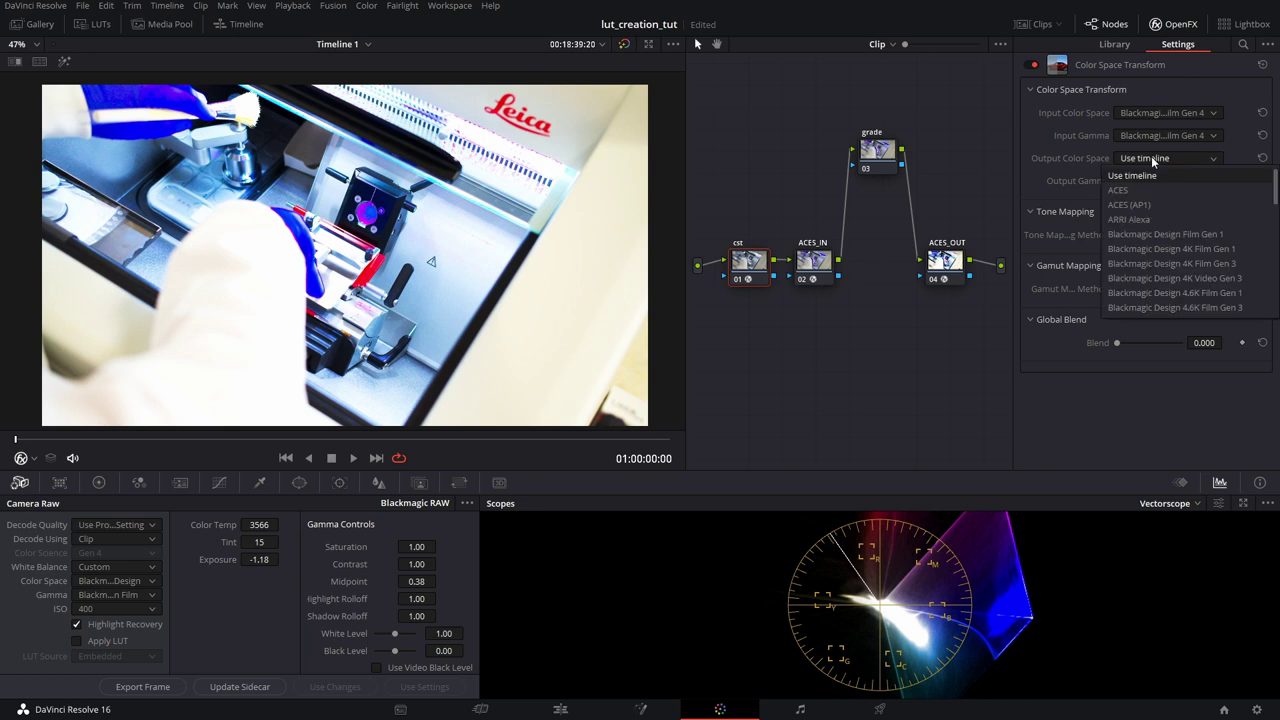
pyautogui.scroll(-5, 1150, 267)
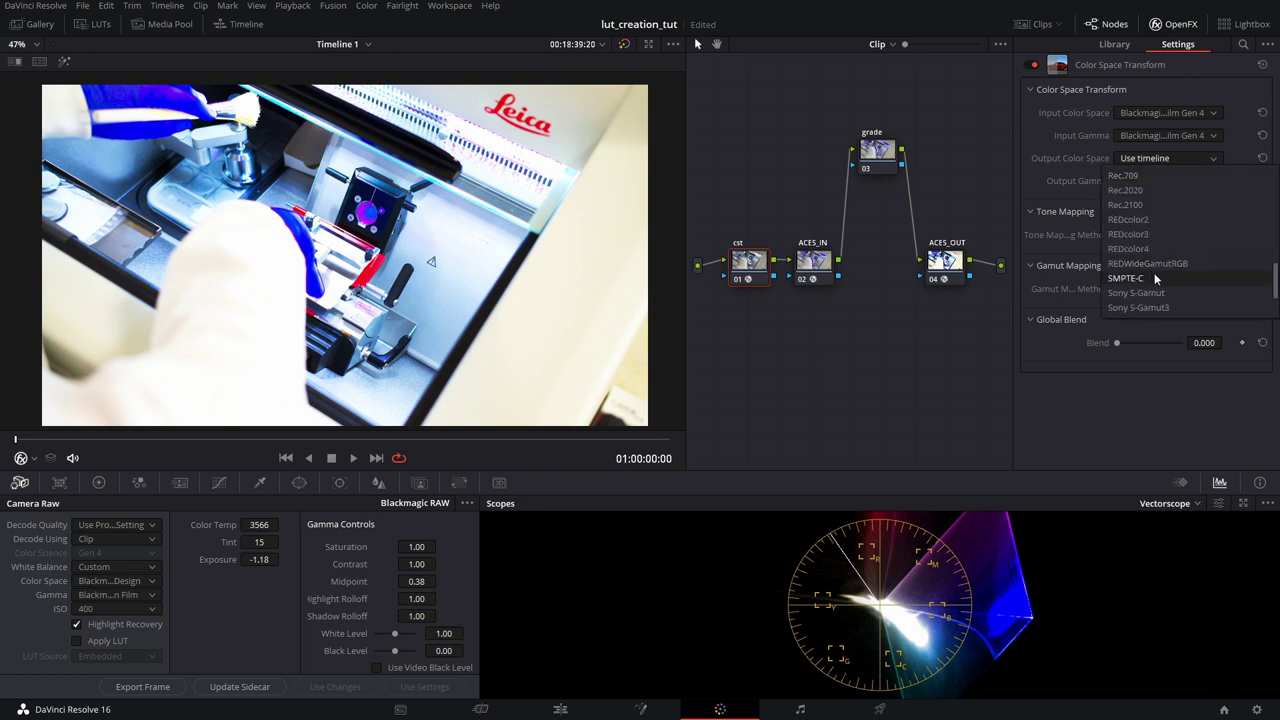
pyautogui.click(1148, 263)
pyautogui.click(1160, 181)
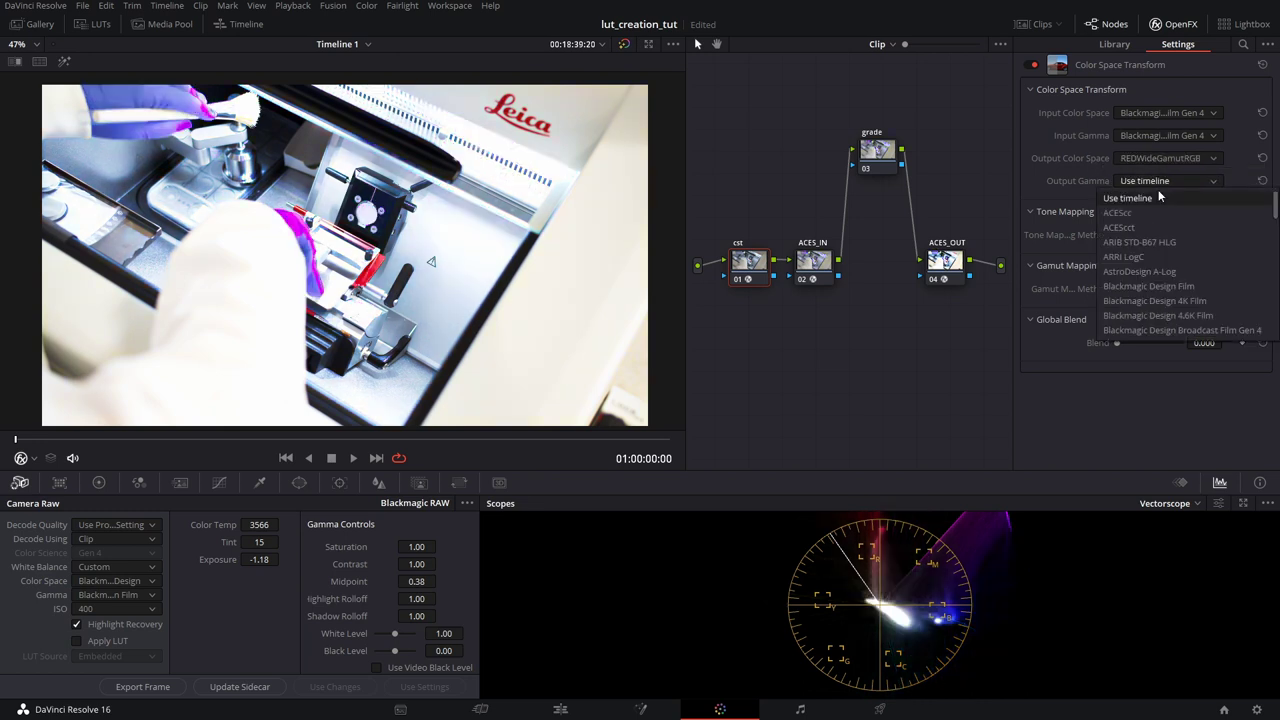
pyautogui.scroll(-10, 1171, 260)
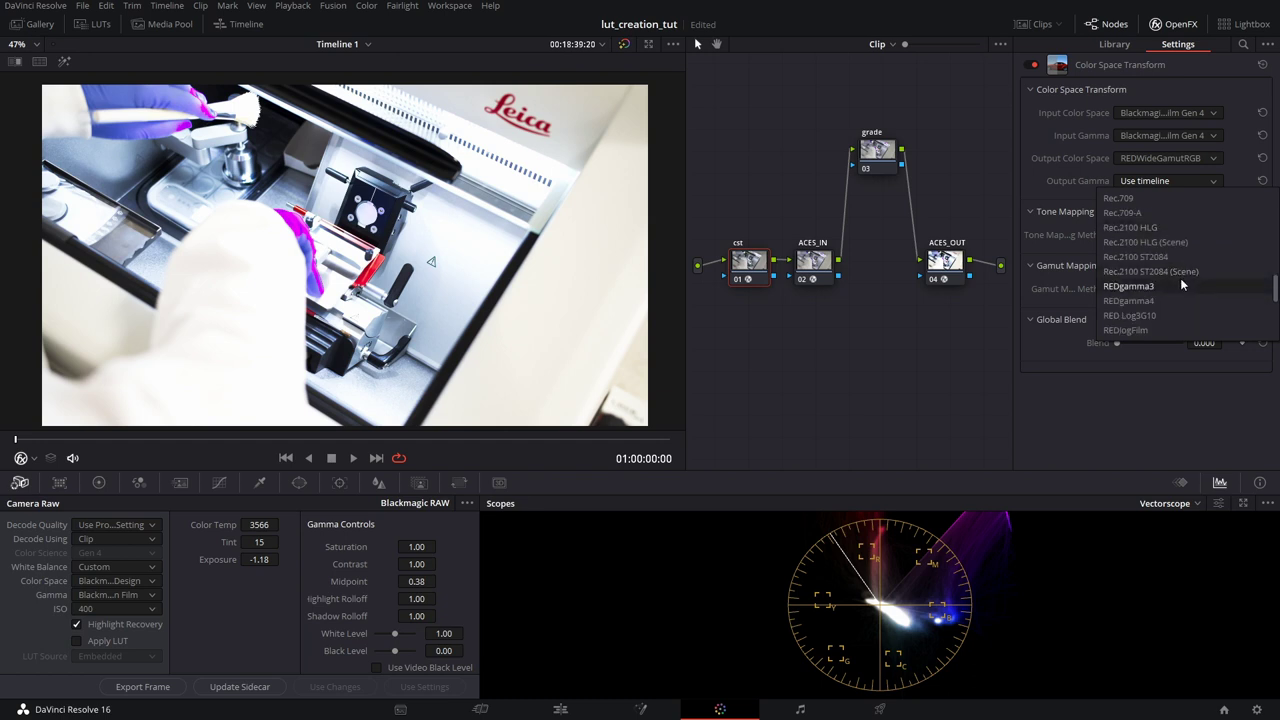
pyautogui.scroll(-3, 1170, 270)
pyautogui.click(1130, 226)
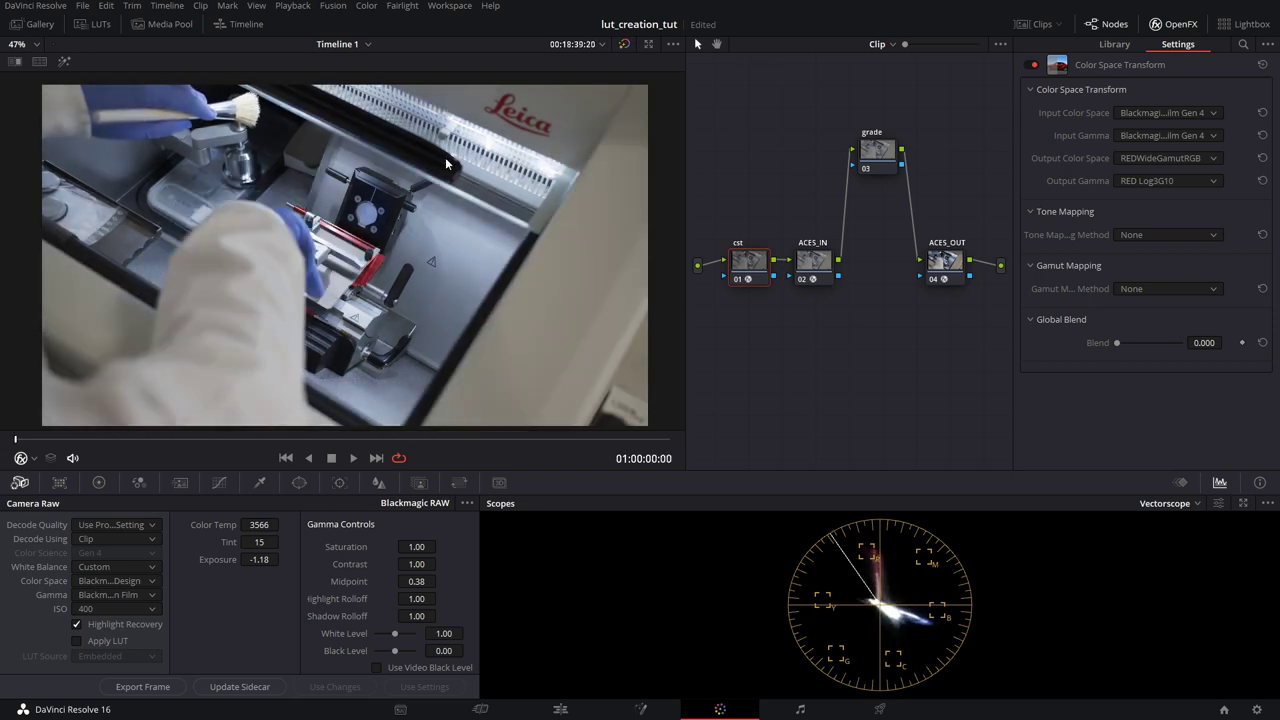
pyautogui.moveTo(882, 167)
pyautogui.mouseDown()
pyautogui.moveTo(870, 230)
pyautogui.moveTo(866, 114)
pyautogui.moveTo(856, 147)
pyautogui.moveTo(882, 149)
pyautogui.mouseUp()
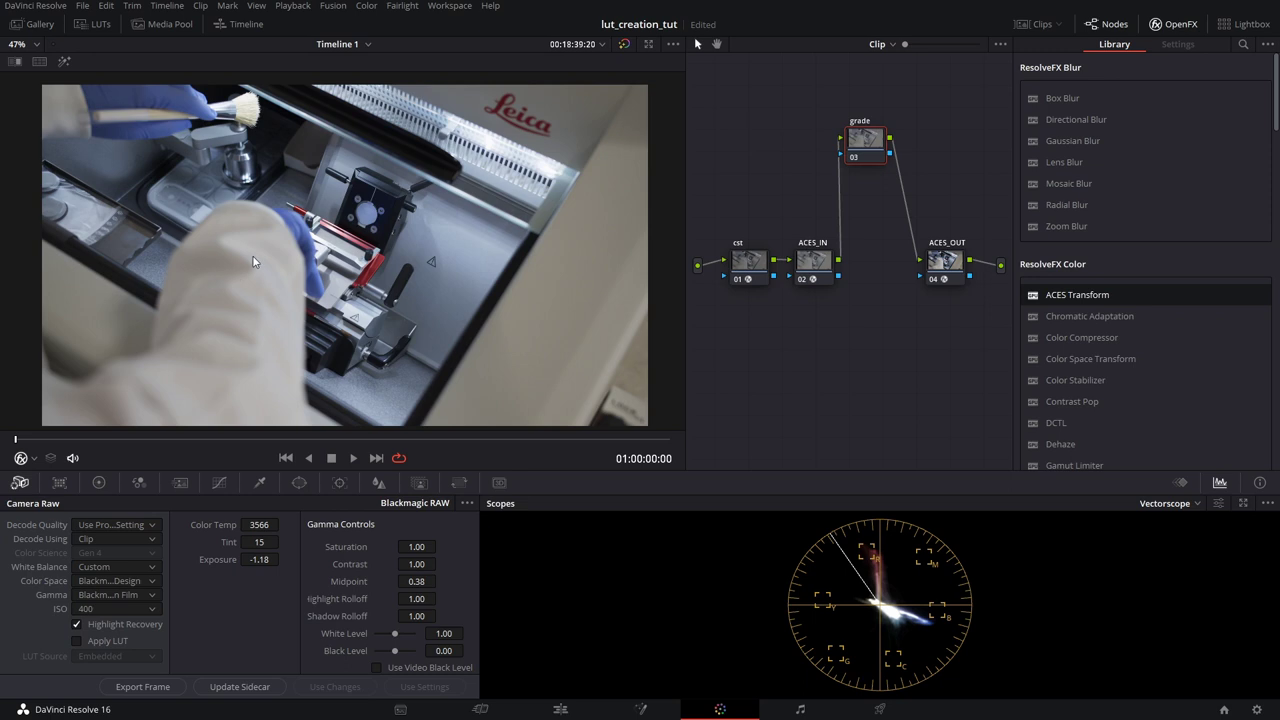
# - Nudge the grade node into place and move to the night-time portrait clip
pyautogui.moveTo(868, 151); pyautogui.dragTo(872, 183)
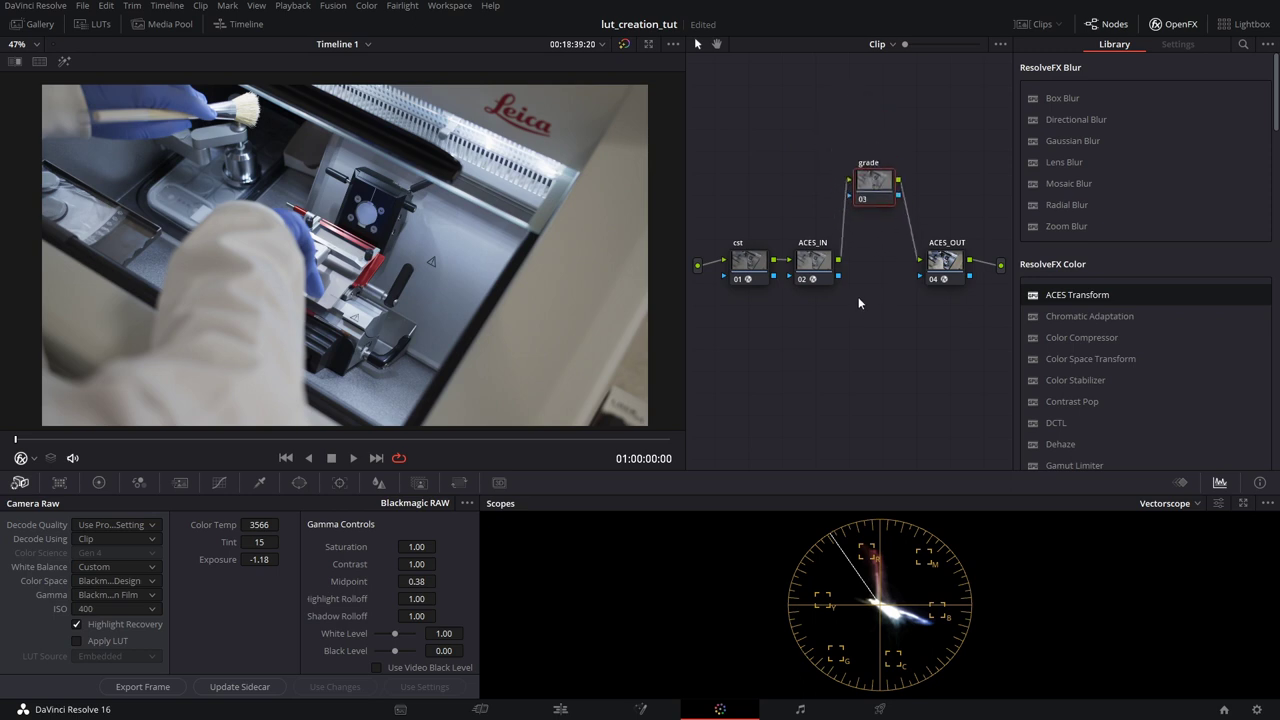
pyautogui.press('Down')
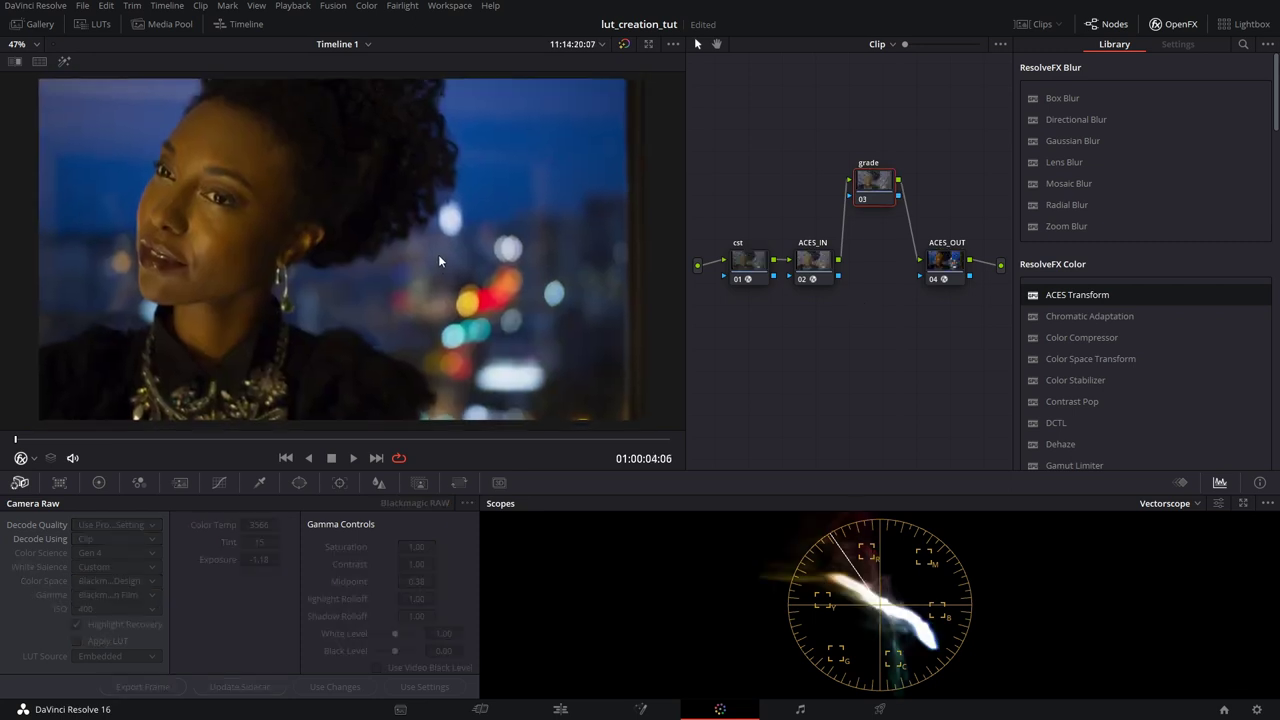
# - Play the portrait clip, adjust the grade node, and show its primary colour wheels
pyautogui.press('space')
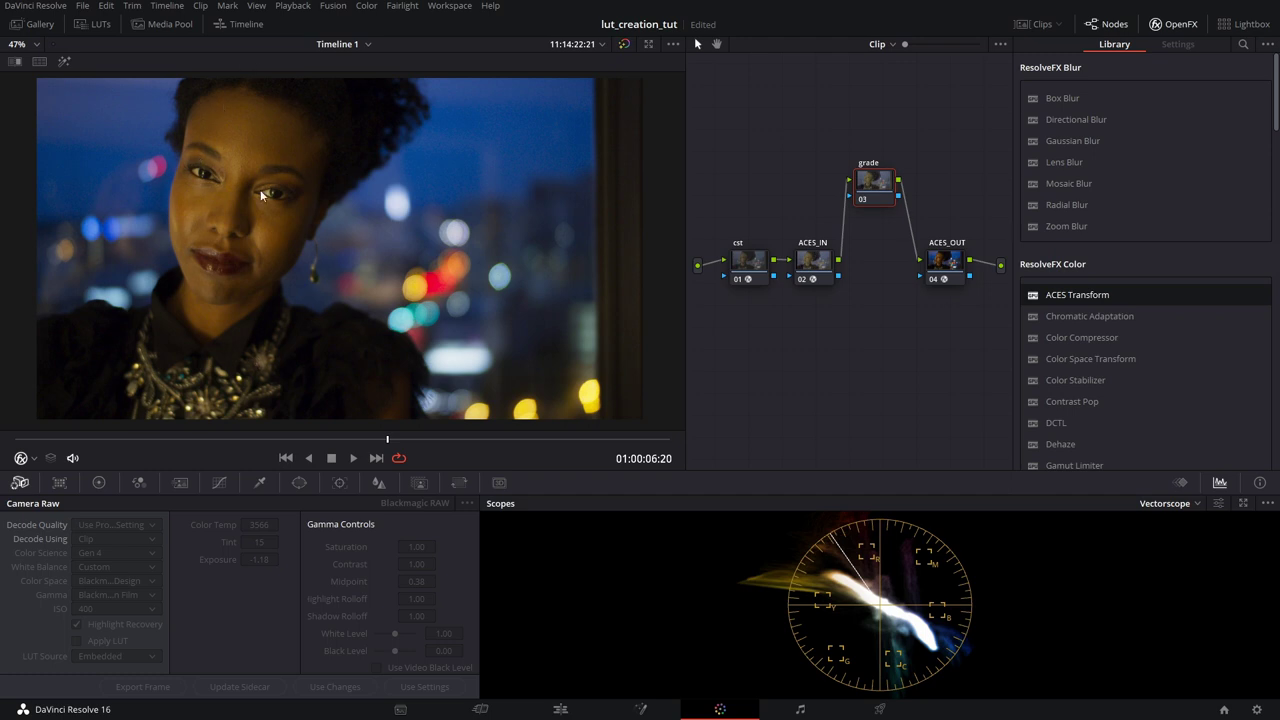
pyautogui.moveTo(889, 182)
pyautogui.mouseDown()
pyautogui.moveTo(896, 162)
pyautogui.moveTo(898, 184)
pyautogui.mouseUp()
pyautogui.click(98, 482)
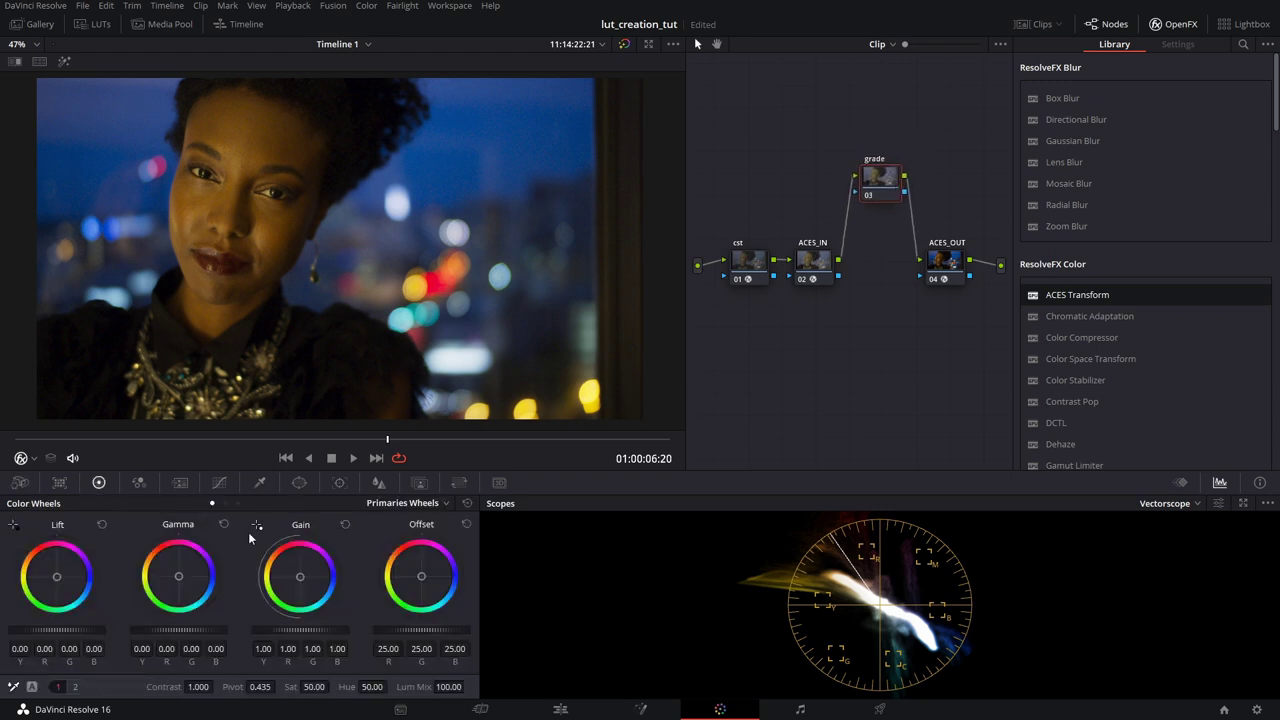
# - Lower the warm orange hues to 0.84 saturation with a Hue vs Sat curve
pyautogui.click(219, 483)
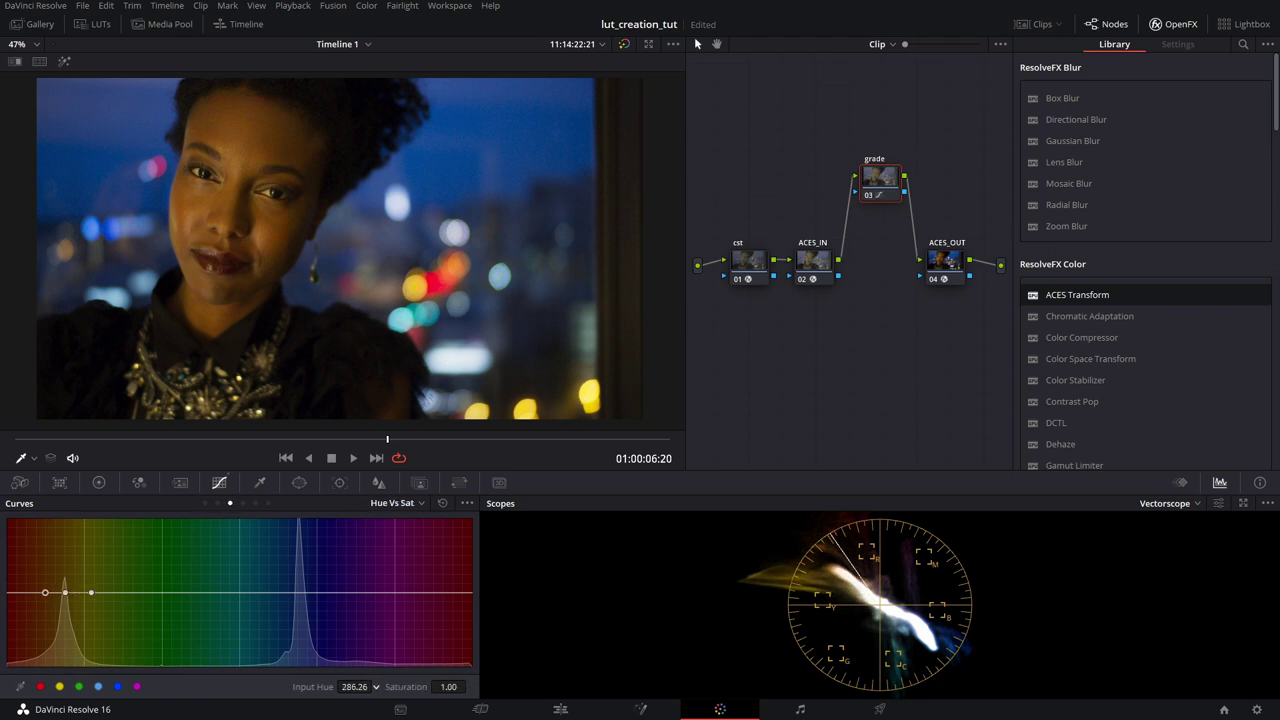
pyautogui.moveTo(65, 592); pyautogui.dragTo(65, 603)
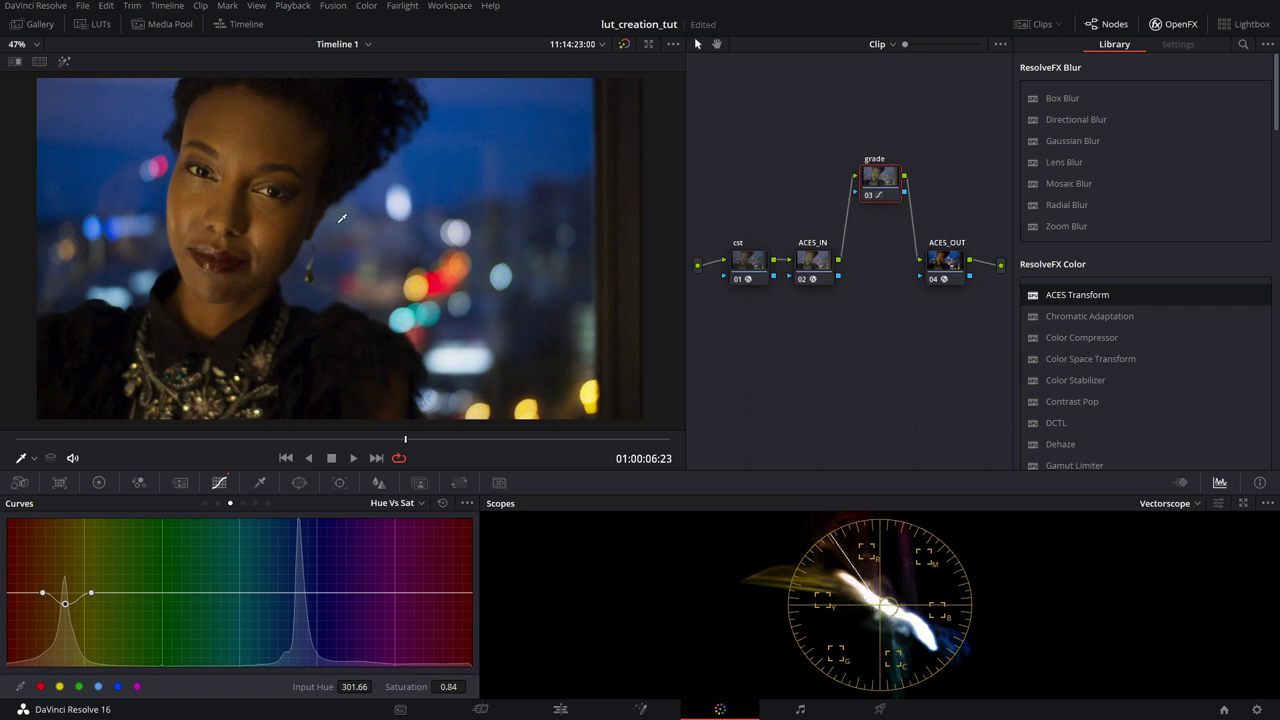
pyautogui.moveTo(887, 207); pyautogui.dragTo(878, 208)
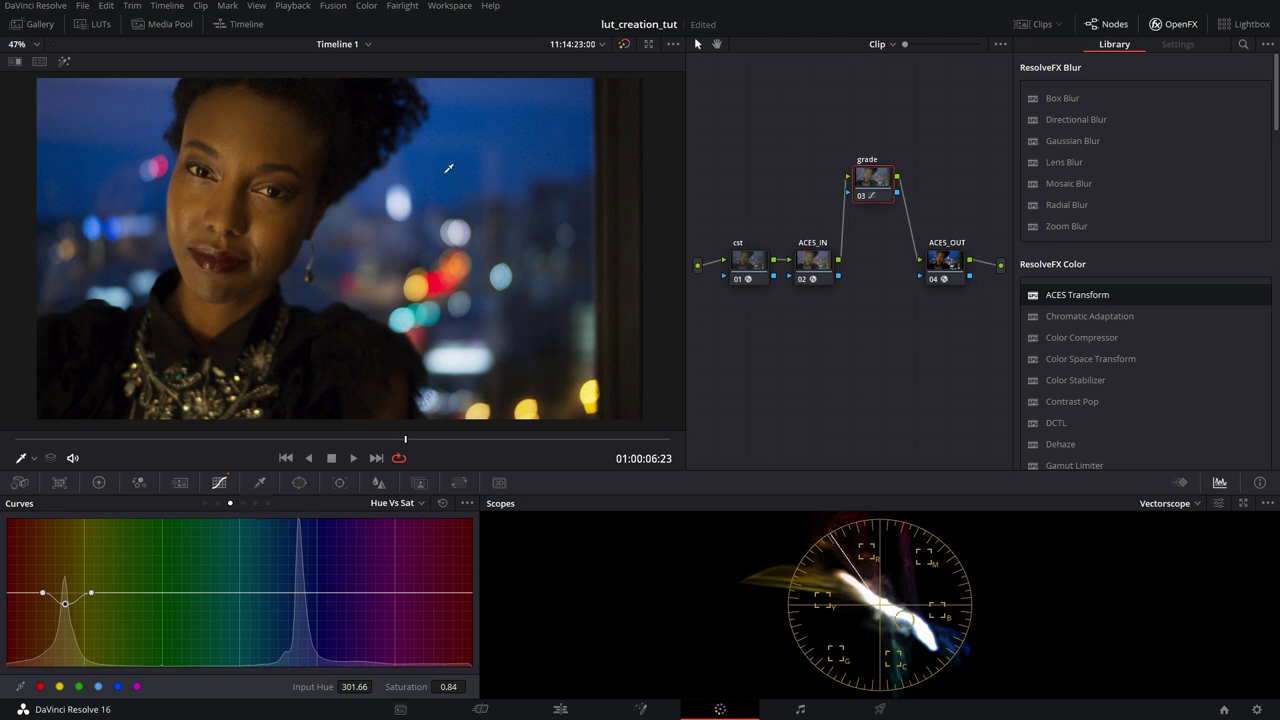
# - Rotate the blue hues by 8.60 with a Hue vs Hue curve and tidy the grade node
pyautogui.click(217, 503)
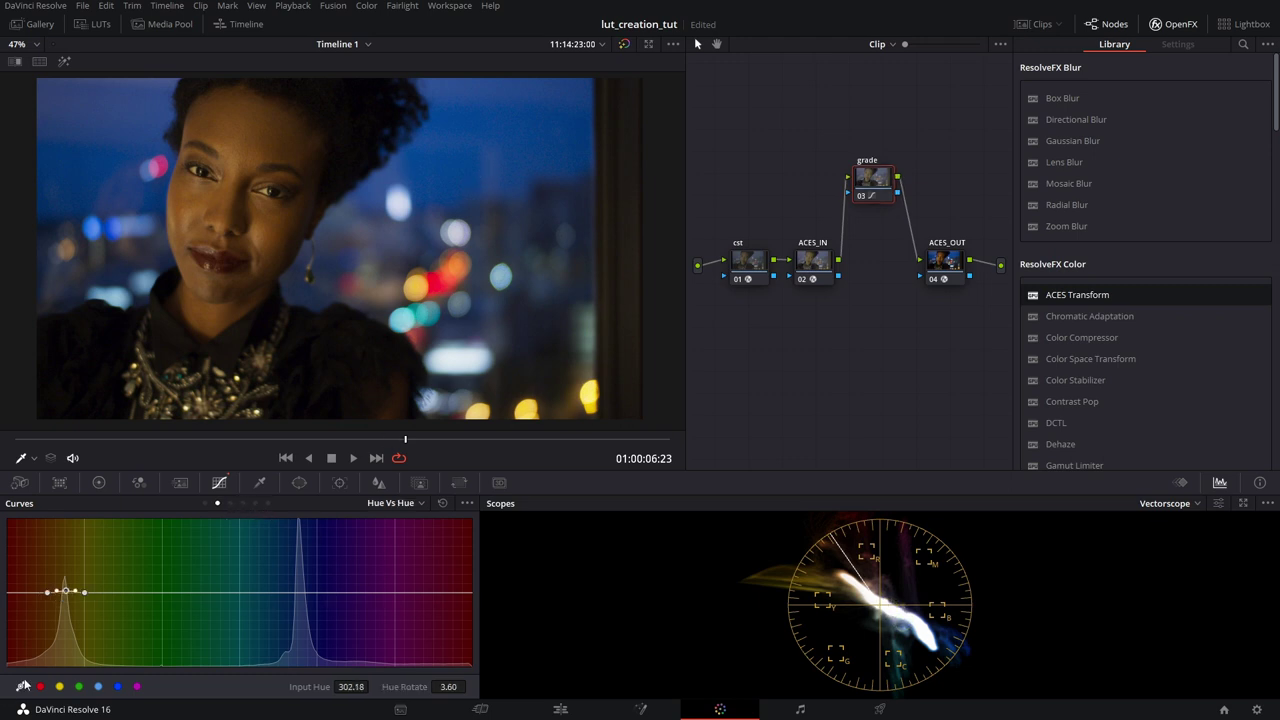
pyautogui.click(118, 686)
pyautogui.moveTo(447, 686)
pyautogui.mouseDown()
pyautogui.moveTo(472, 686)
pyautogui.moveTo(460, 686)
pyautogui.mouseUp()
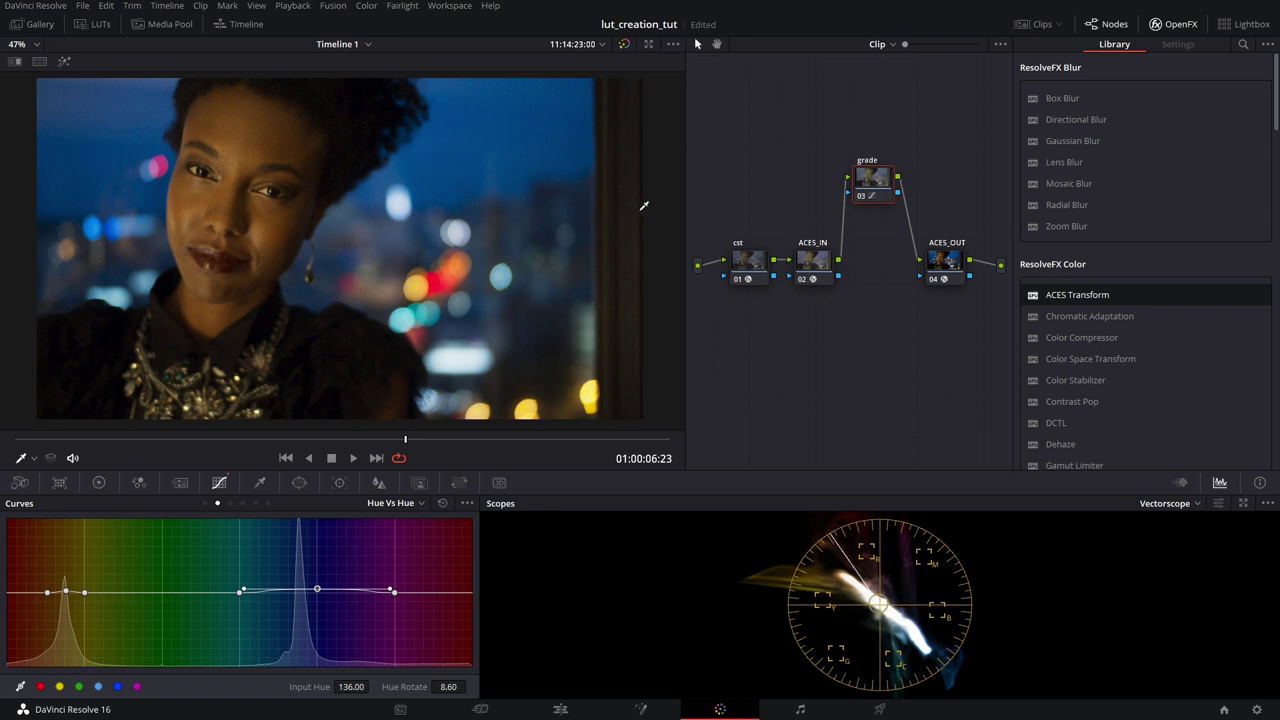
pyautogui.moveTo(877, 187); pyautogui.dragTo(848, 181)
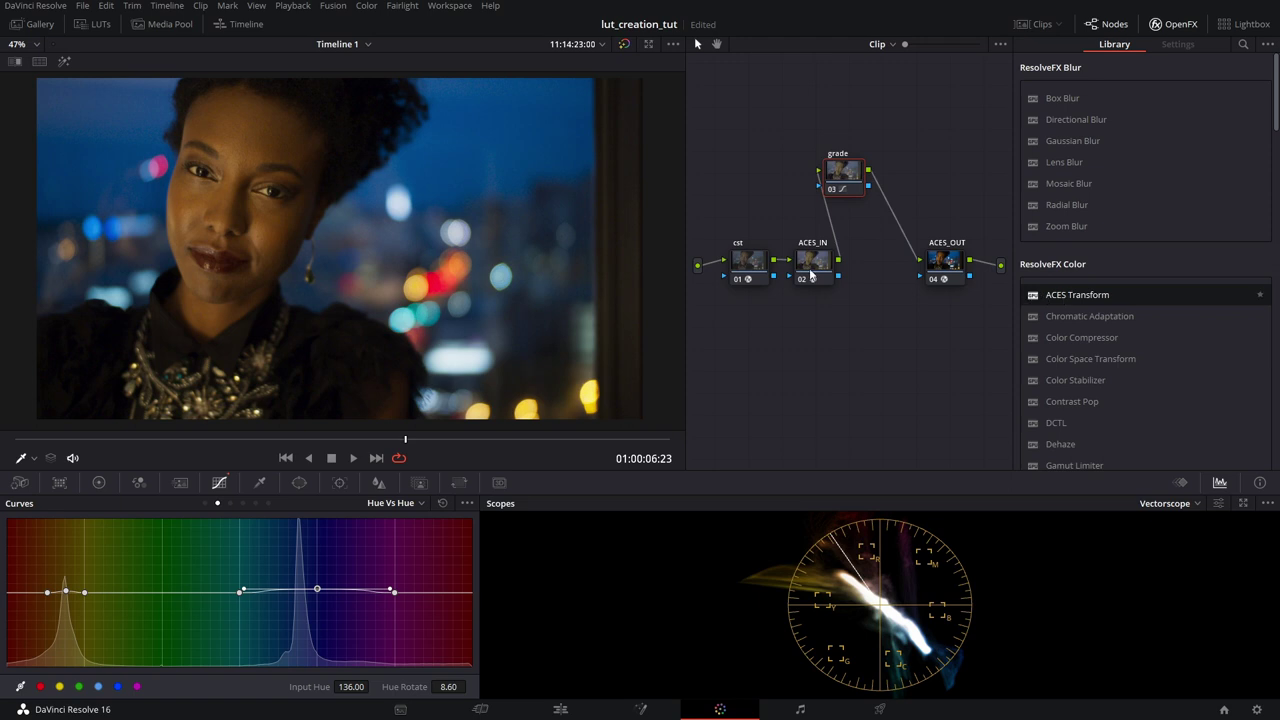
pyautogui.moveTo(845, 176); pyautogui.dragTo(872, 169)
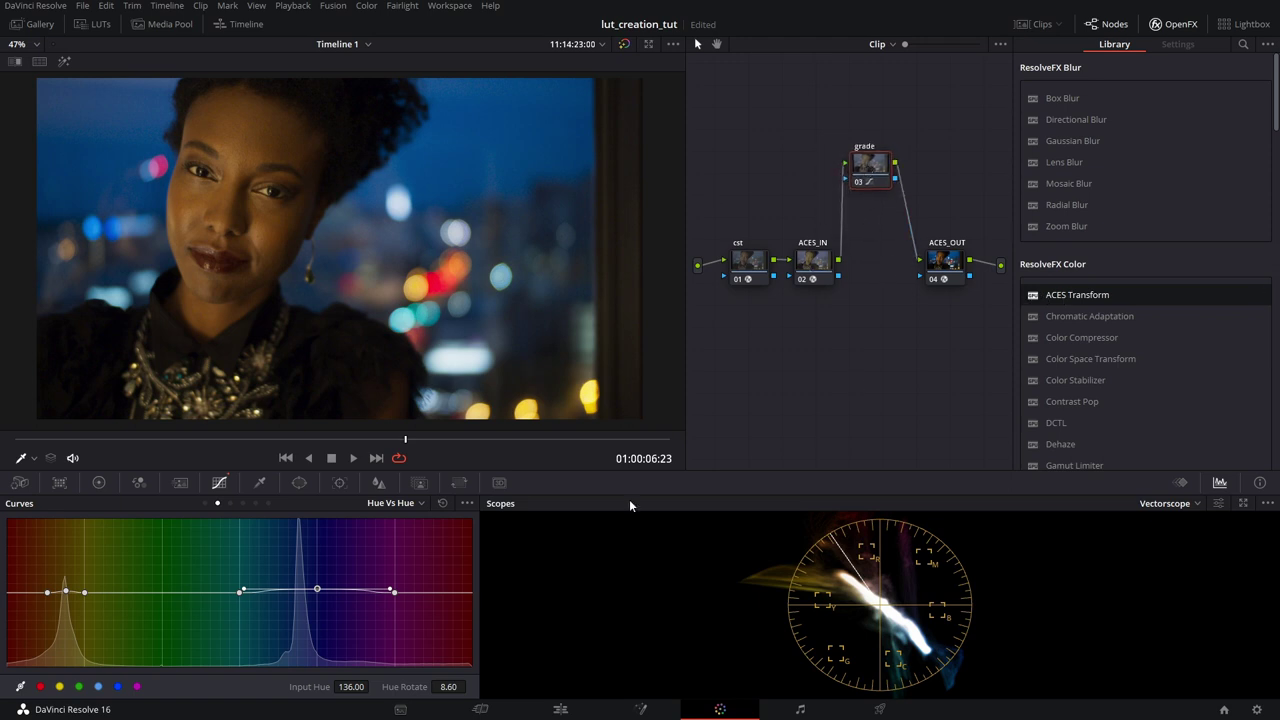
# - Export clip 02's grade as a 33-point cube LUT named sample_ACES_lut into DAE_LUT
pyautogui.click(1025, 31)
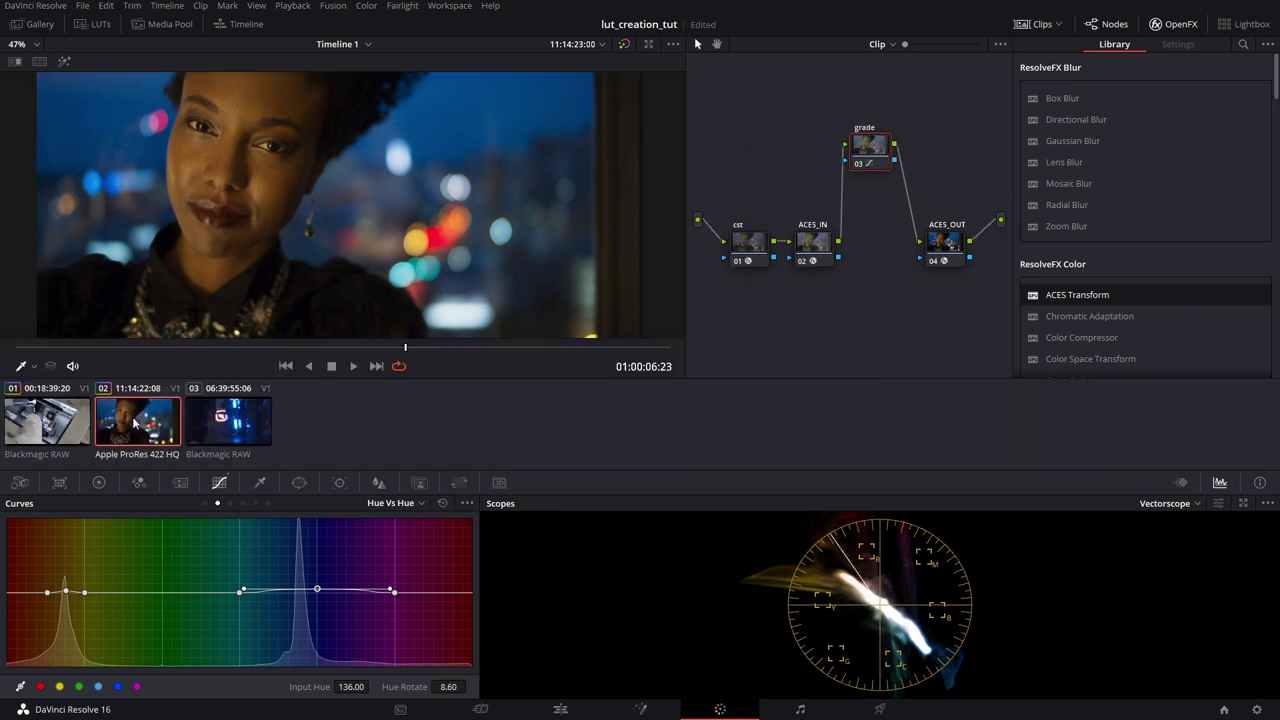
pyautogui.rightClick(134, 424)
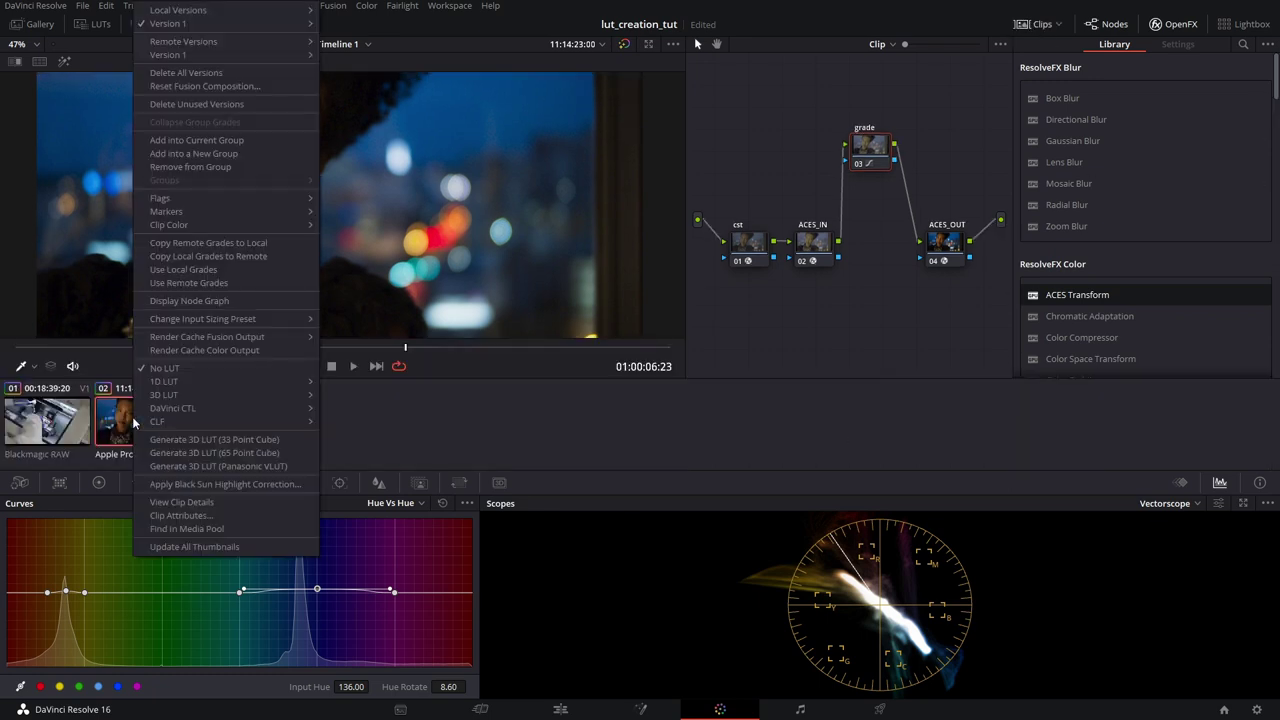
pyautogui.click(239, 439)
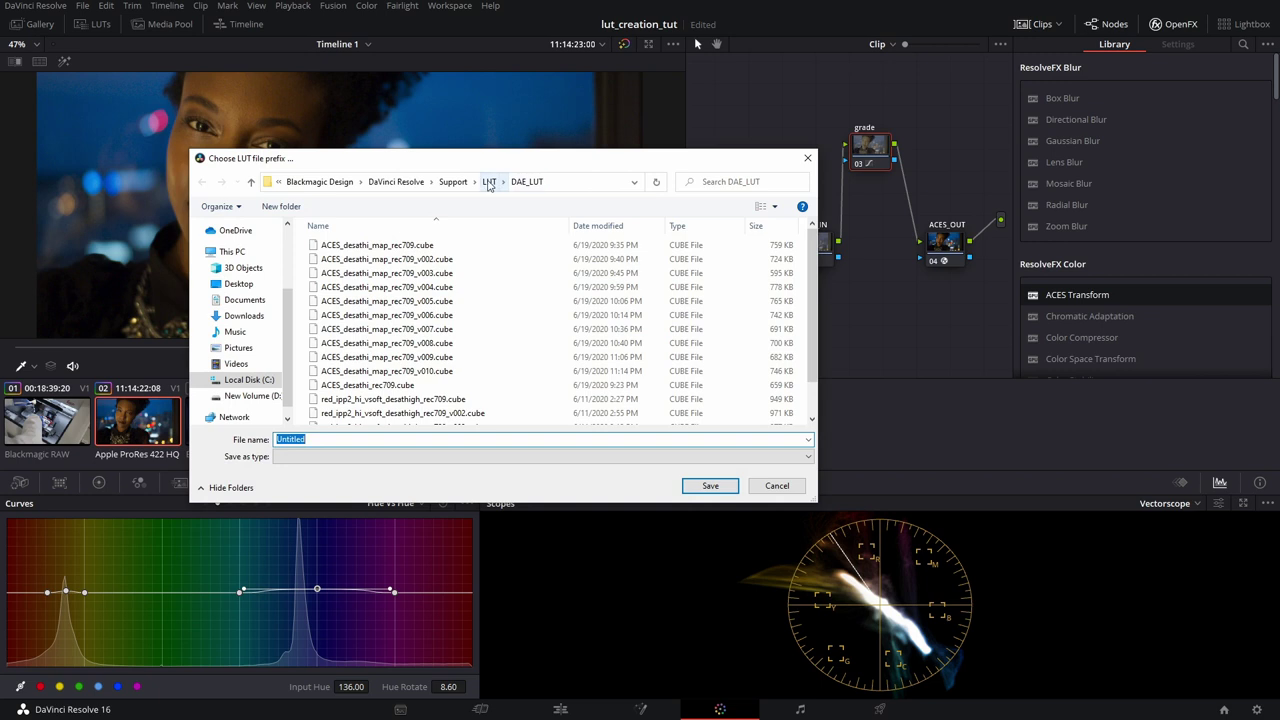
pyautogui.scroll(-1, 566, 325)
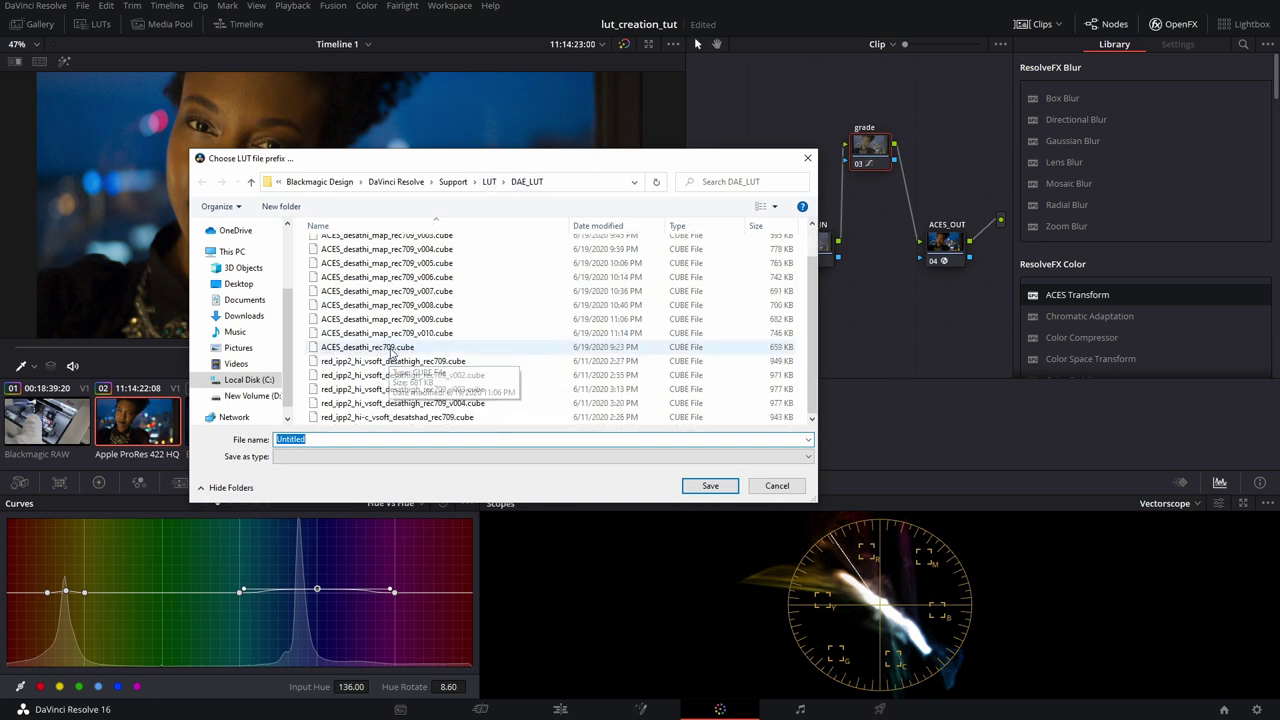
pyautogui.click(317, 441)
pyautogui.hotkey('ctrl', 'a')
pyautogui.write('sa')
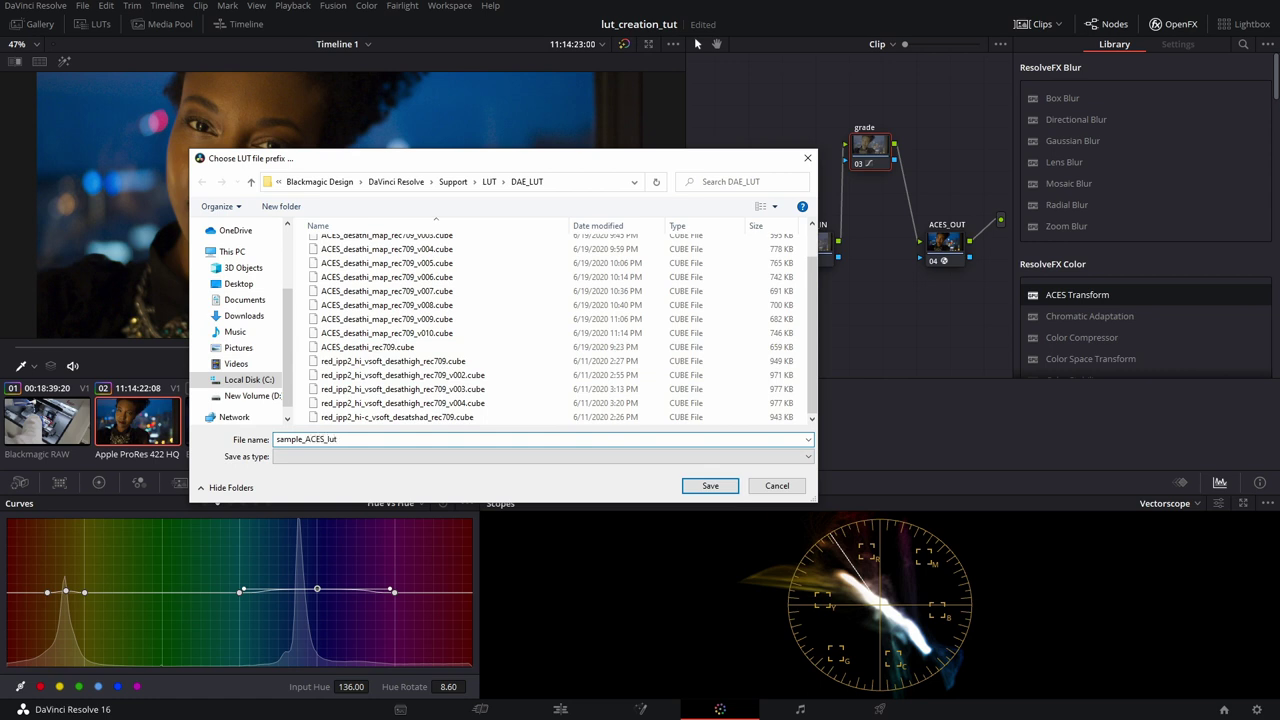
pyautogui.click(710, 486)
pyautogui.click(1257, 709)
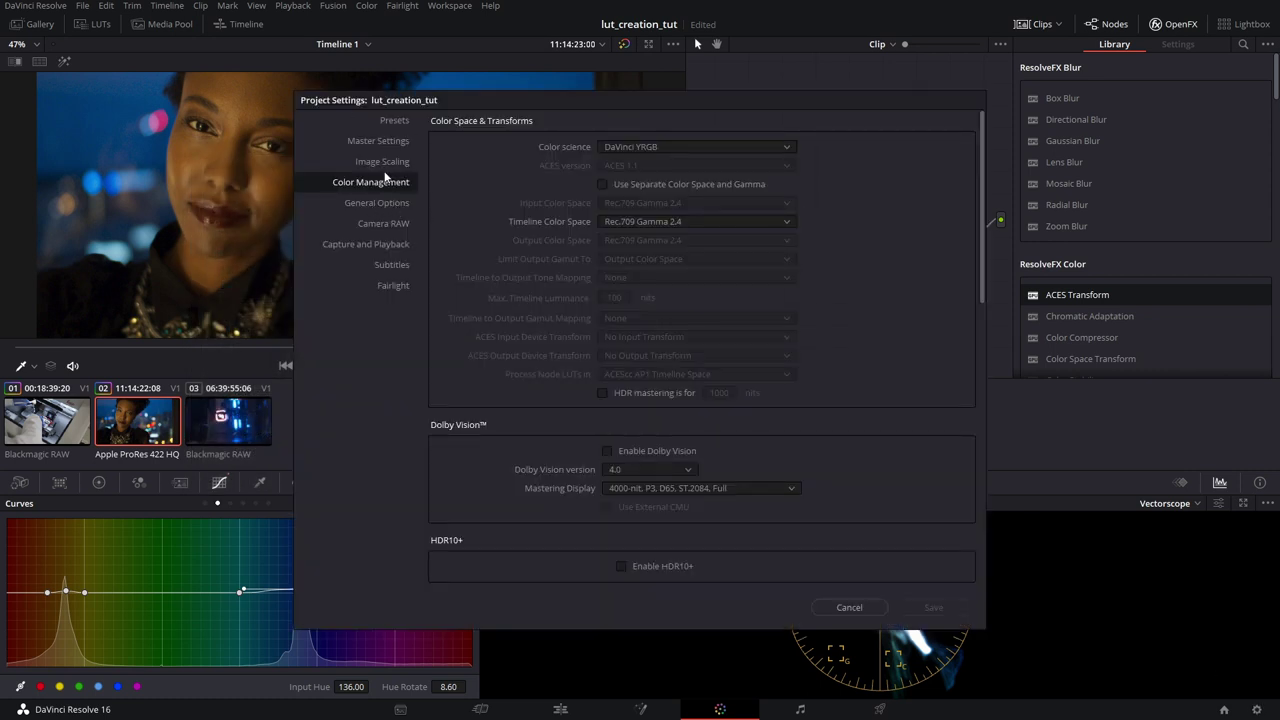
# - Confirm the exported LUT in the DAE_LUT folder, refresh the LUT lists, and save the settings
pyautogui.scroll(-5, 888, 300)
pyautogui.scroll(-3, 890, 322)
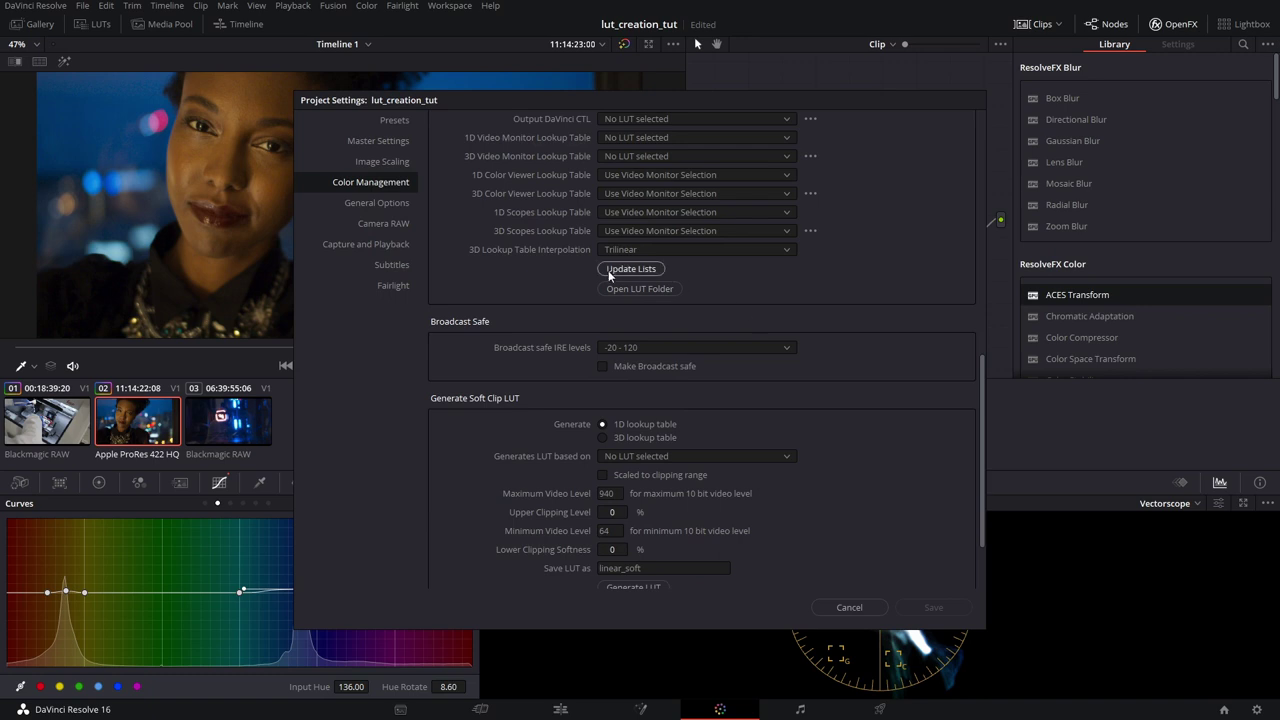
pyautogui.click(640, 289)
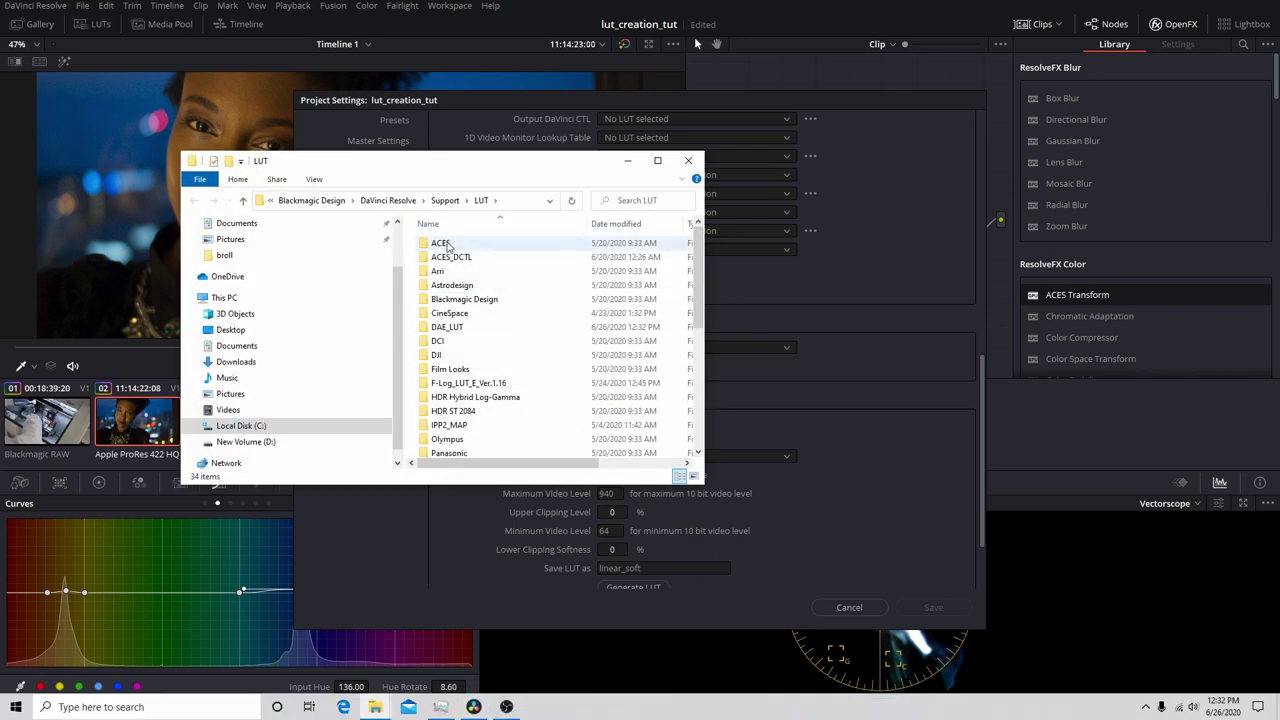
pyautogui.doubleClick(447, 327)
pyautogui.scroll(-1, 450, 330)
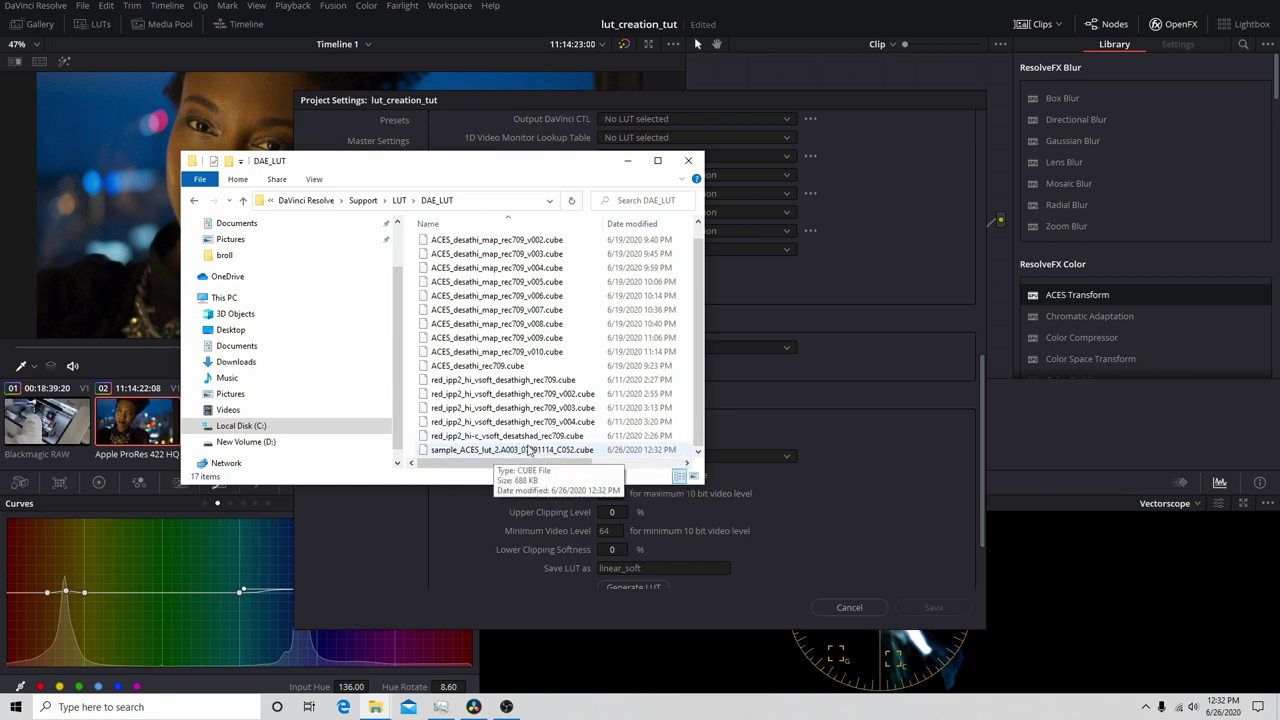
pyautogui.click(627, 161)
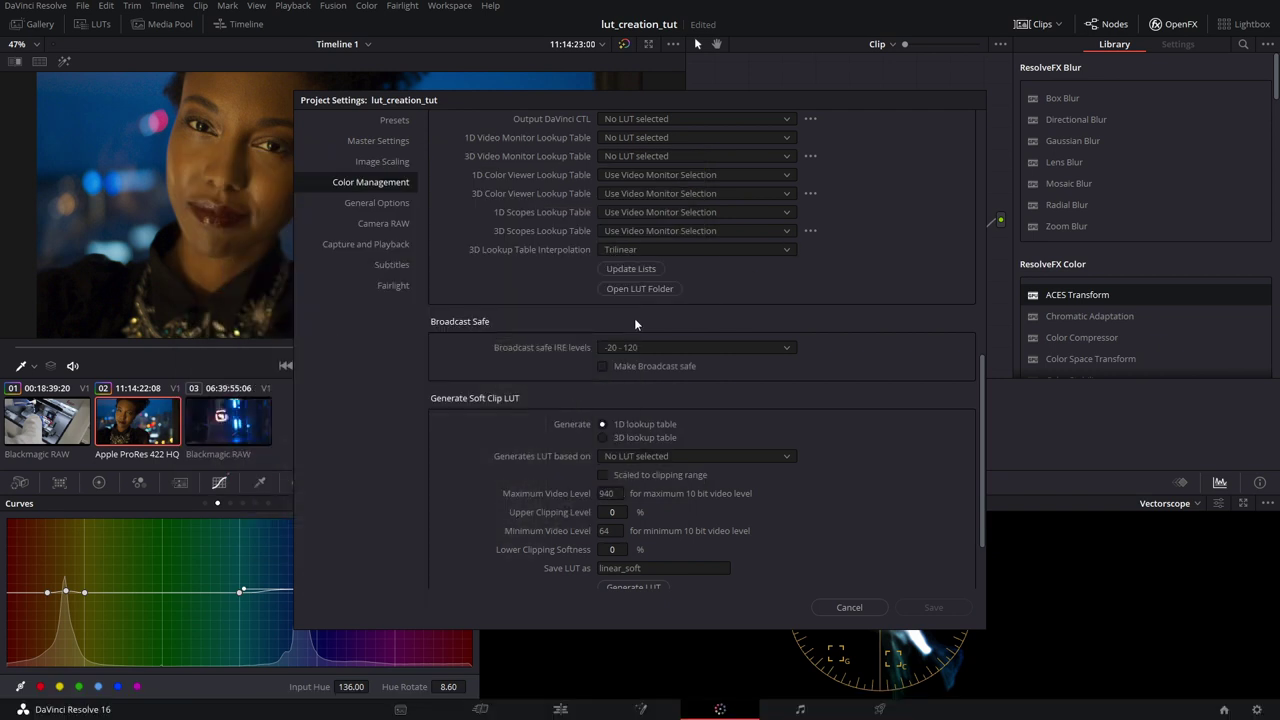
pyautogui.click(628, 268)
pyautogui.click(932, 607)
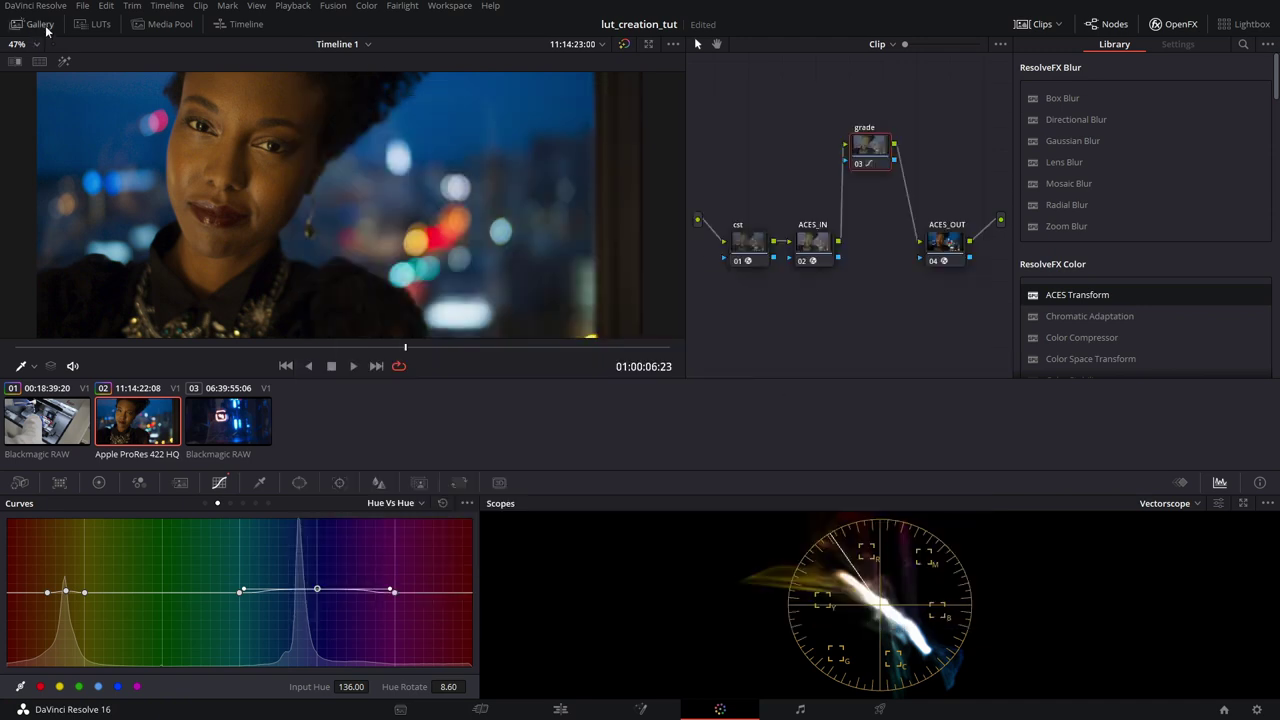
# - Preview the exported sample LUT from the DAE_LUT folder on the clip
pyautogui.click(99, 24)
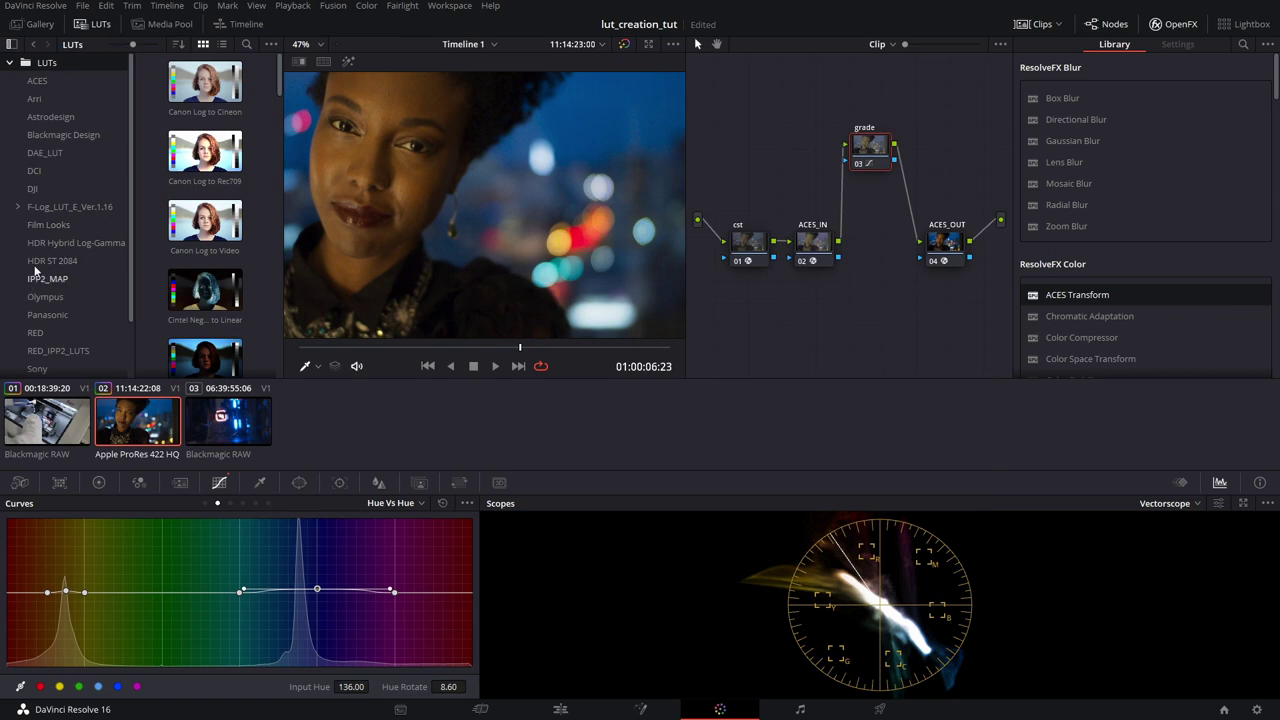
pyautogui.click(44, 152)
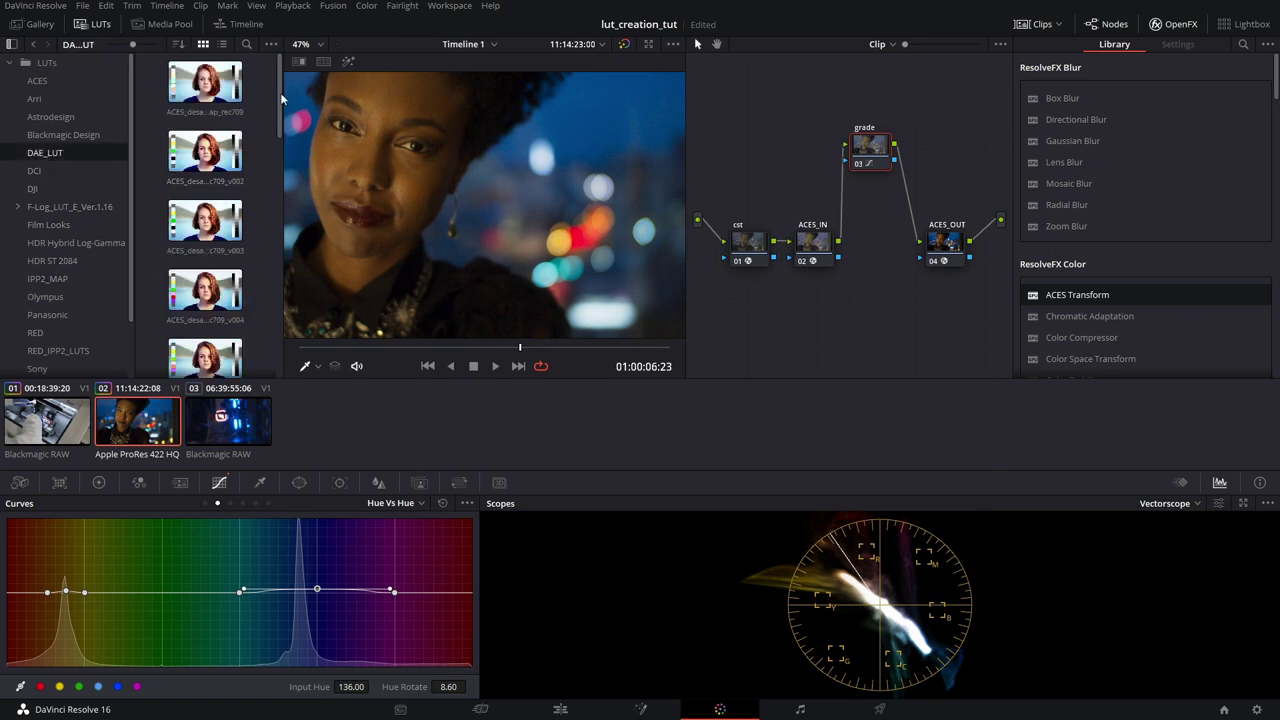
pyautogui.moveTo(281, 111); pyautogui.dragTo(275, 347)
pyautogui.click(205, 322)
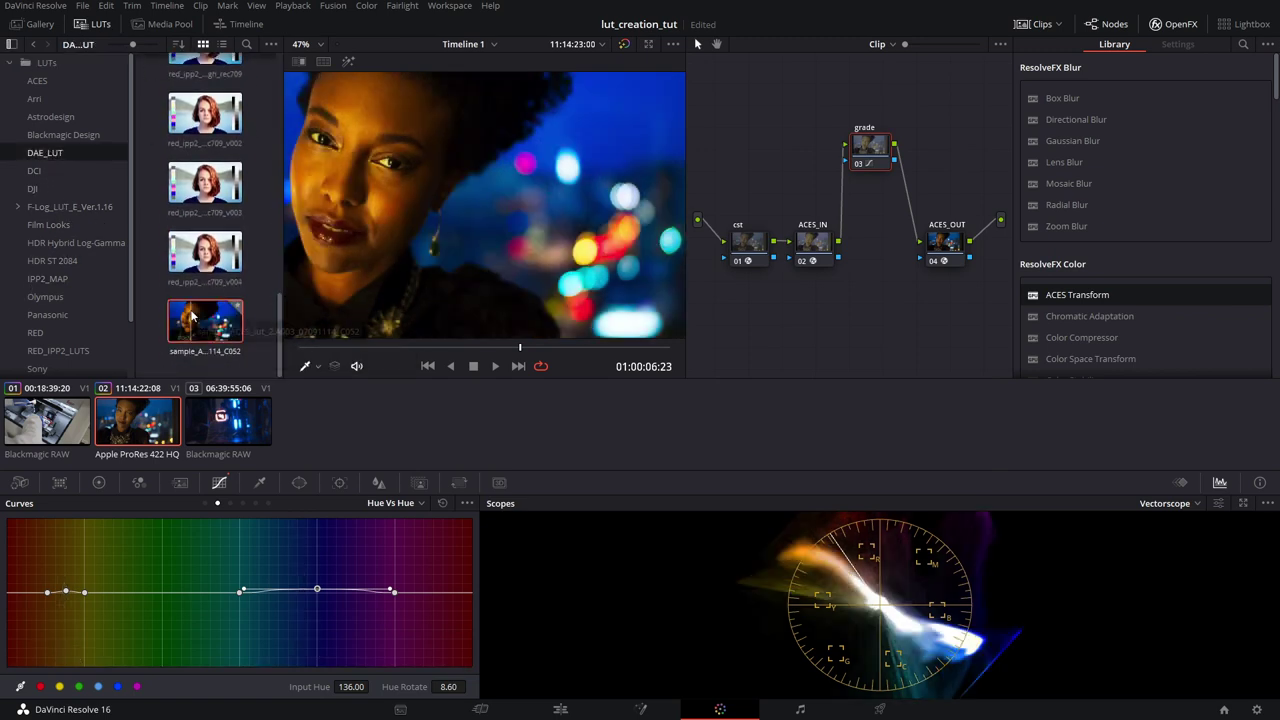
# - Add corrector node 05 wired from cst to the output and apply the sample LUT to it
pyautogui.rightClick(800, 303)
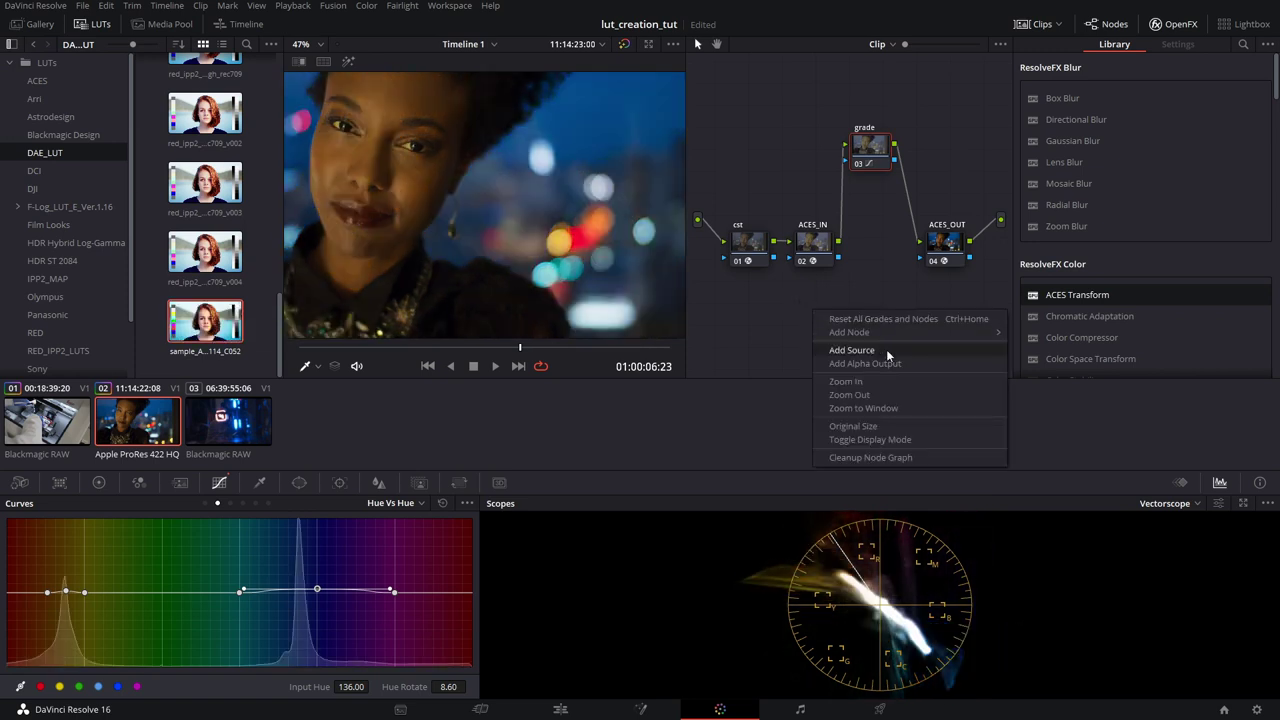
pyautogui.moveTo(888, 334)
pyautogui.click(1040, 337)
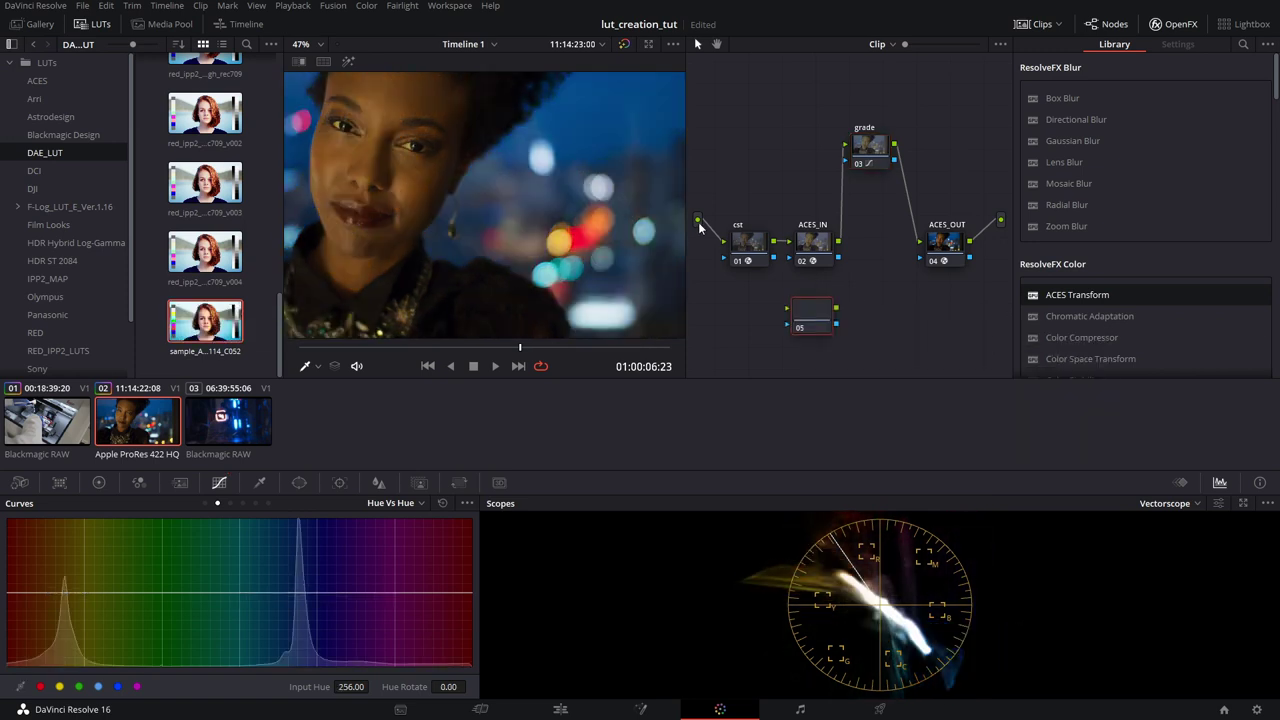
pyautogui.moveTo(699, 220); pyautogui.dragTo(937, 175)
pyautogui.moveTo(794, 253); pyautogui.dragTo(754, 186)
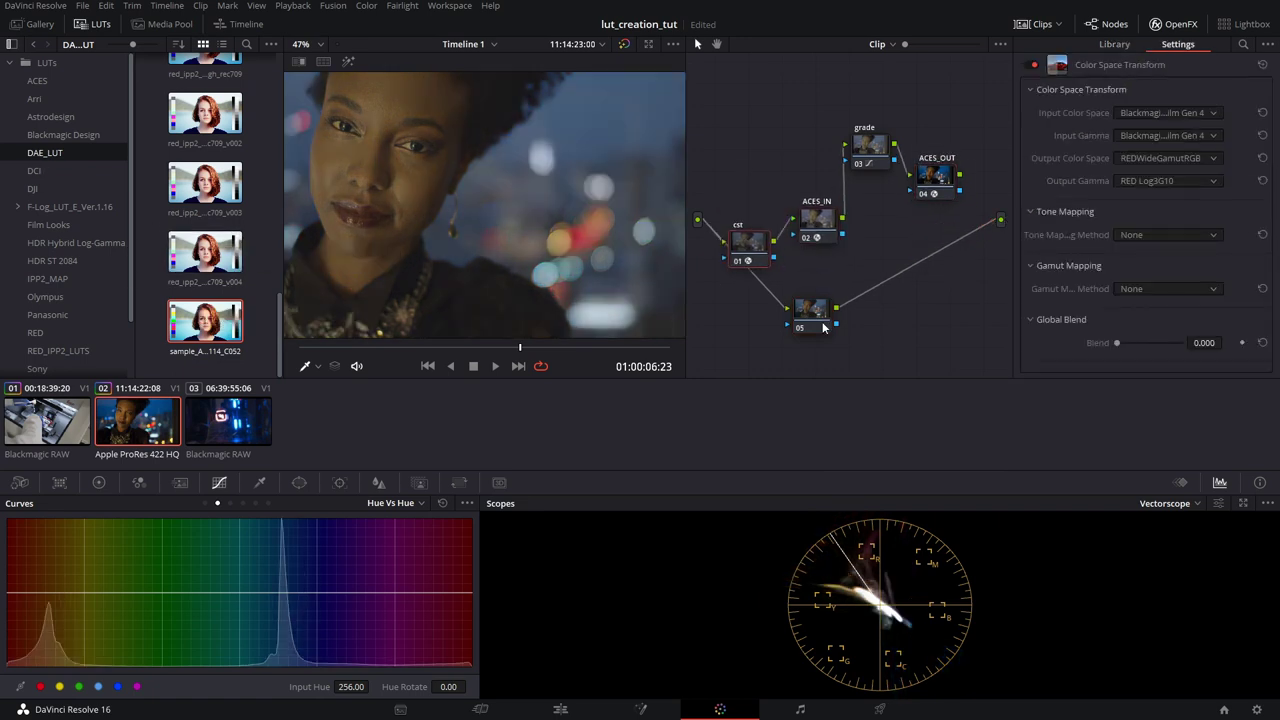
pyautogui.moveTo(205, 320); pyautogui.dragTo(810, 310)
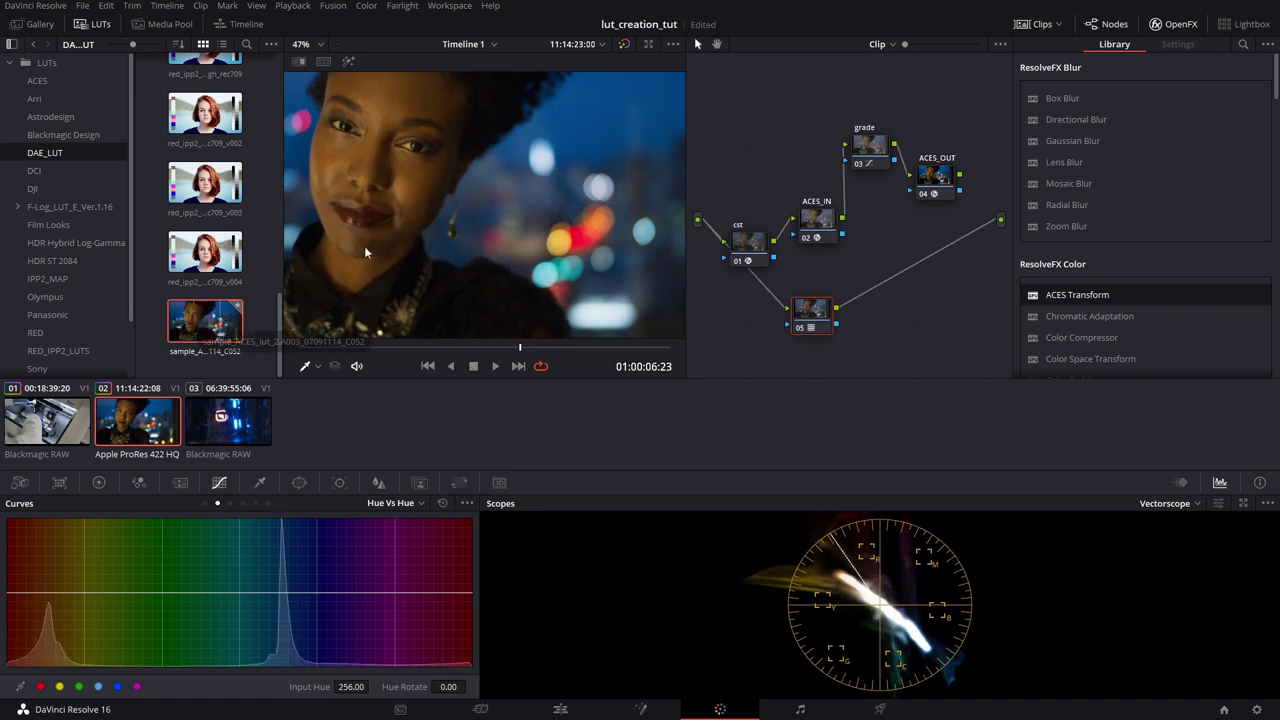
pyautogui.click(82, 24)
# - Compare node 05's LUT against the ACES chain by swapping which node feeds the output
pyautogui.scroll(2, 370, 187)
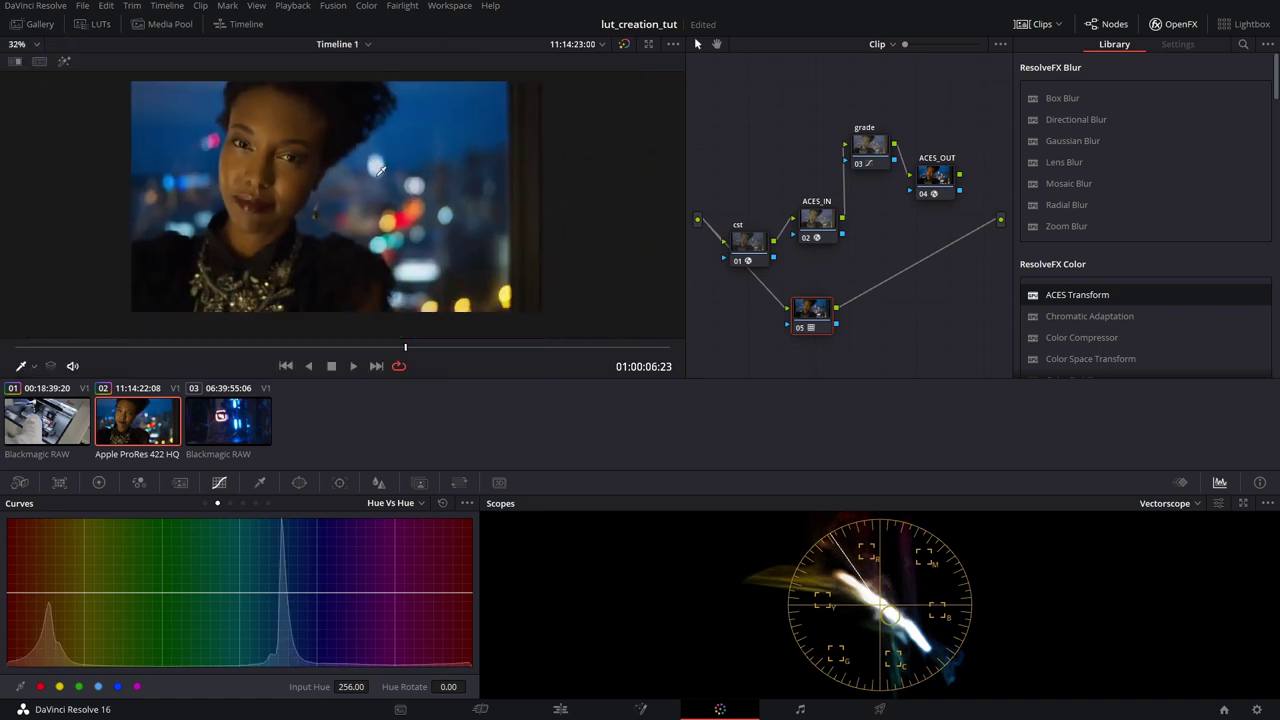
pyautogui.moveTo(825, 313); pyautogui.dragTo(833, 313)
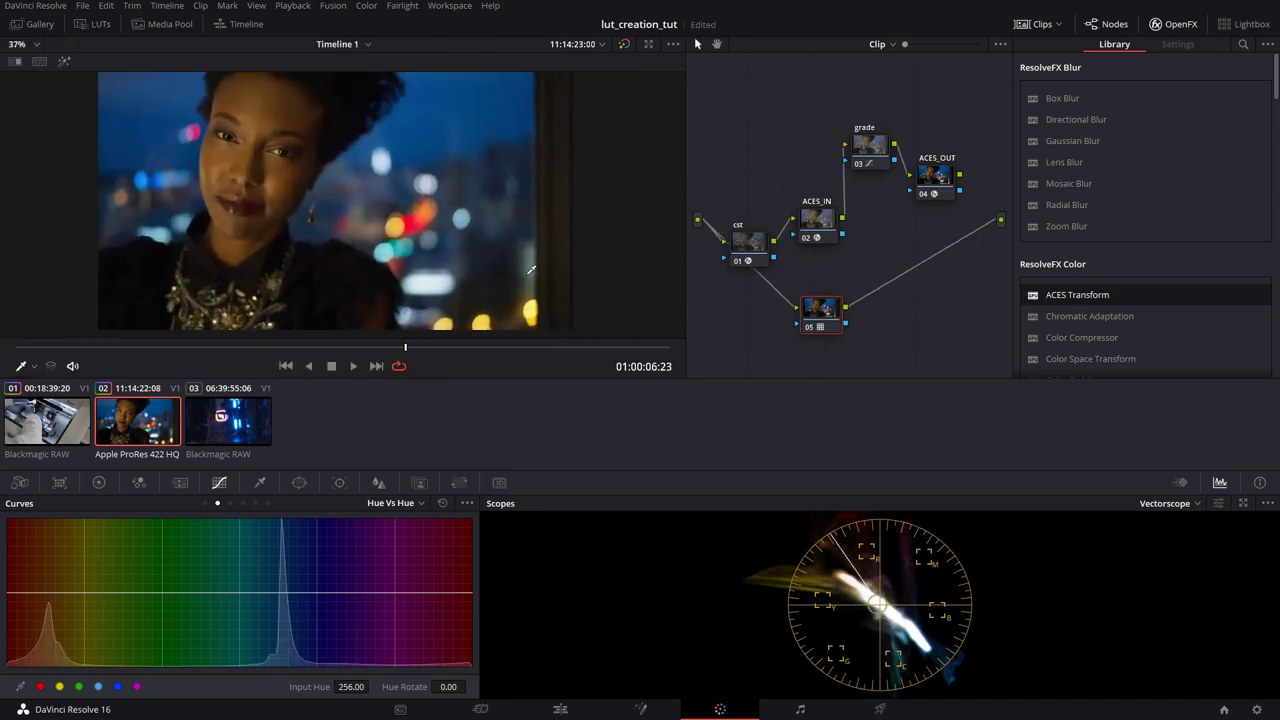
pyautogui.moveTo(408, 352); pyautogui.dragTo(464, 348)
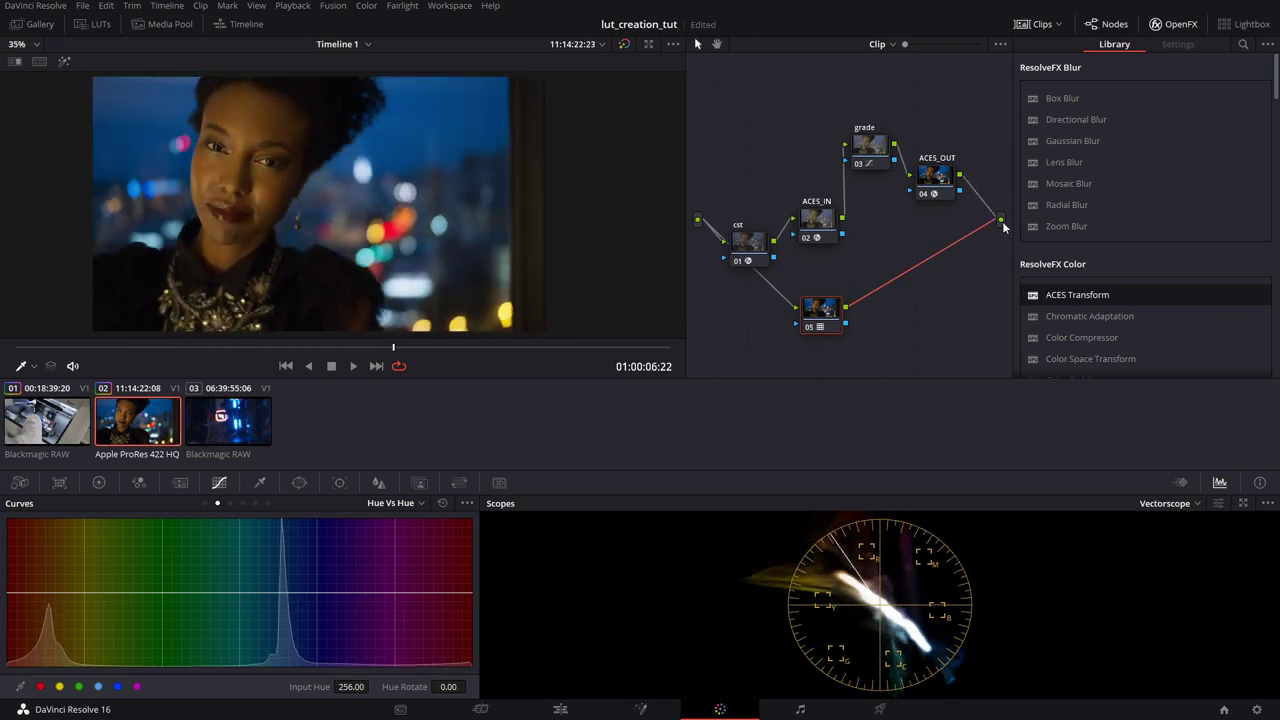
pyautogui.moveTo(960, 175); pyautogui.dragTo(1004, 226)
pyautogui.moveTo(846, 307); pyautogui.dragTo(1000, 219)
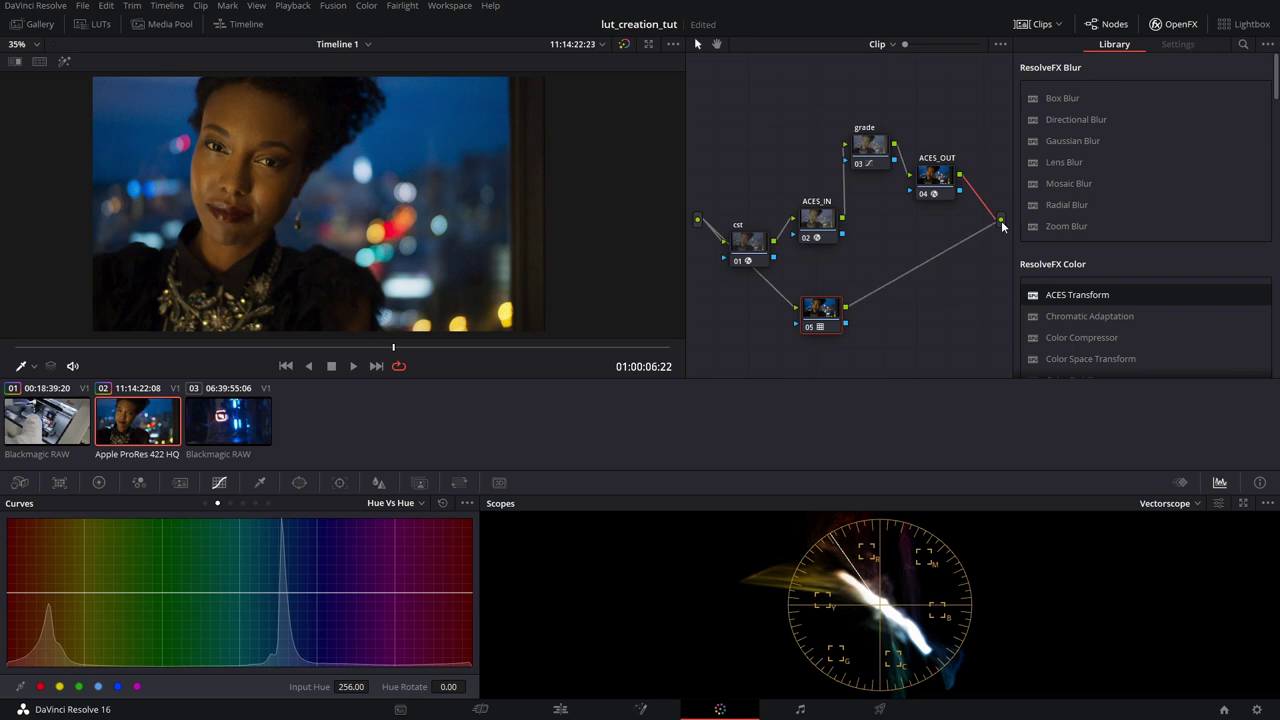
pyautogui.moveTo(959, 175); pyautogui.dragTo(1000, 220)
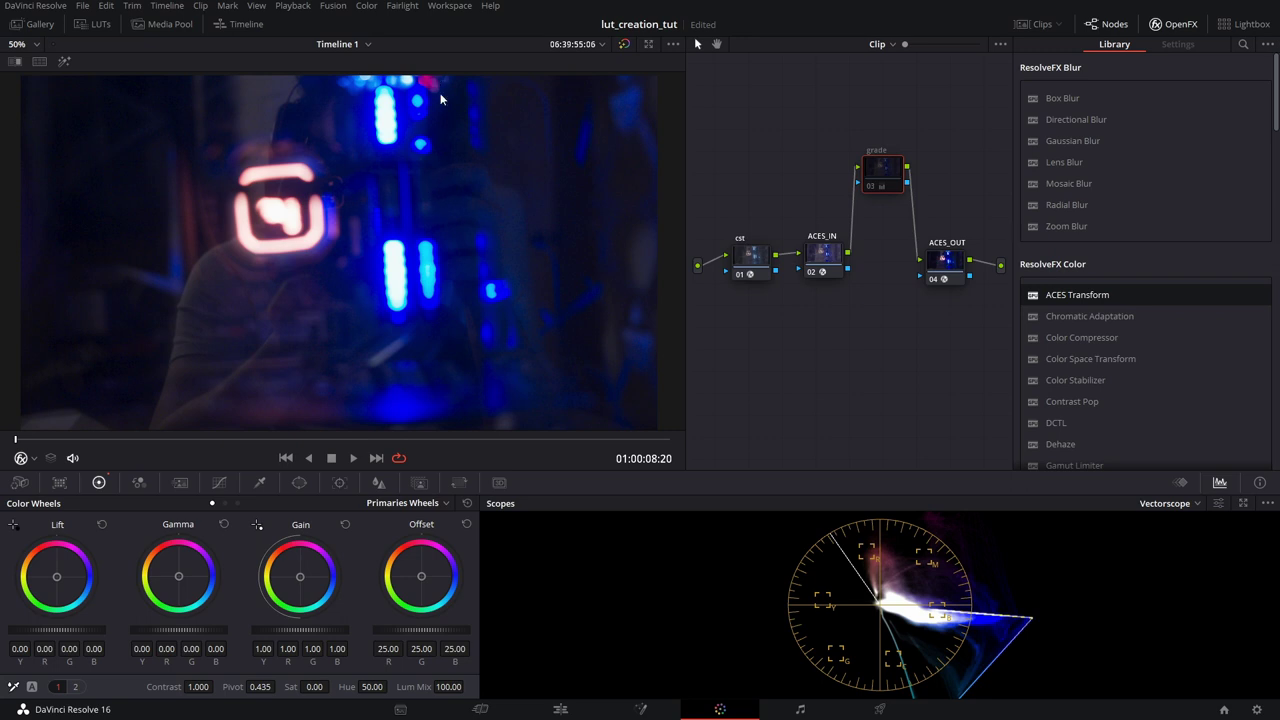
# - Enable the grade node so the neon shot turns greyscale, and zoom into the neon tubes
pyautogui.hscroll(2, 440, 163)
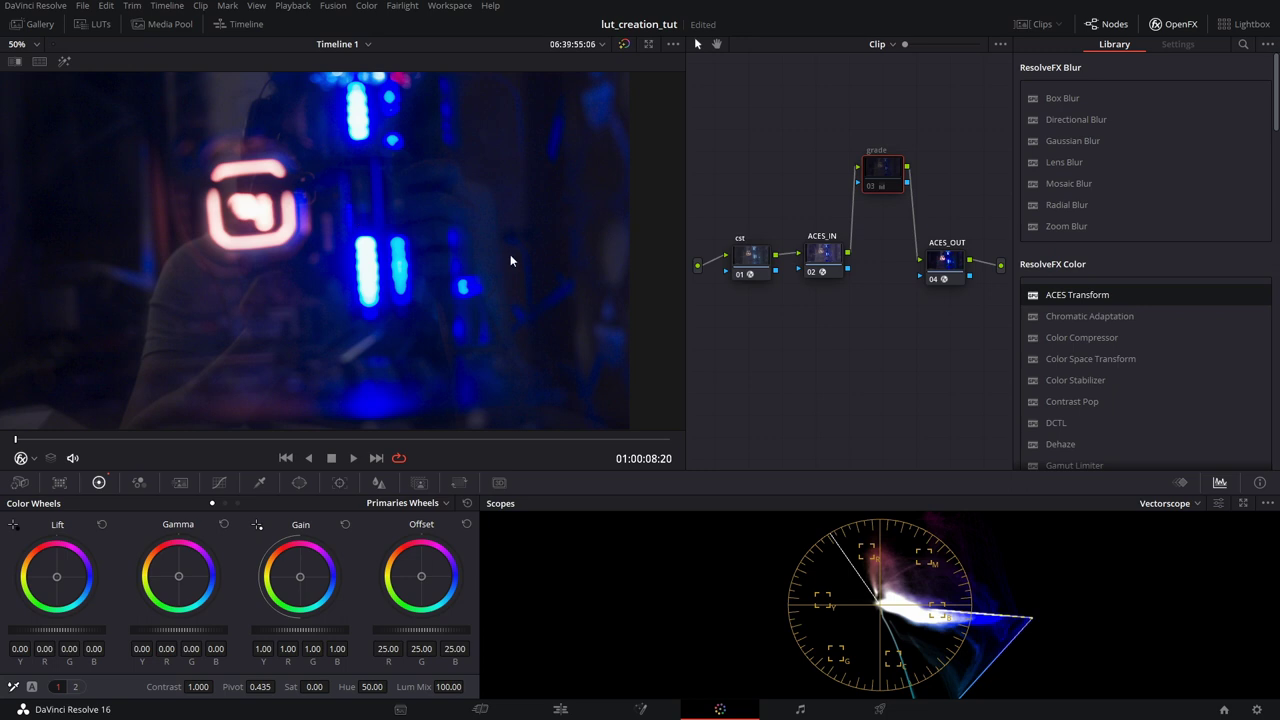
pyautogui.hotkey('ctrl', 'd')
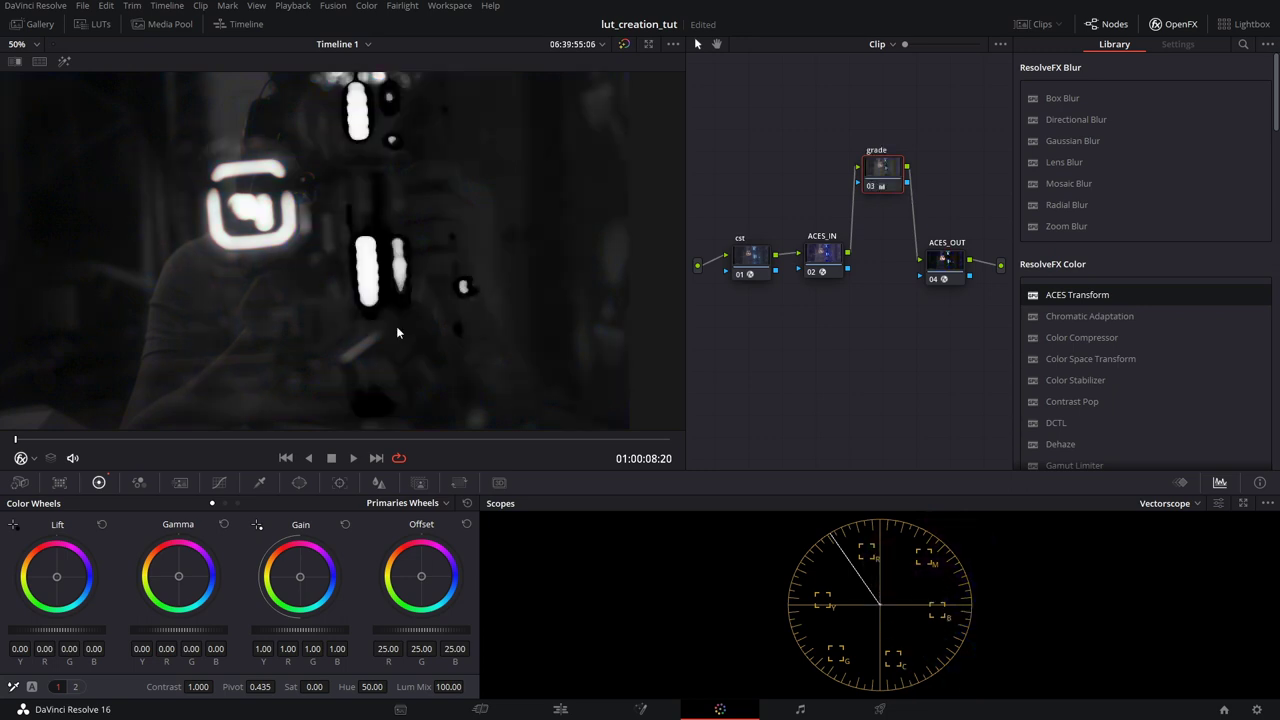
pyautogui.scroll(10, 396, 326)
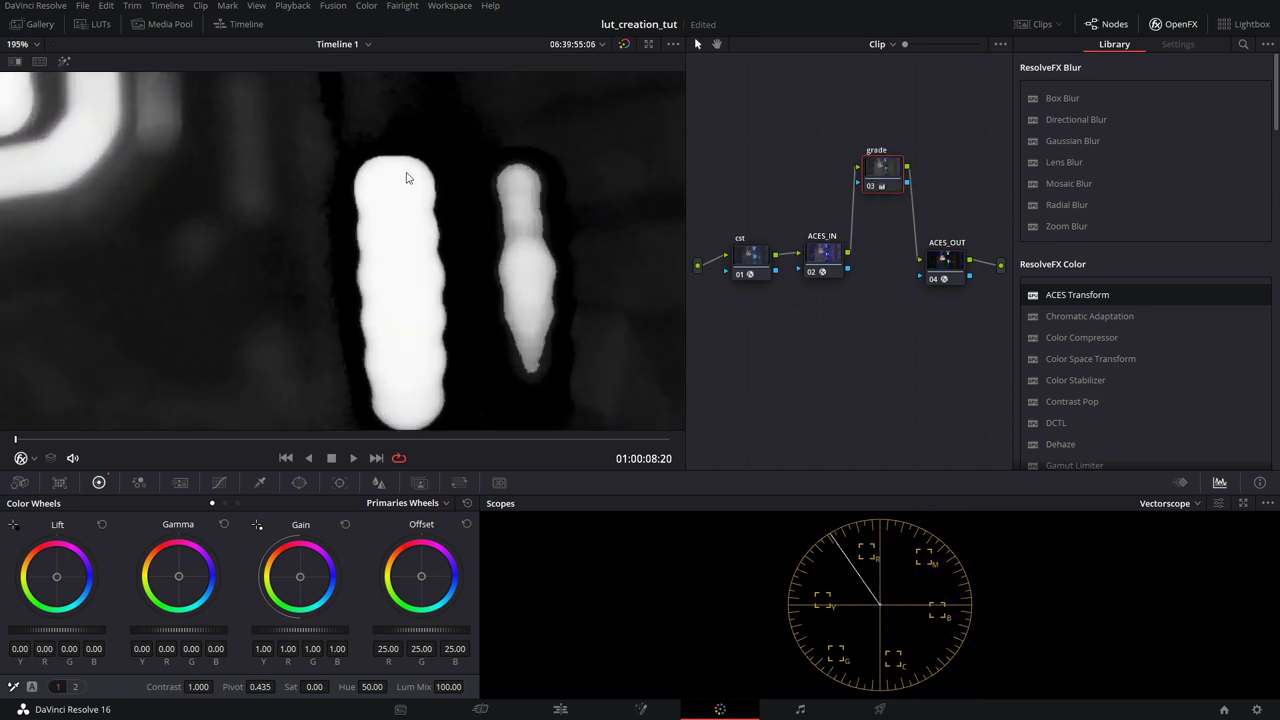
pyautogui.scroll(3, 406, 178)
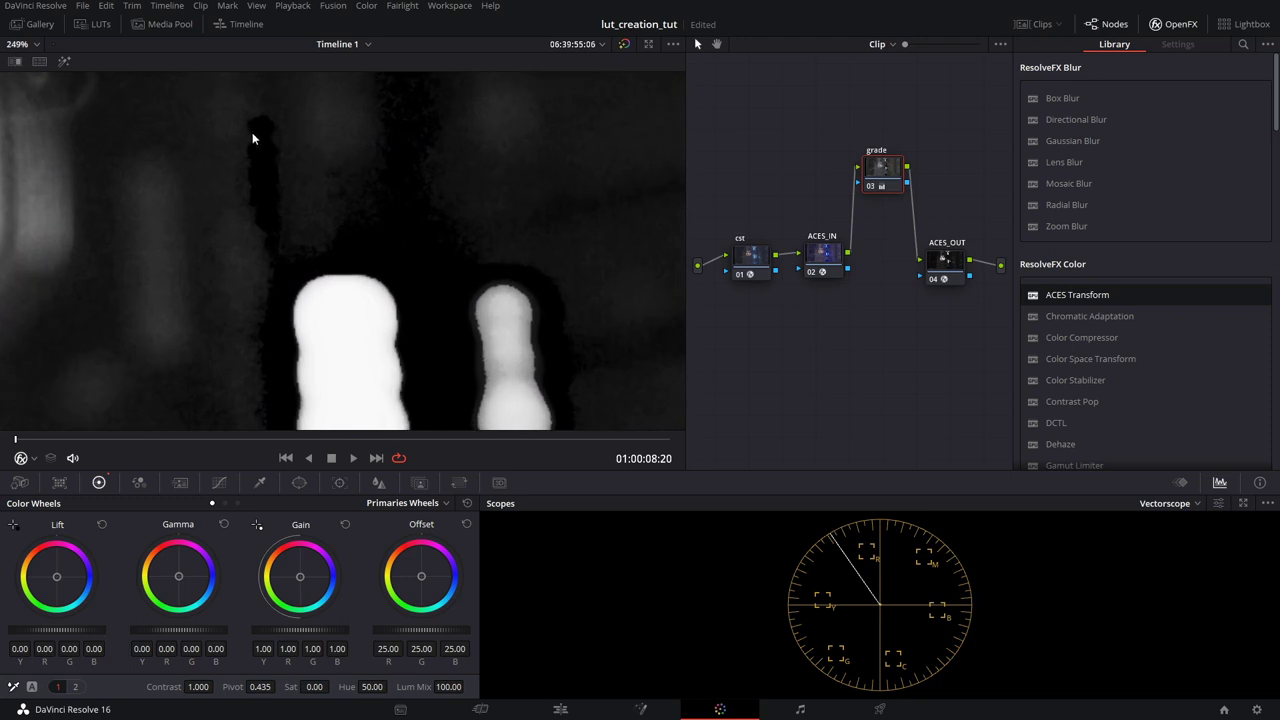
pyautogui.scroll(5, 252, 132)
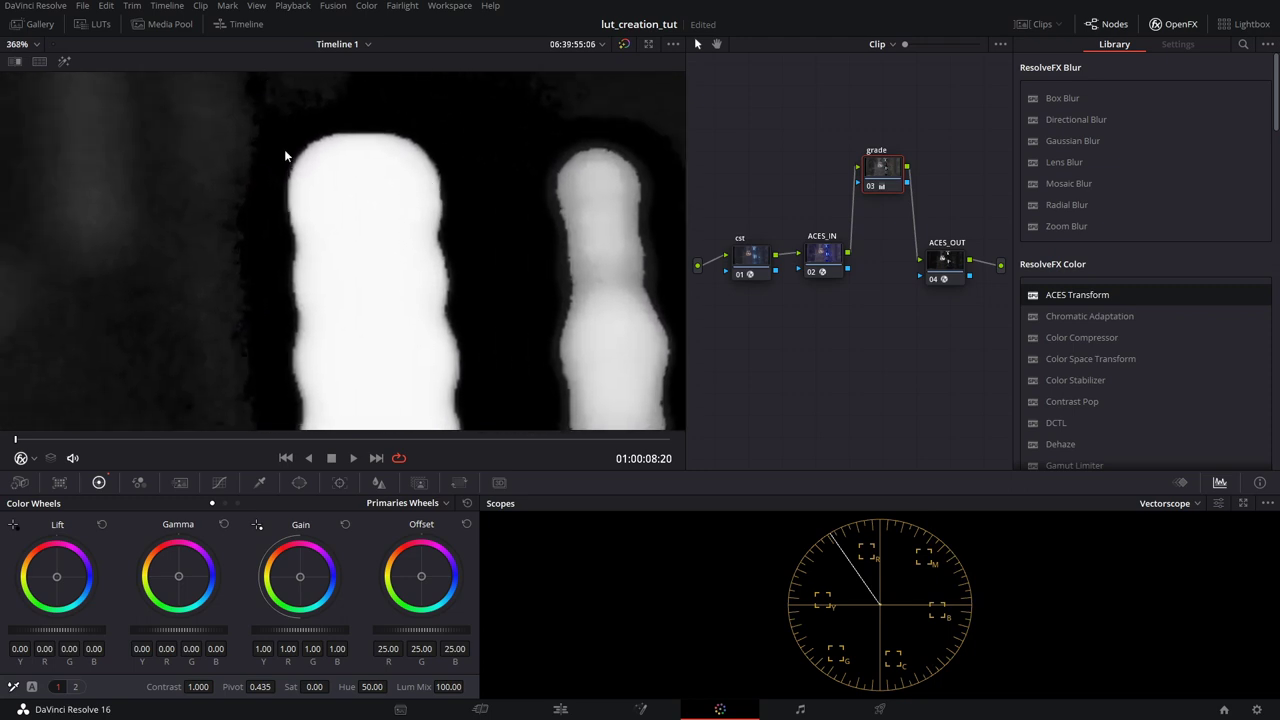
pyautogui.scroll(2, 263, 289)
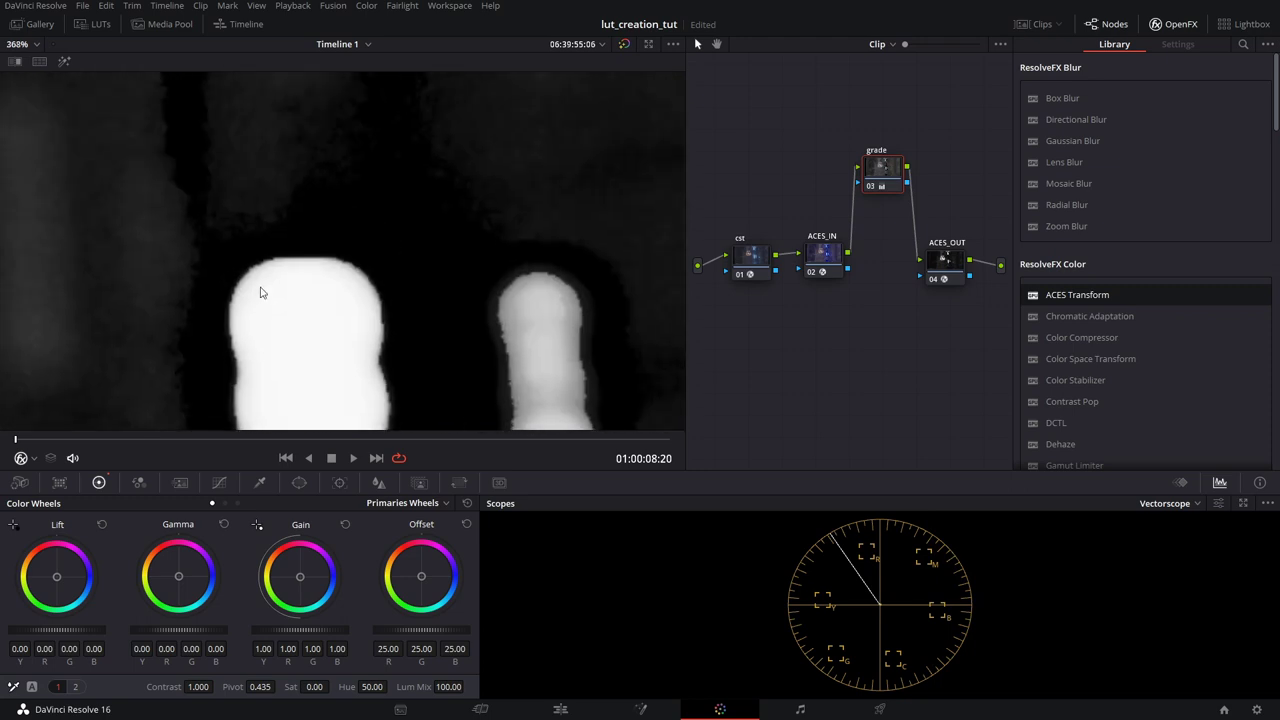
pyautogui.scroll(-3, 337, 169)
pyautogui.scroll(2, 352, 166)
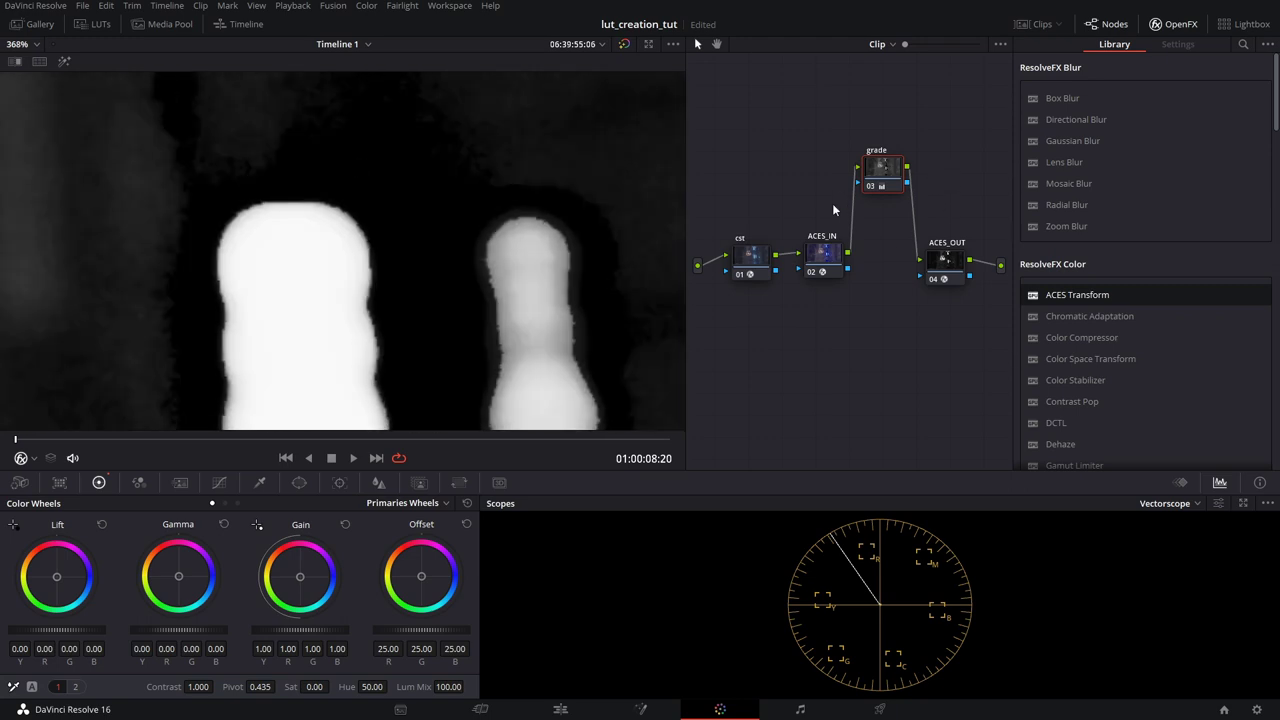
# - Pan around the magnified neon tubes, then return the viewer to 50% zoom
pyautogui.moveTo(425, 187); pyautogui.dragTo(412, 259)
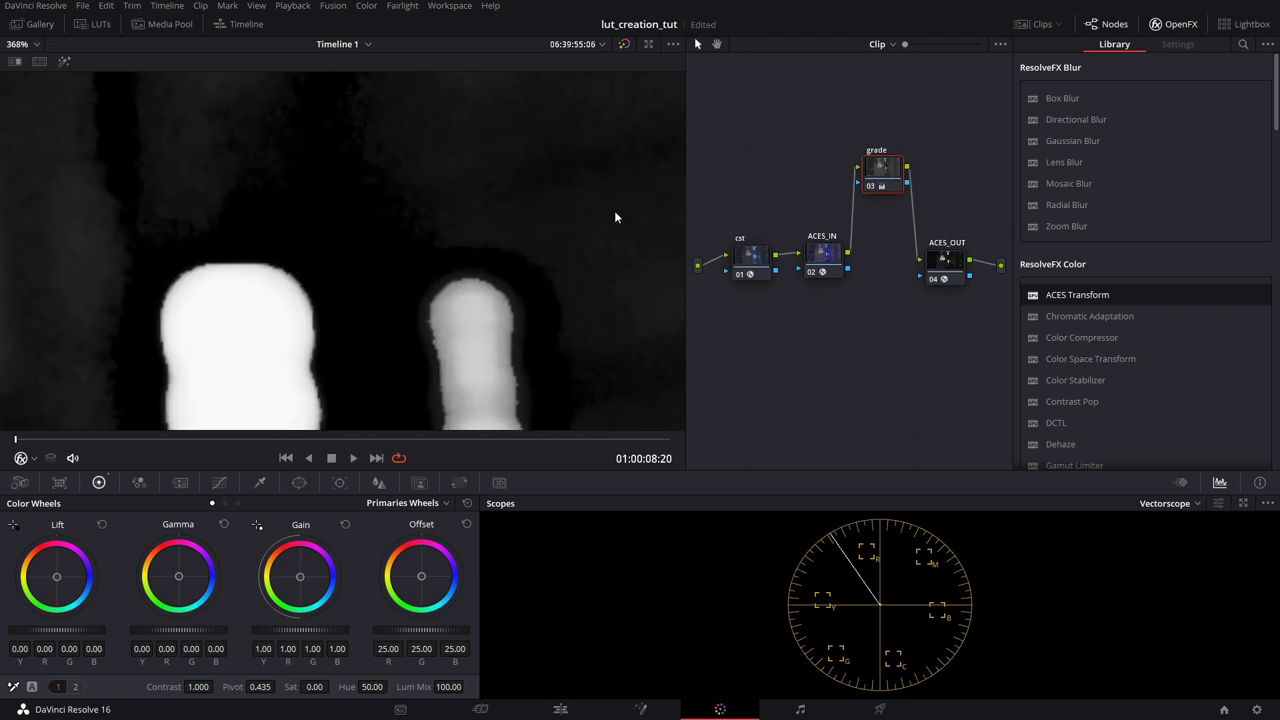
pyautogui.scroll(-3, 347, 276)
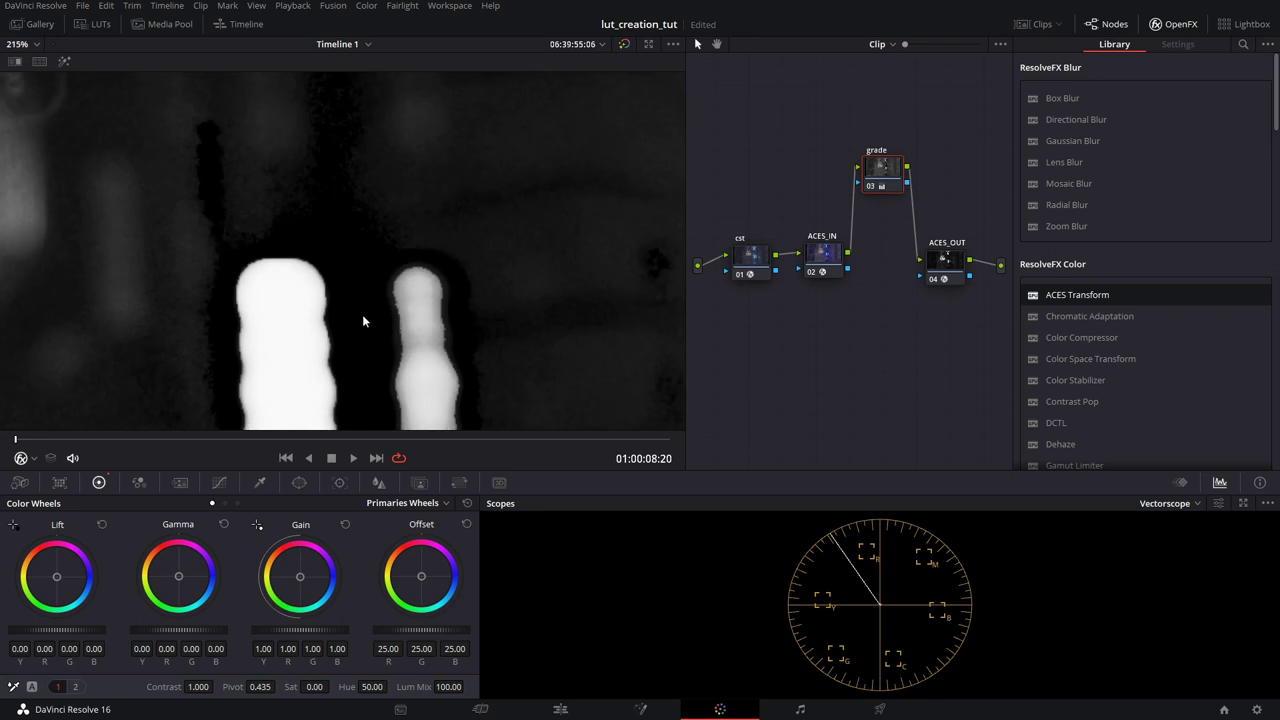
pyautogui.moveTo(362, 314); pyautogui.dragTo(397, 251)
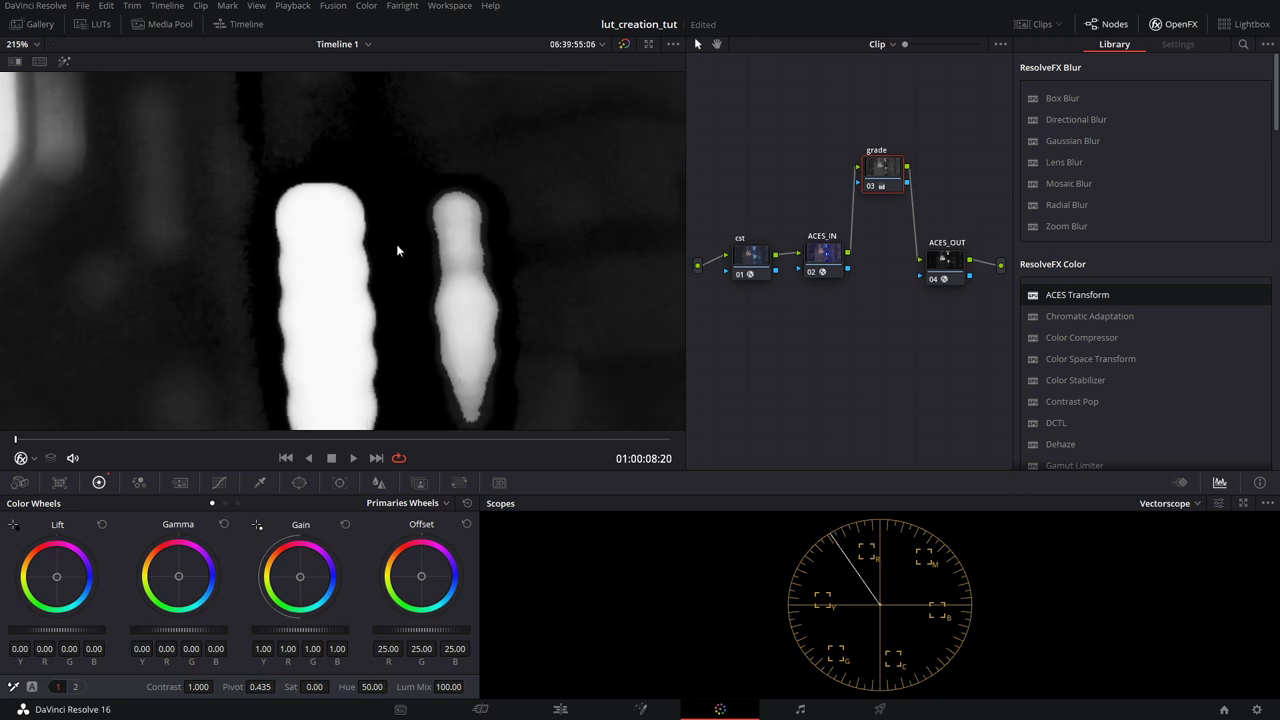
pyautogui.click(37, 45)
pyautogui.click(22, 120)
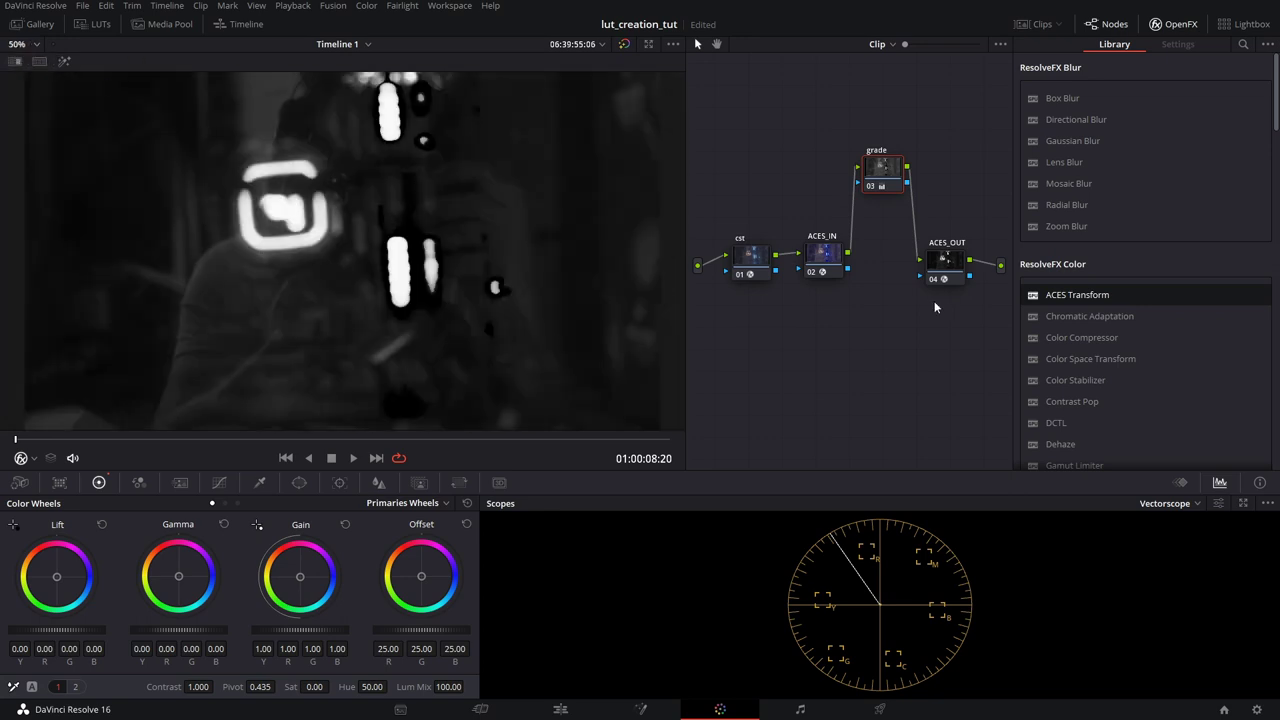
pyautogui.moveTo(880, 173); pyautogui.dragTo(888, 176)
# - Bypass the grade node with Ctrl+D and select the ACES_IN node
pyautogui.rightClick(890, 172)
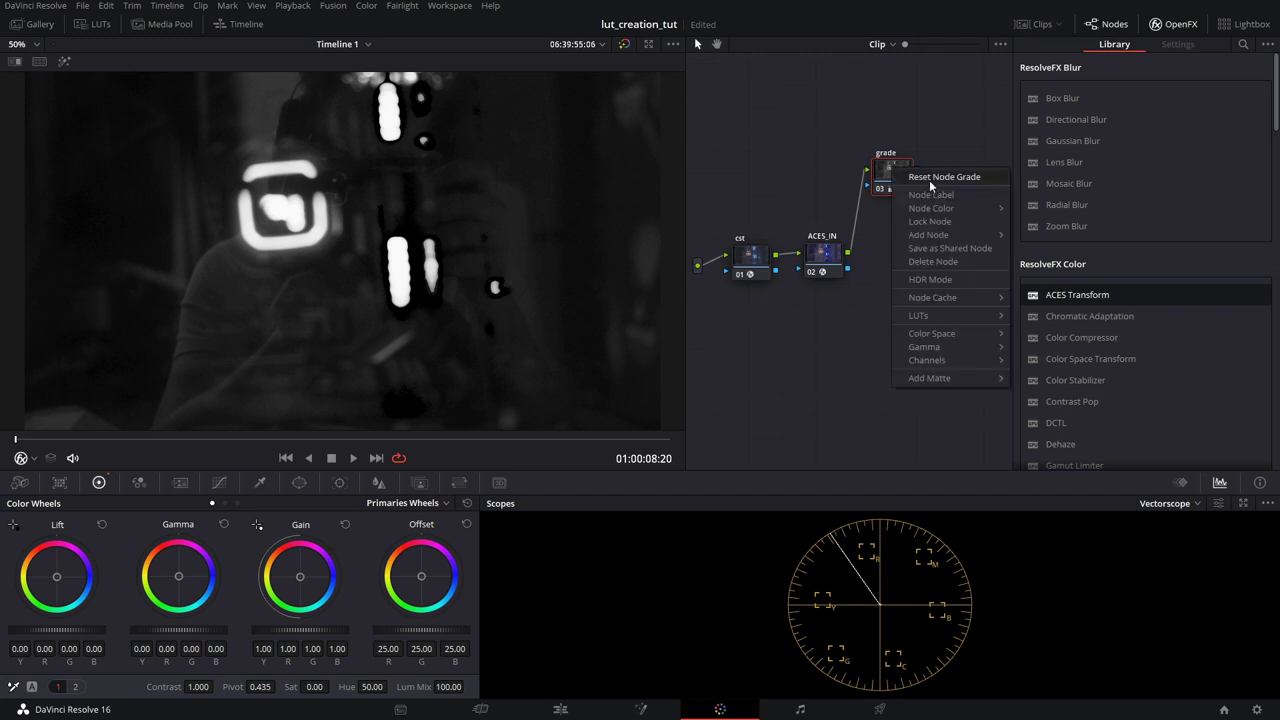
pyautogui.click(884, 170)
pyautogui.hotkey('ctrl', 'd')
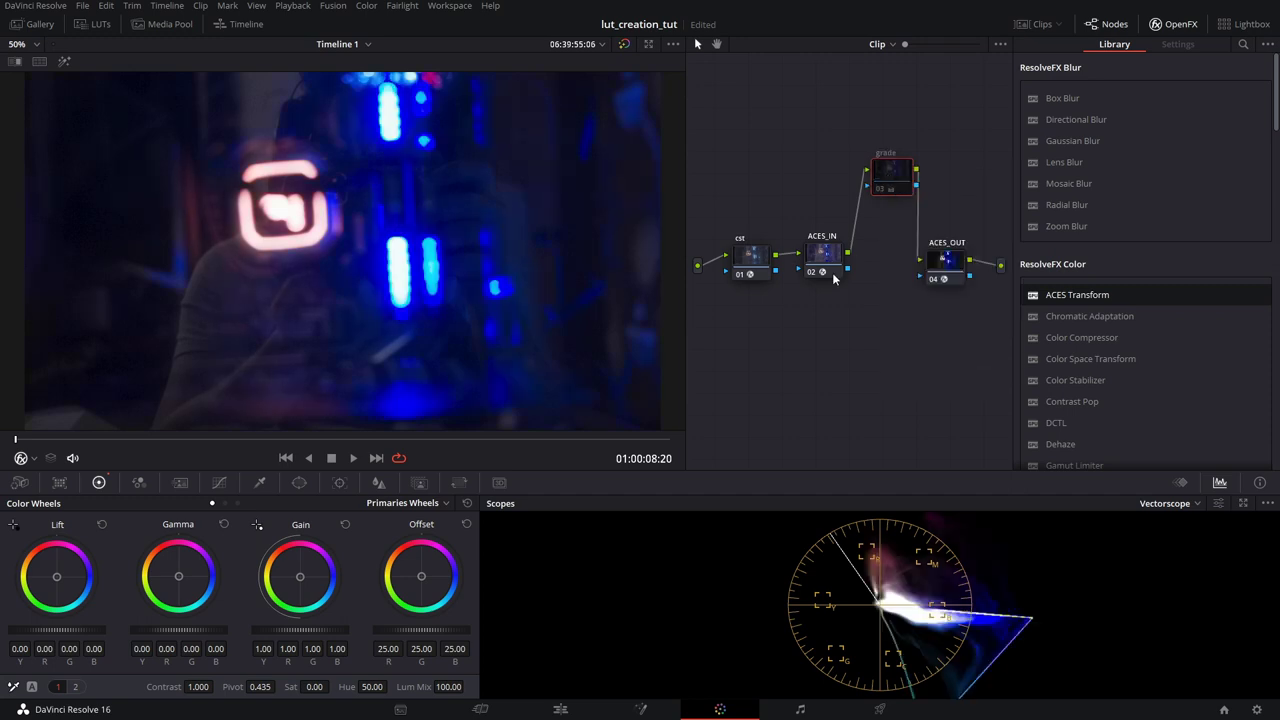
pyautogui.click(830, 262)
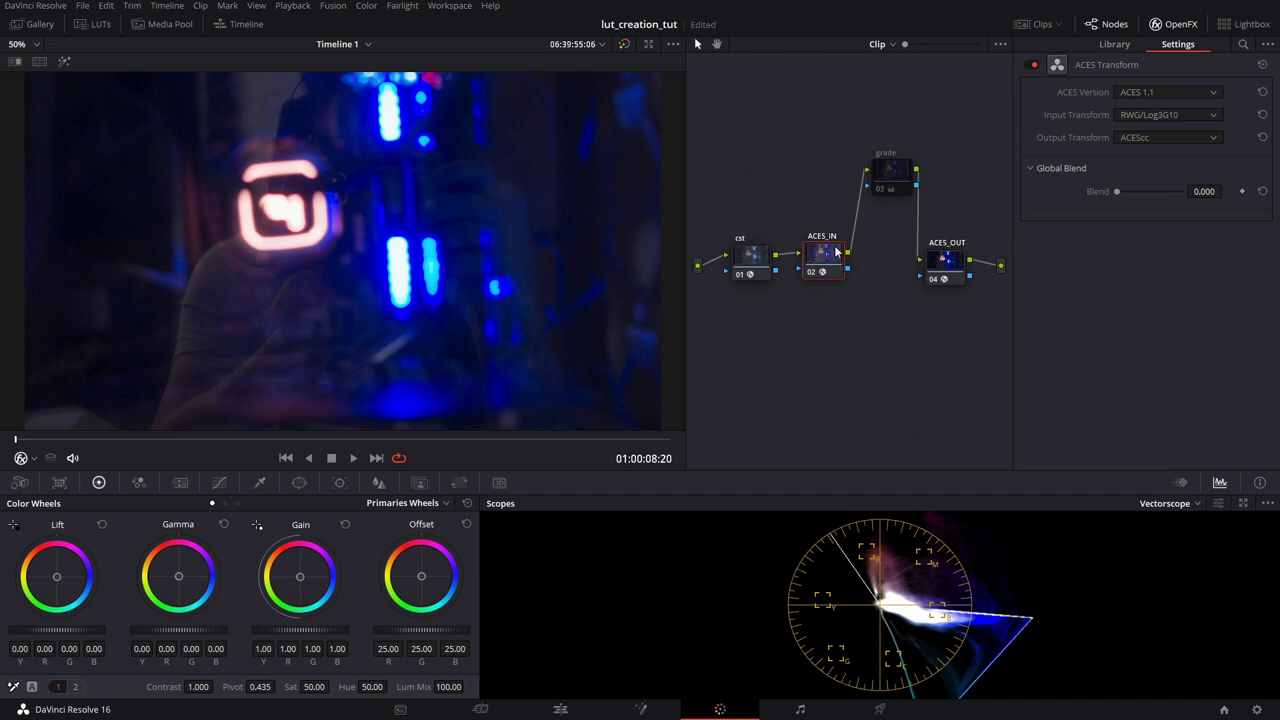
# - Add nodes 05 and 06 feeding the grade, labelled LMT and ACES_CC, and show the LUT library
pyautogui.hotkey('alt', 's')
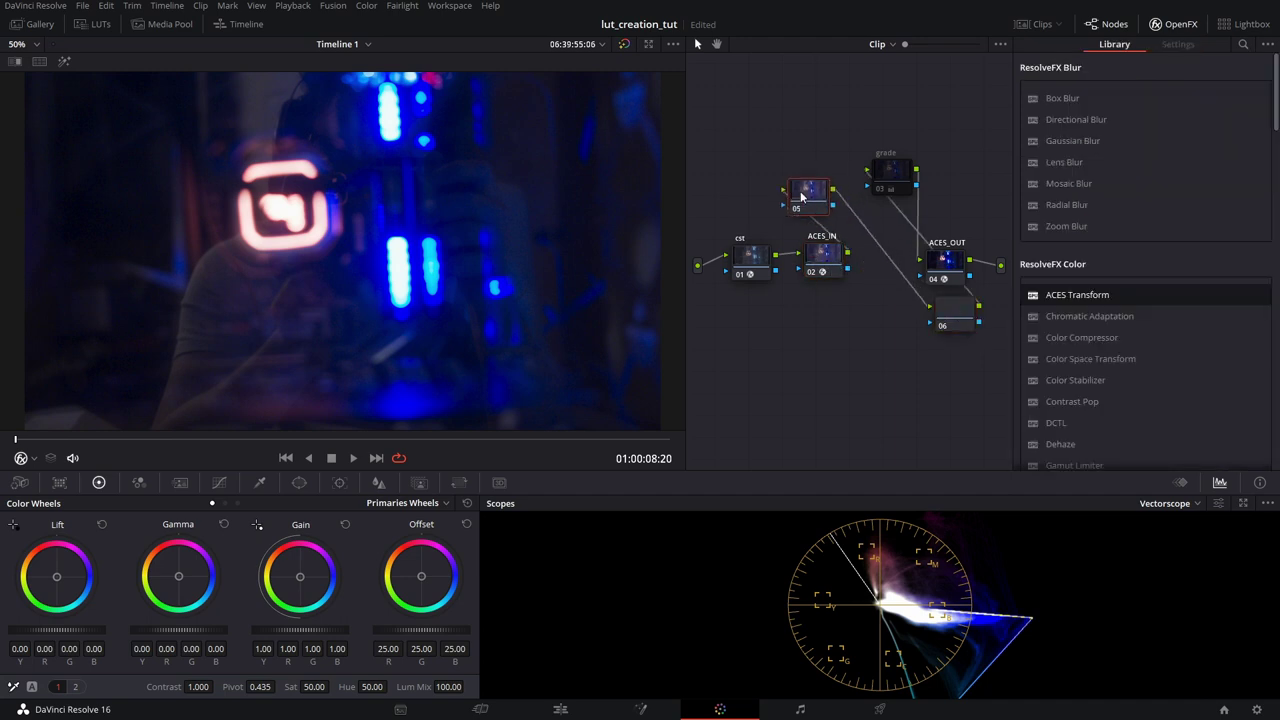
pyautogui.moveTo(957, 313); pyautogui.dragTo(745, 170)
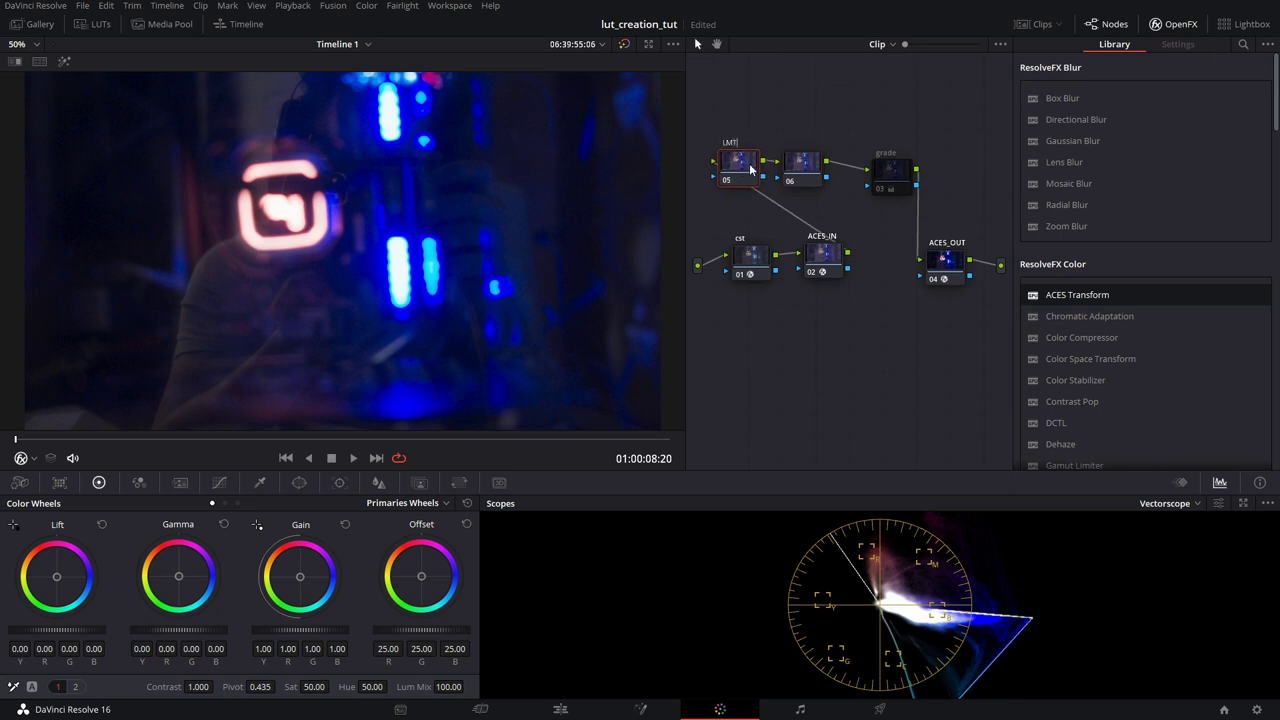
pyautogui.press('Return')
pyautogui.click(806, 175)
pyautogui.write('CES_CC')
pyautogui.click(822, 256)
pyautogui.click(80, 28)
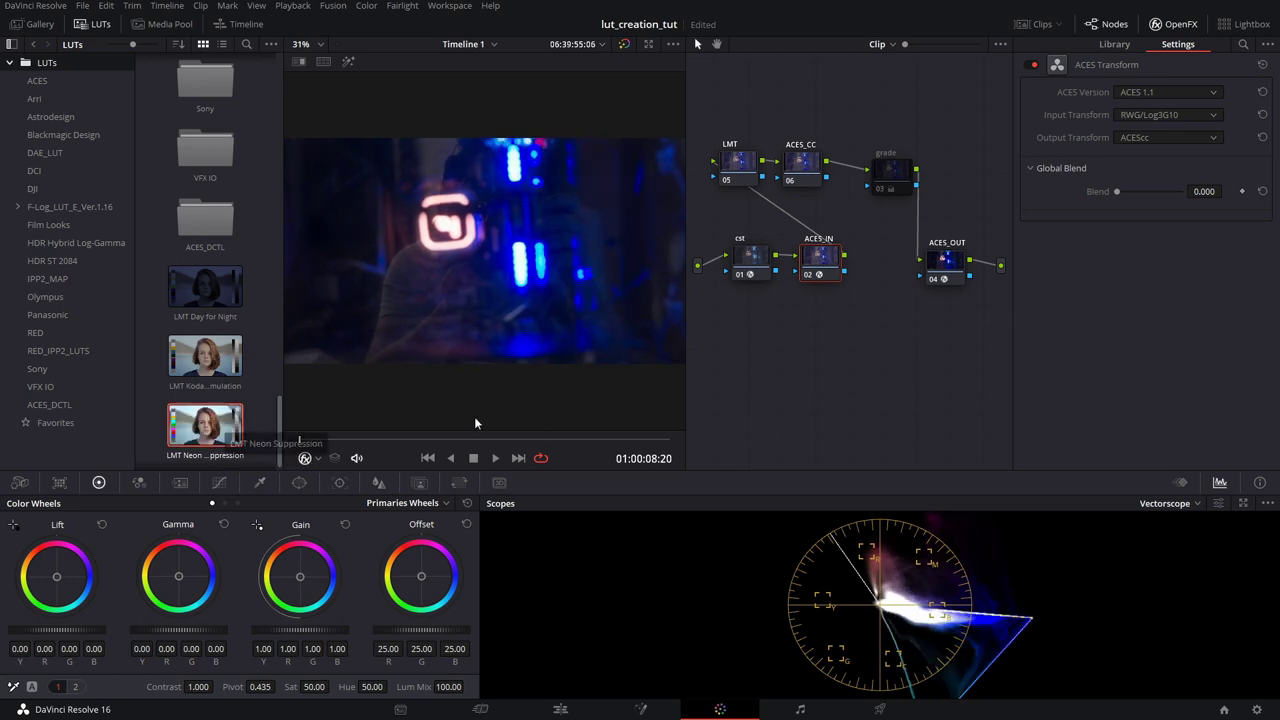
# - Set ACES_IN's output transform to ACES and apply the LMT Neon Suppression LUT to LMT
pyautogui.moveTo(826, 261); pyautogui.dragTo(825, 260)
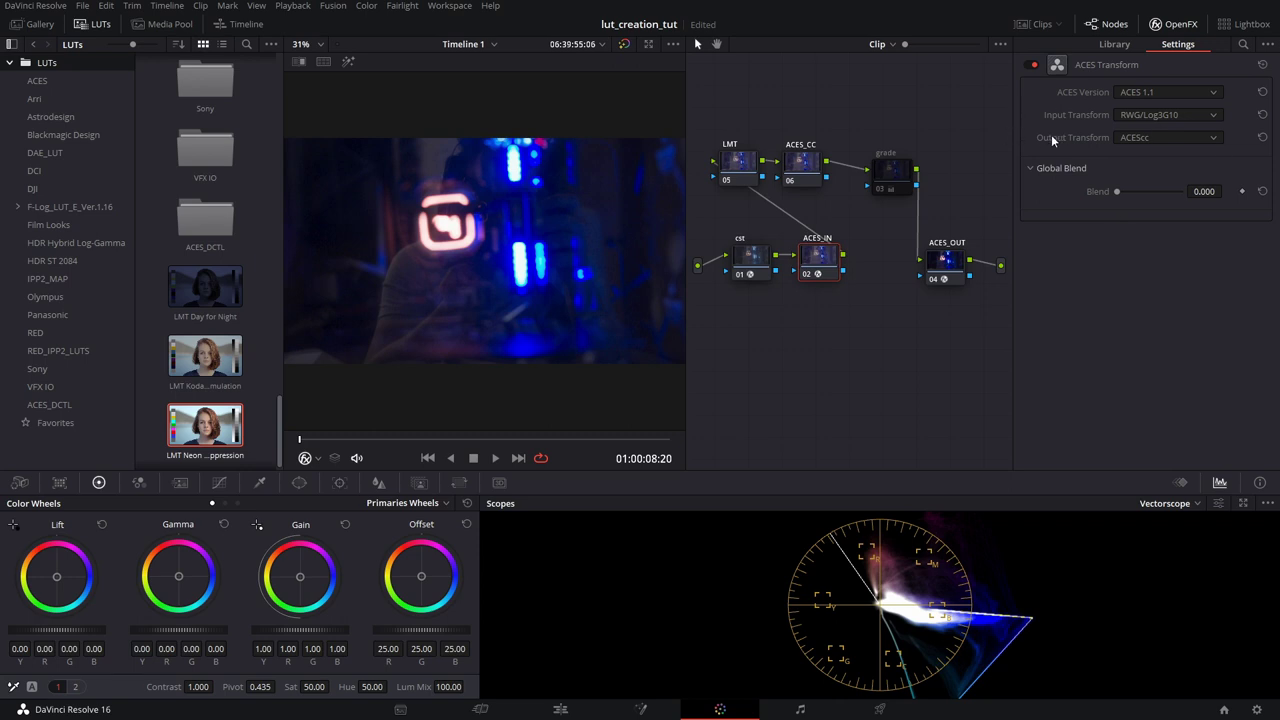
pyautogui.click(1210, 140)
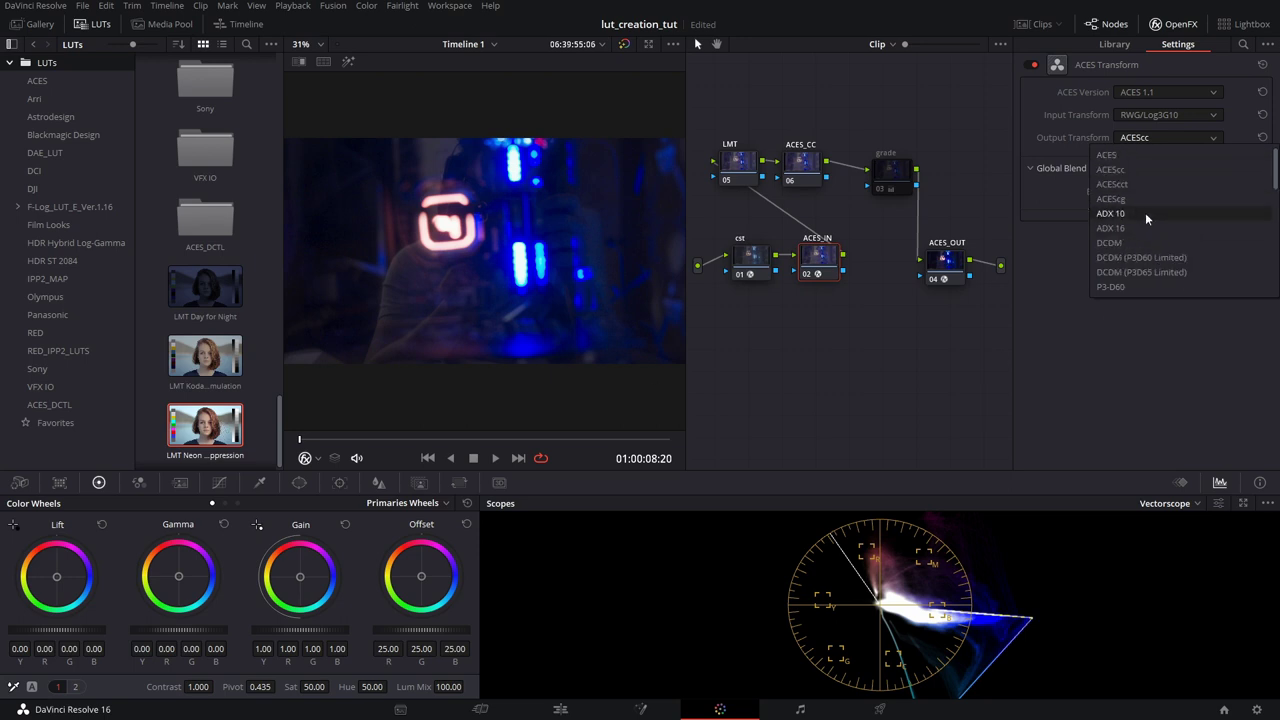
pyautogui.click(1107, 155)
pyautogui.click(724, 165)
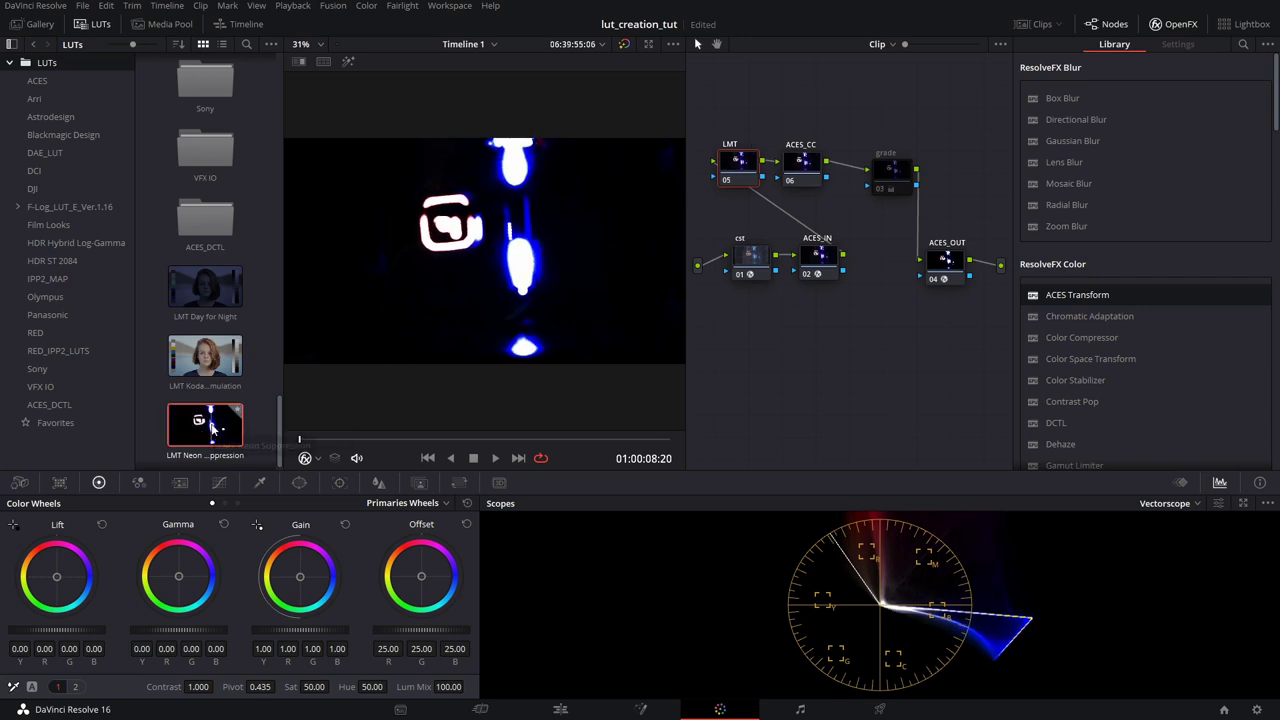
pyautogui.moveTo(208, 416); pyautogui.dragTo(750, 170)
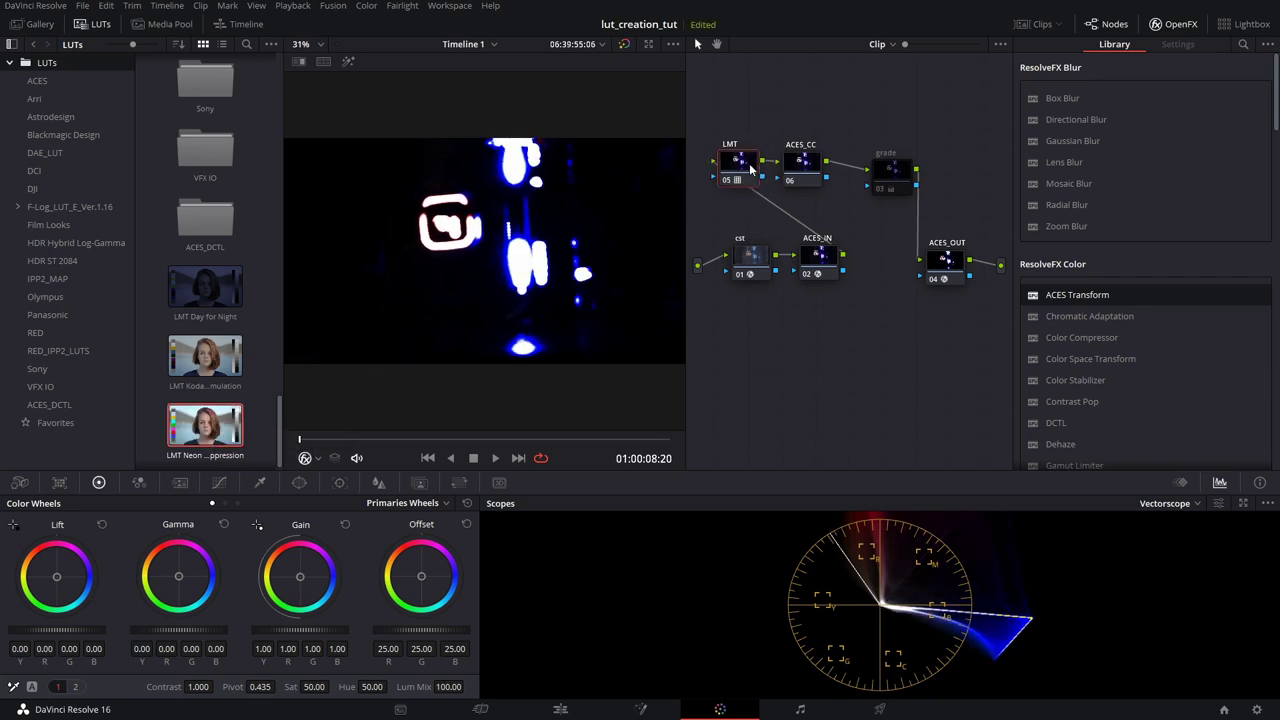
# - Give ACES_CC an ACES Transform outputting ACEScc, then hide the LUT library
pyautogui.click(803, 163)
pyautogui.moveTo(1077, 295); pyautogui.dragTo(803, 165)
pyautogui.click(1141, 140)
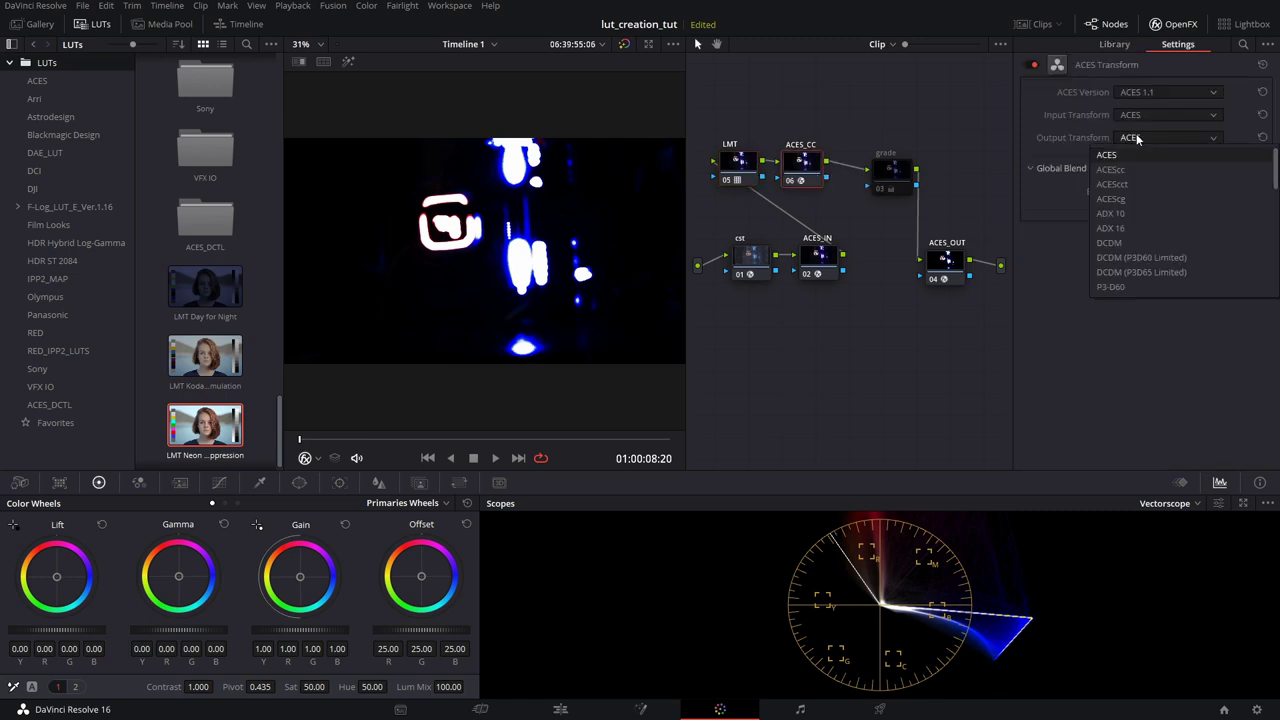
pyautogui.click(1125, 152)
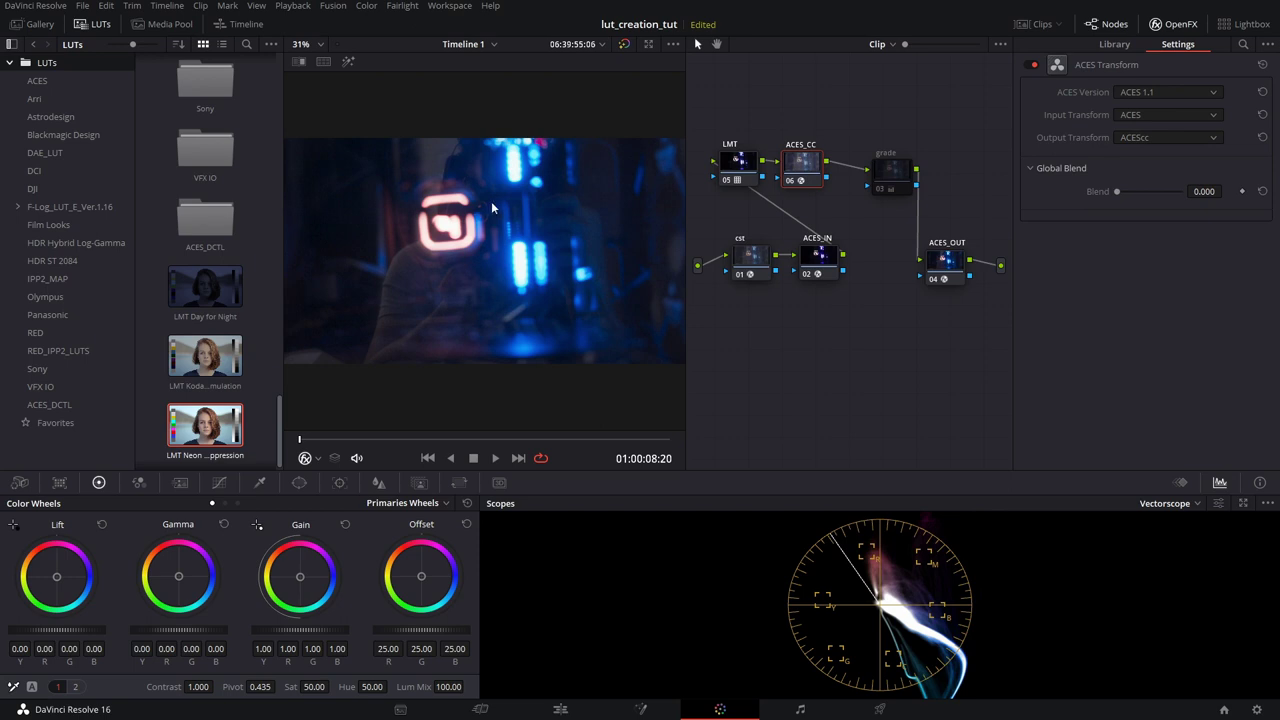
pyautogui.click(102, 27)
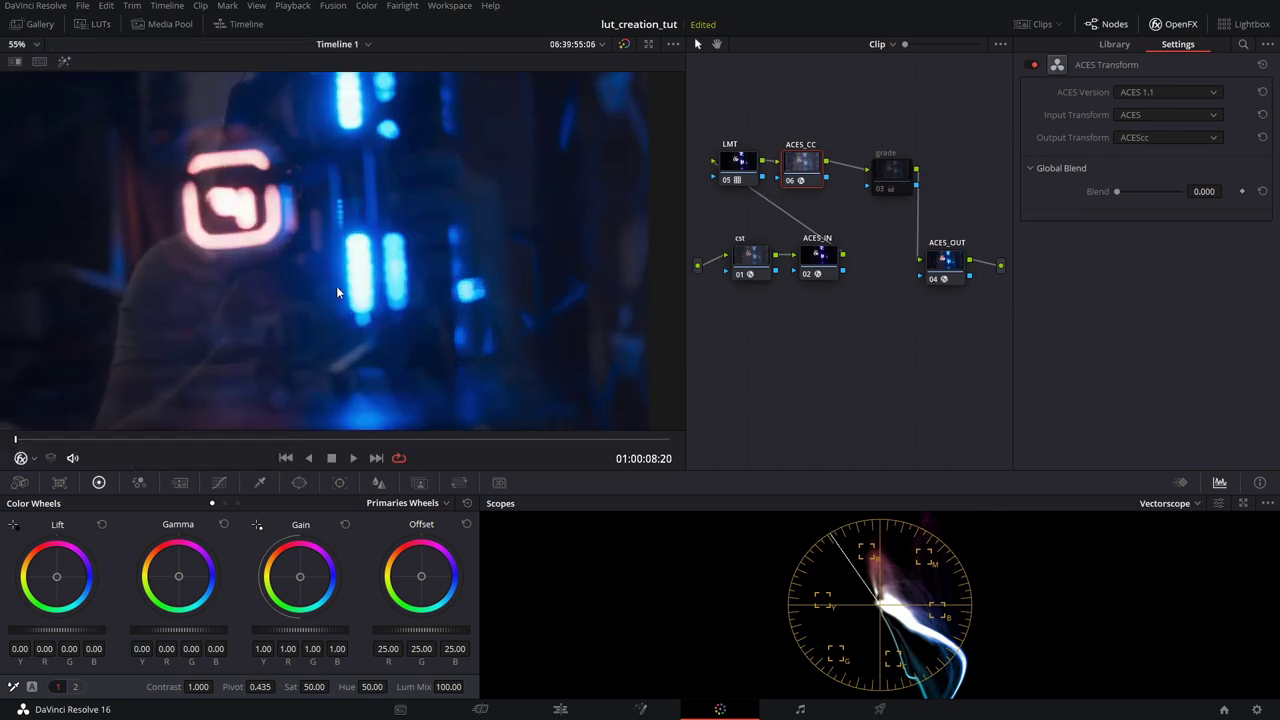
pyautogui.click(894, 178)
pyautogui.moveTo(895, 180)
pyautogui.mouseDown()
pyautogui.moveTo(892, 130)
pyautogui.moveTo(890, 165)
pyautogui.mouseUp()
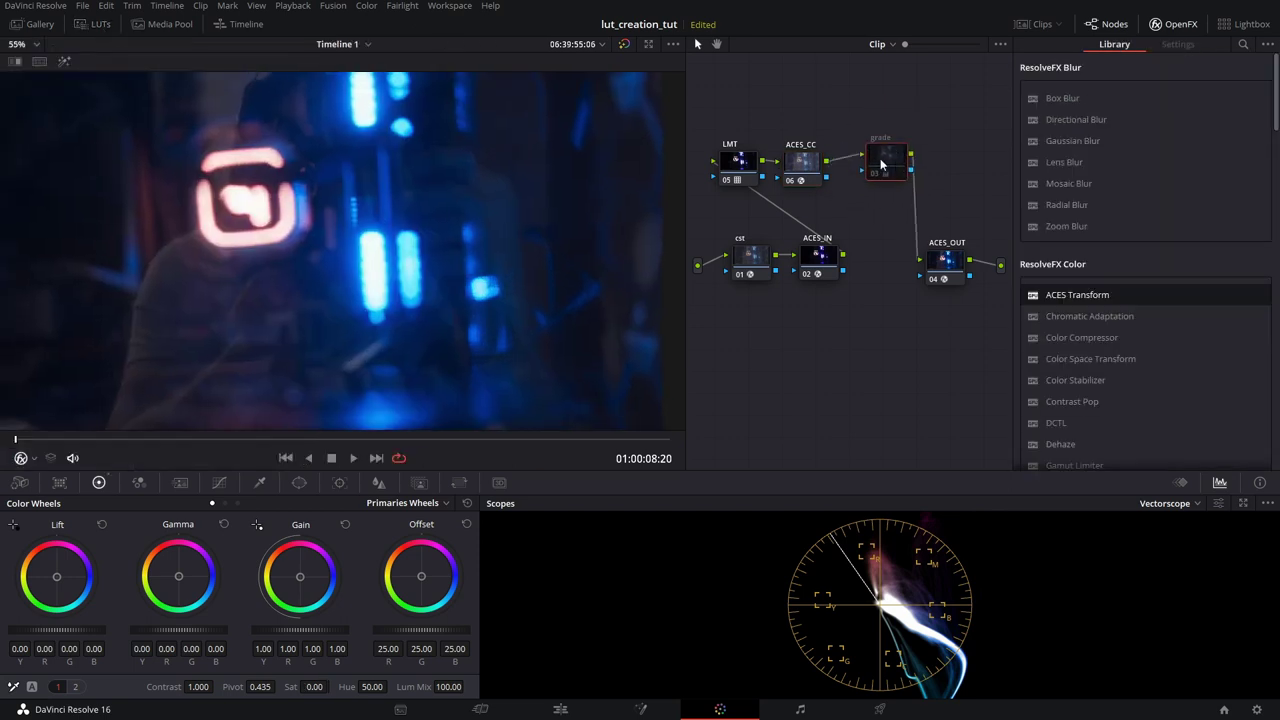
# - Zoom the greyscale view to 168% and pan across the neon light bars
pyautogui.scroll(6, 413, 313)
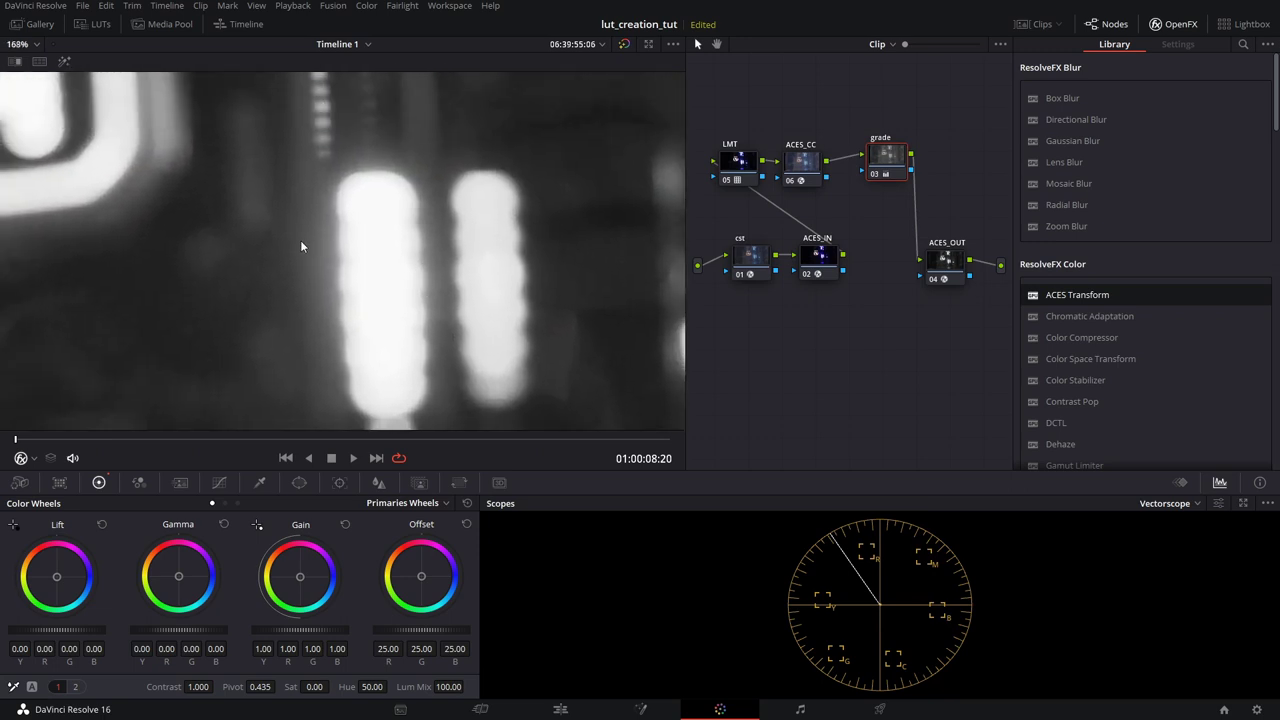
pyautogui.moveTo(294, 252); pyautogui.dragTo(453, 218)
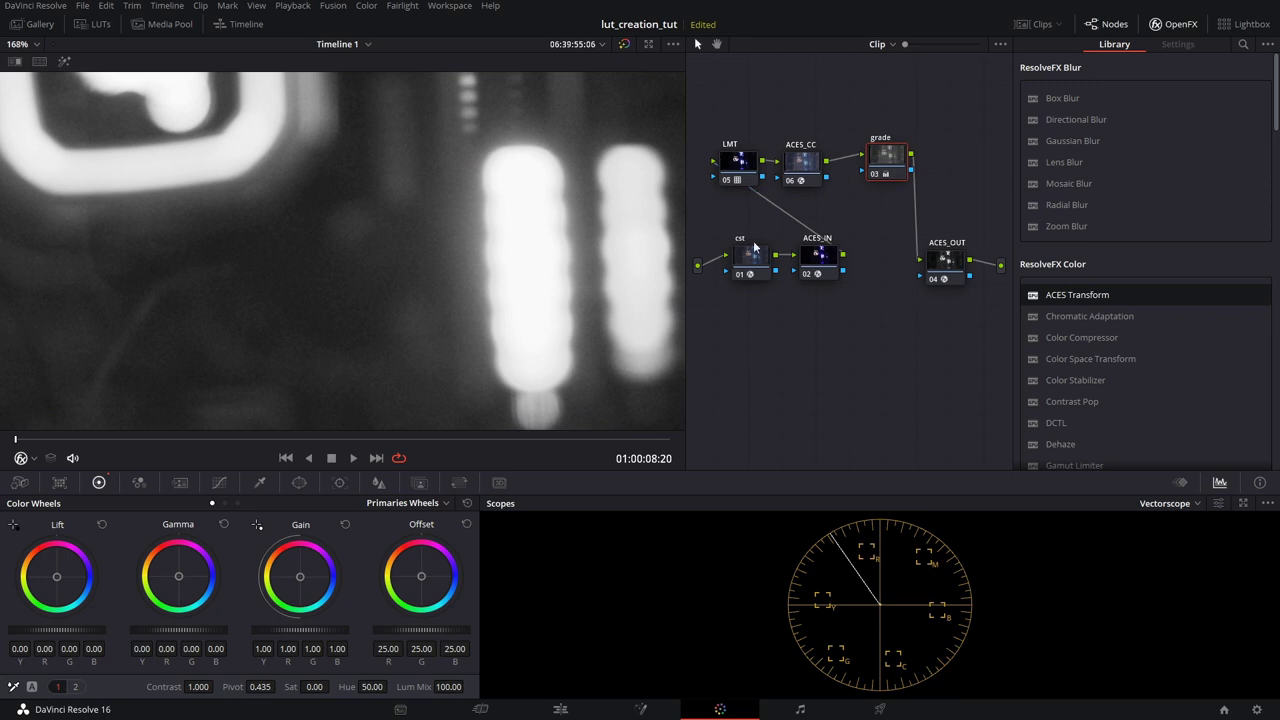
pyautogui.moveTo(660, 262); pyautogui.dragTo(366, 318)
pyautogui.moveTo(583, 206); pyautogui.dragTo(332, 96)
pyautogui.moveTo(437, 301); pyautogui.dragTo(445, 135)
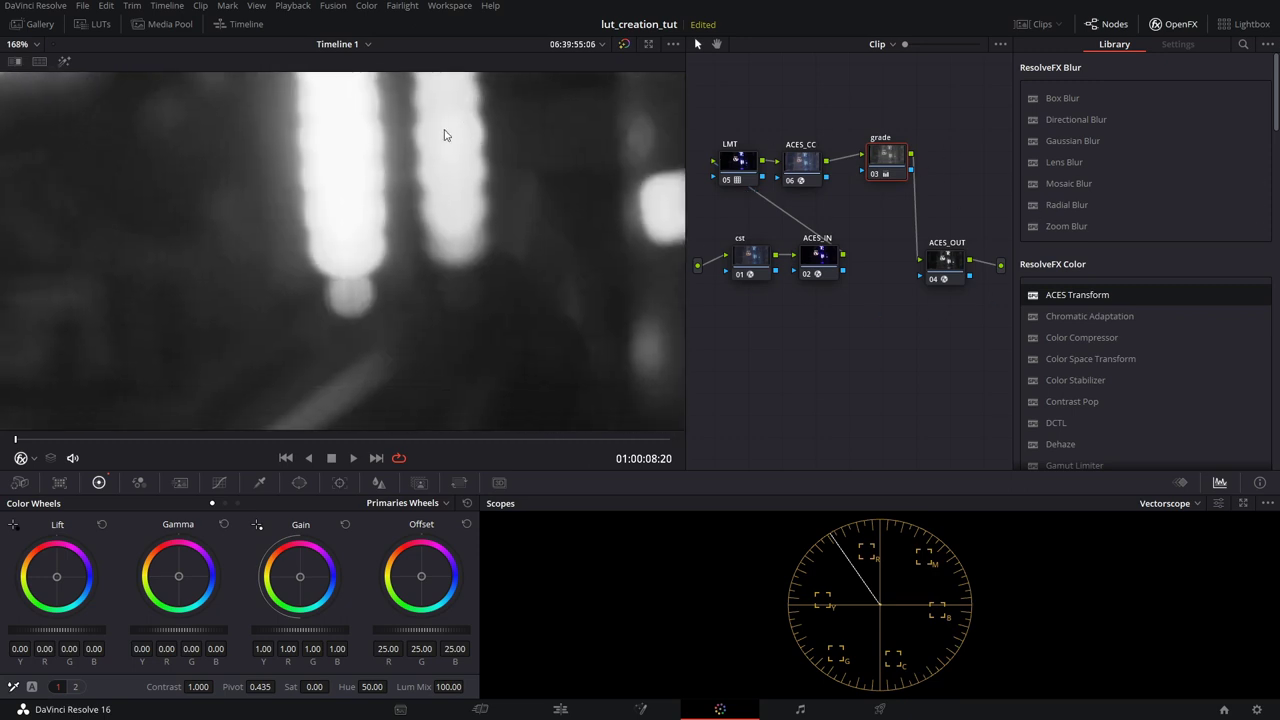
pyautogui.moveTo(448, 204); pyautogui.dragTo(324, 137)
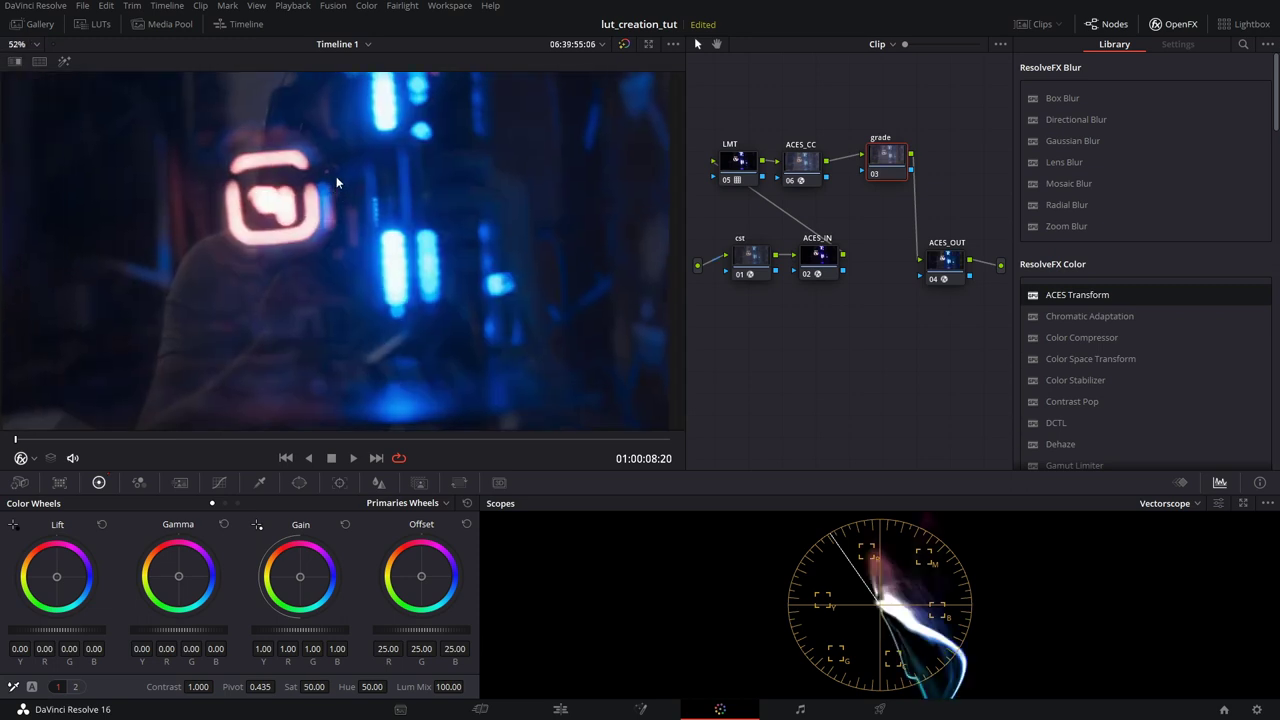
pyautogui.scroll(-5, 336, 176)
pyautogui.scroll(1, 328, 197)
# - Bypass the LMT node, then toggle the whole grade to compare the neon suppression
pyautogui.click(760, 183)
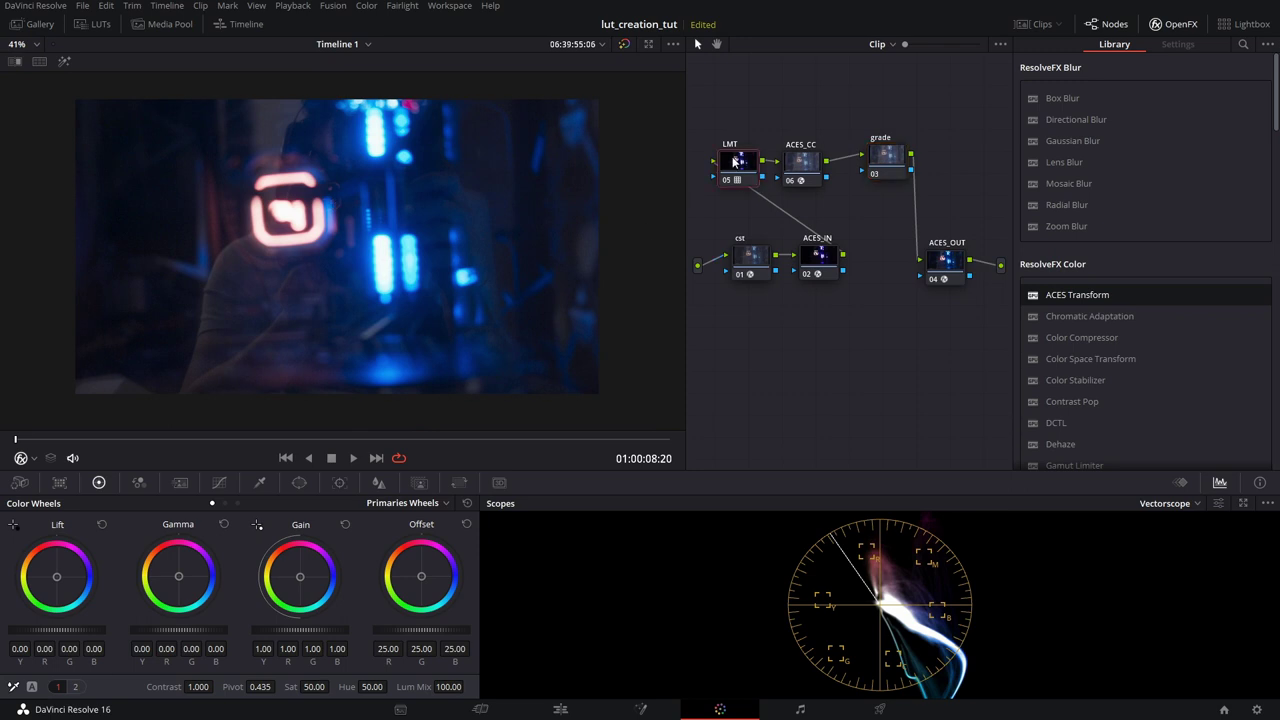
pyautogui.hotkey('ctrl', 'd')
pyautogui.hotkey('ctrl', 'd')
pyautogui.hotkey('ctrl', 'd')
pyautogui.hotkey('ctrl', 'd')
pyautogui.hotkey('ctrl', 'd')
pyautogui.hotkey('ctrl', 'd')
pyautogui.hotkey('ctrl', 'd')
pyautogui.hotkey('ctrl', 'd')
pyautogui.hotkey('ctrl', 'd')
pyautogui.hotkey('ctrl', 'd')
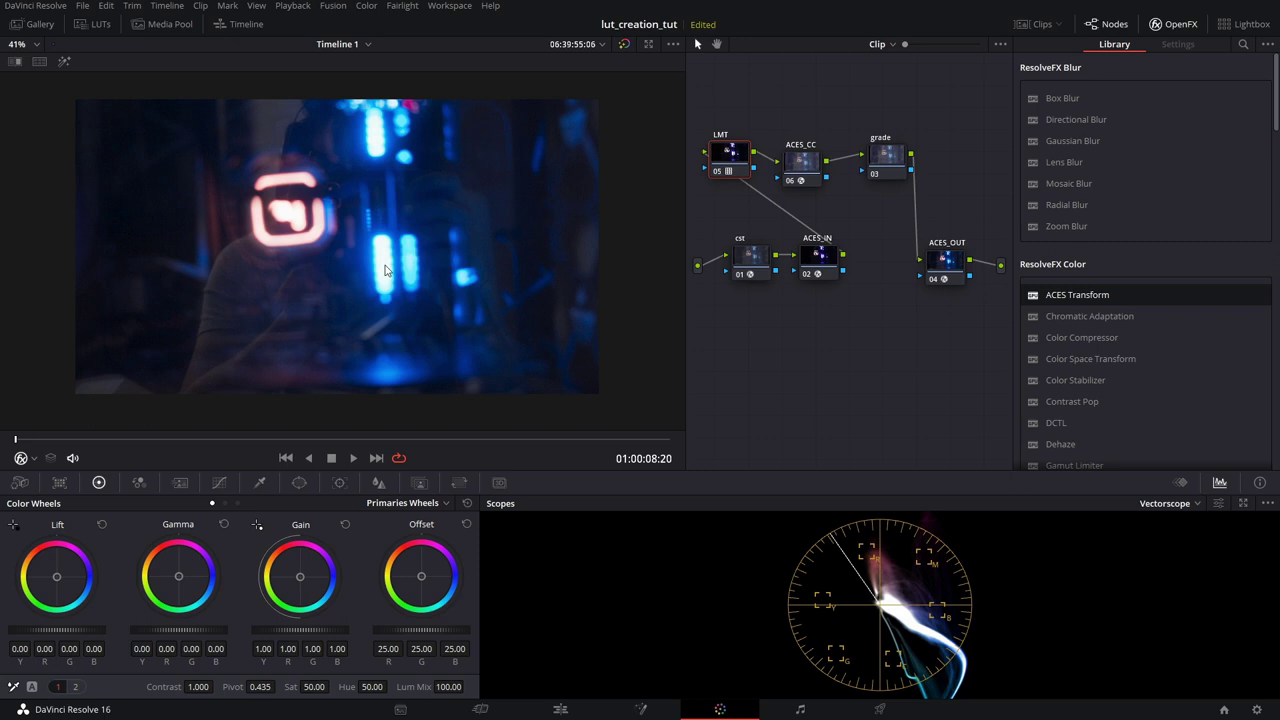
pyautogui.hotkey('ctrl', 'd')
pyautogui.hotkey('ctrl', 'd')
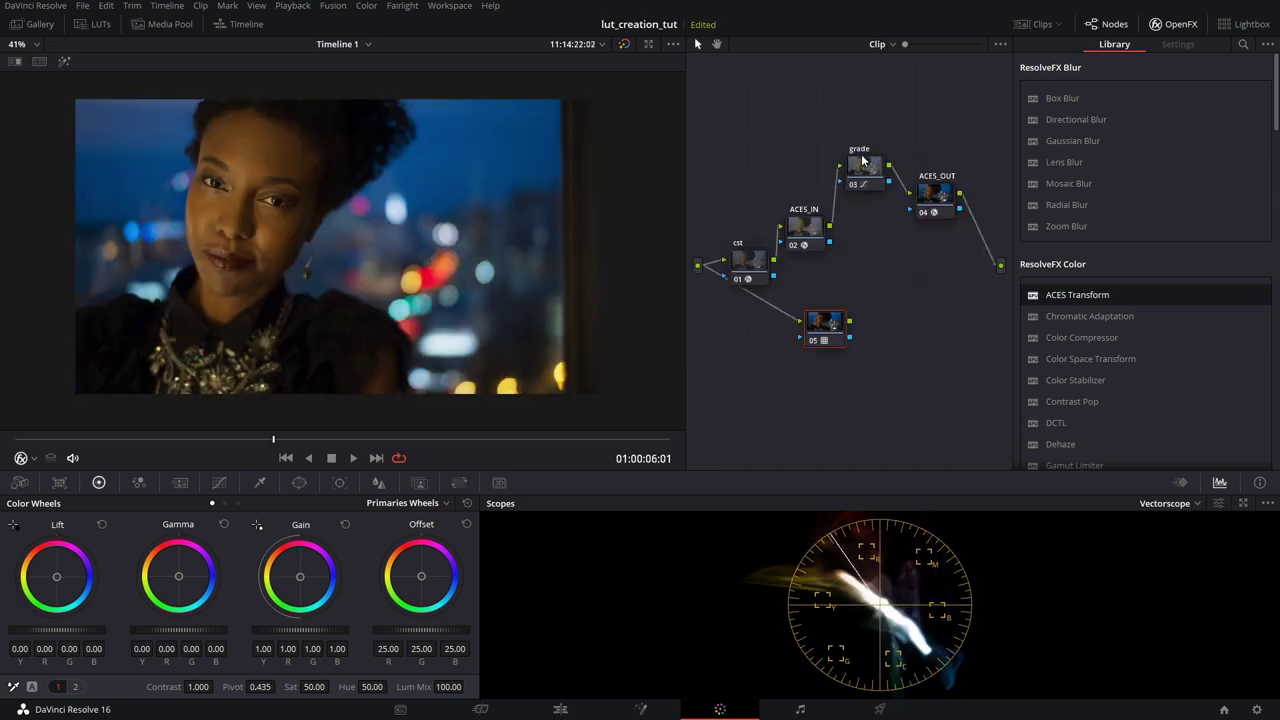
# - Select the neon clip's grade node and show the strip of clip thumbnails
pyautogui.click(862, 177)
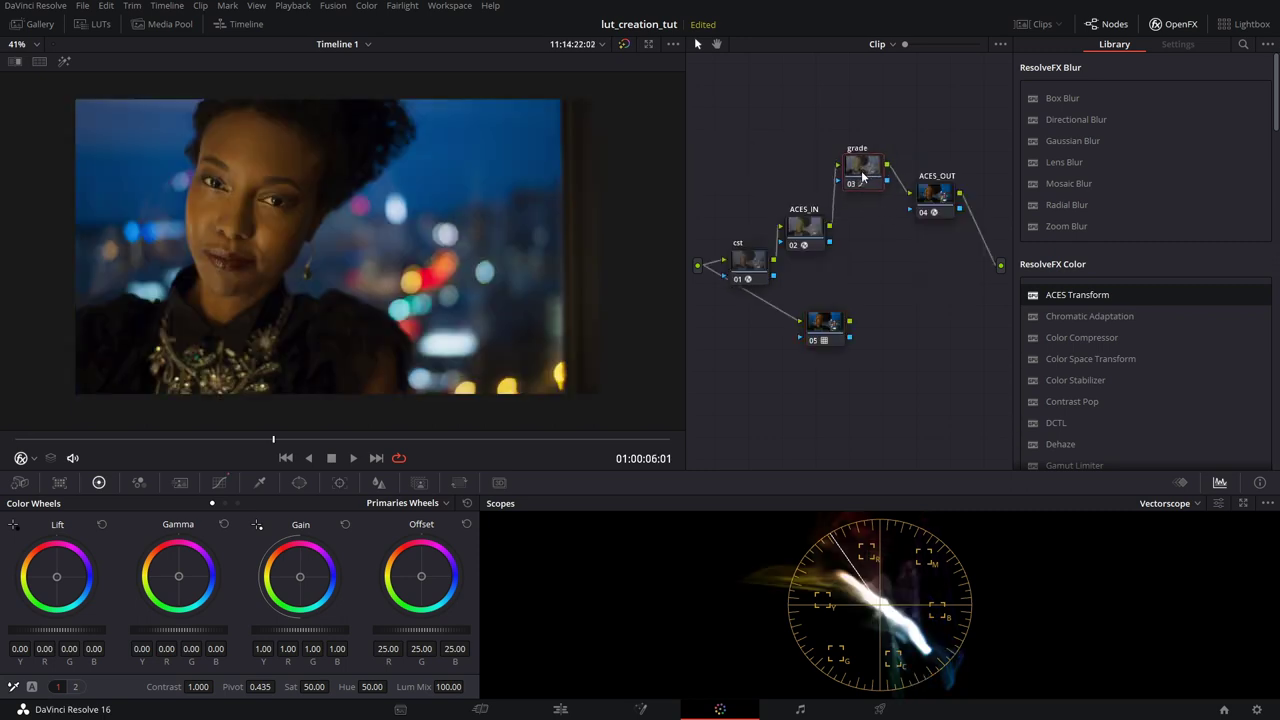
pyautogui.moveTo(862, 177); pyautogui.dragTo(867, 183)
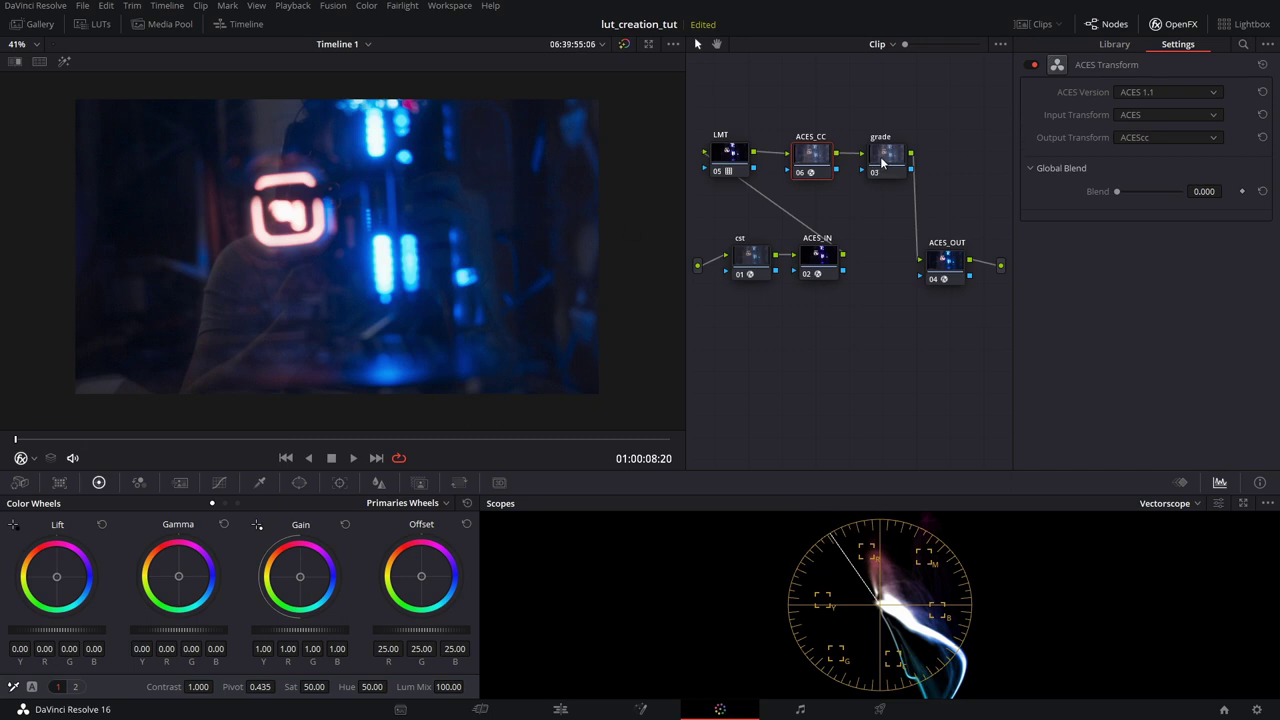
pyautogui.click(882, 163)
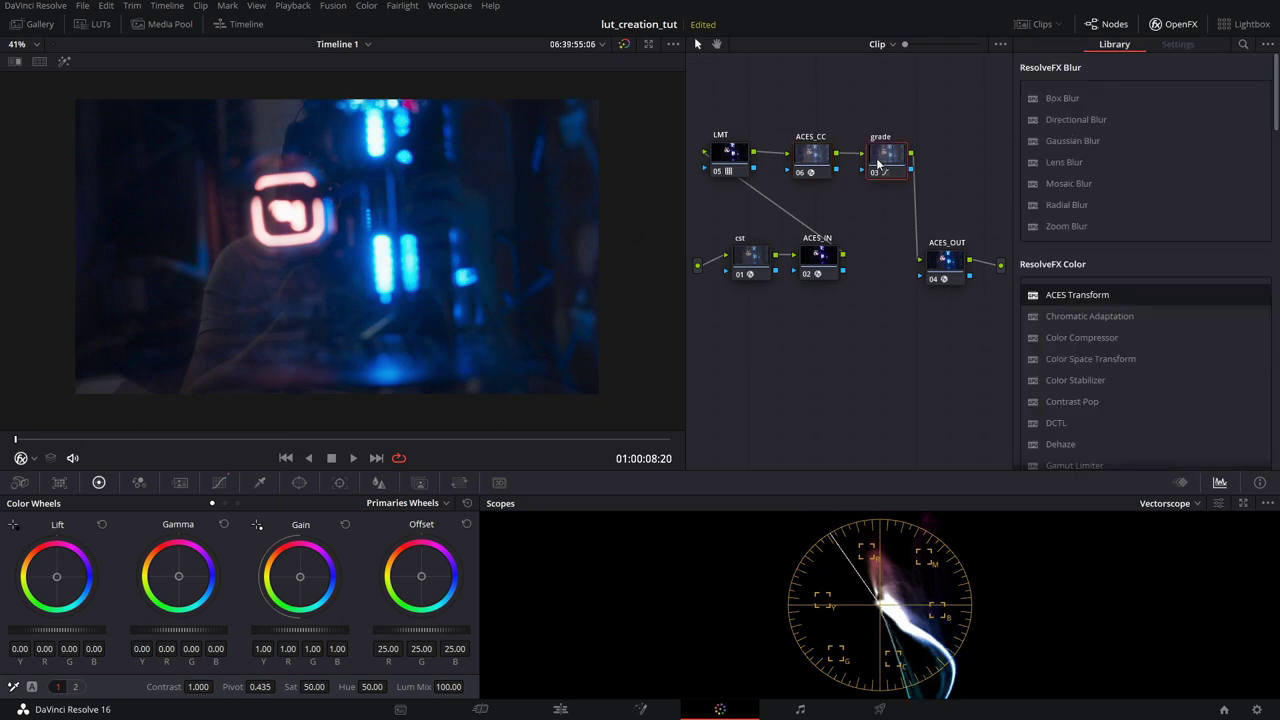
pyautogui.moveTo(457, 205); pyautogui.dragTo(410, 216)
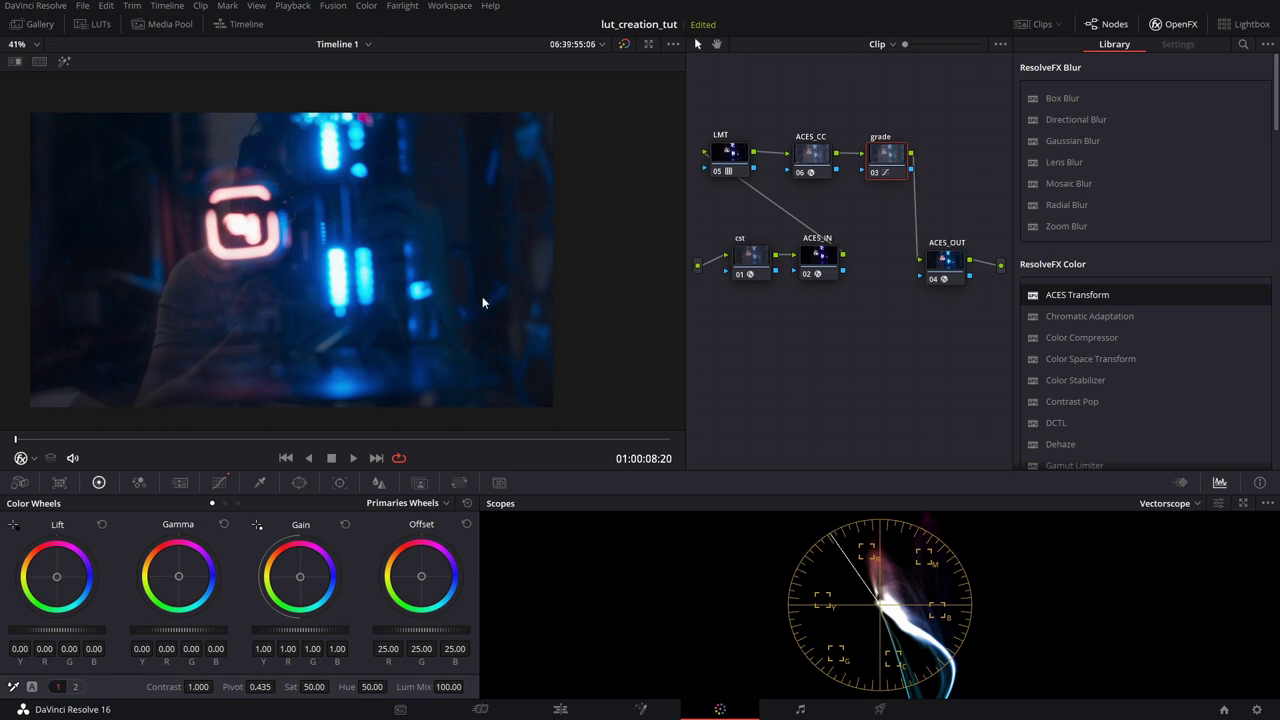
pyautogui.click(1036, 23)
# - Generate a 33-point 3D LUT from clip 03 and save it as sample_ACES_lut_neon_sup
pyautogui.rightClick(234, 422)
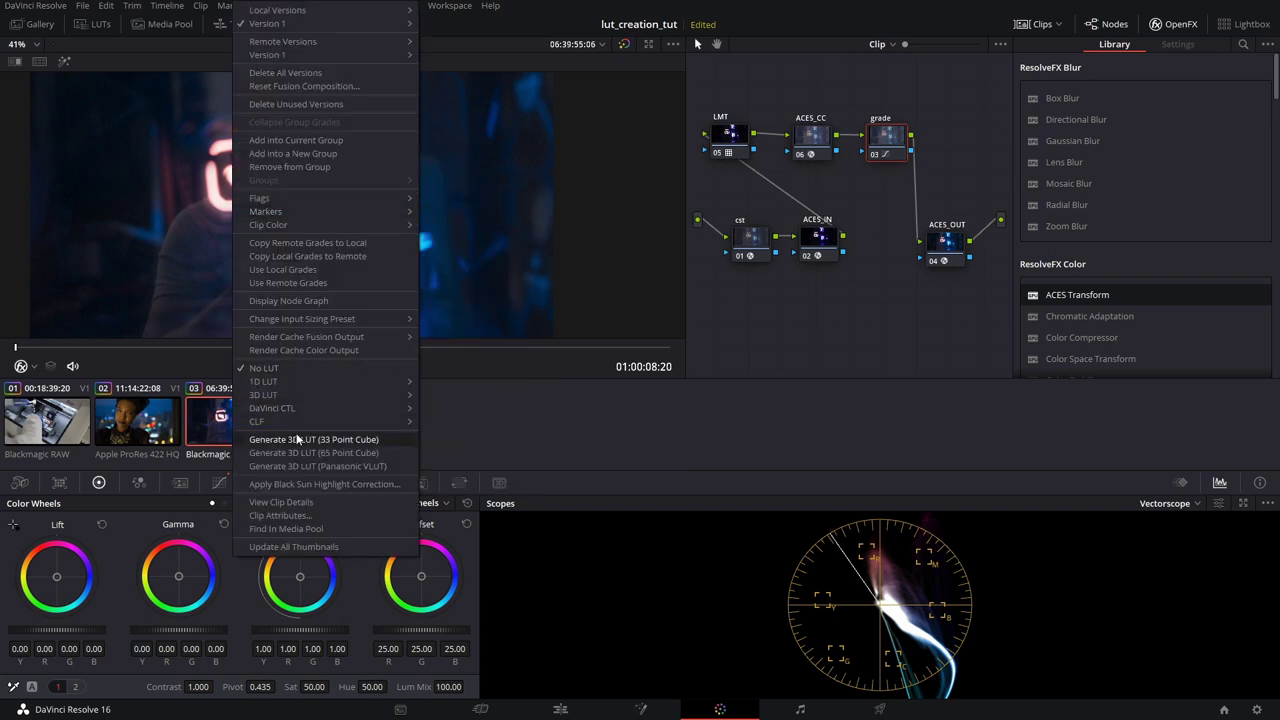
pyautogui.click(353, 441)
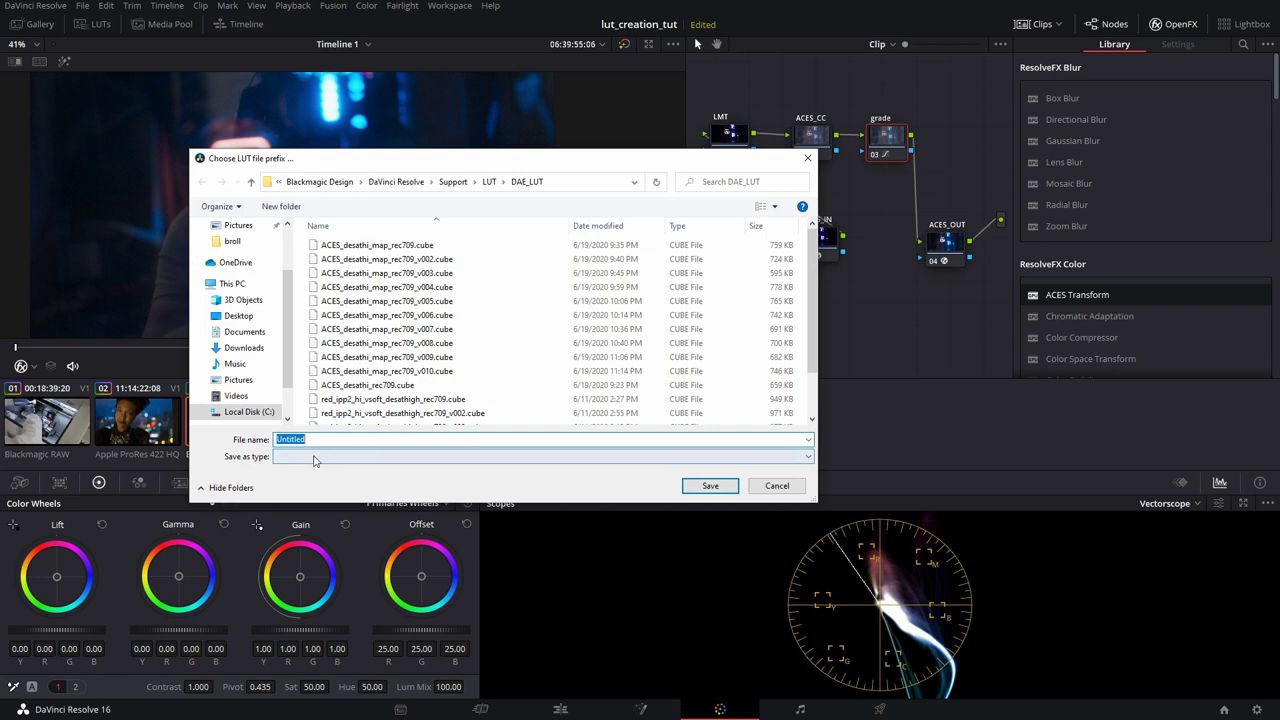
pyautogui.click(378, 417)
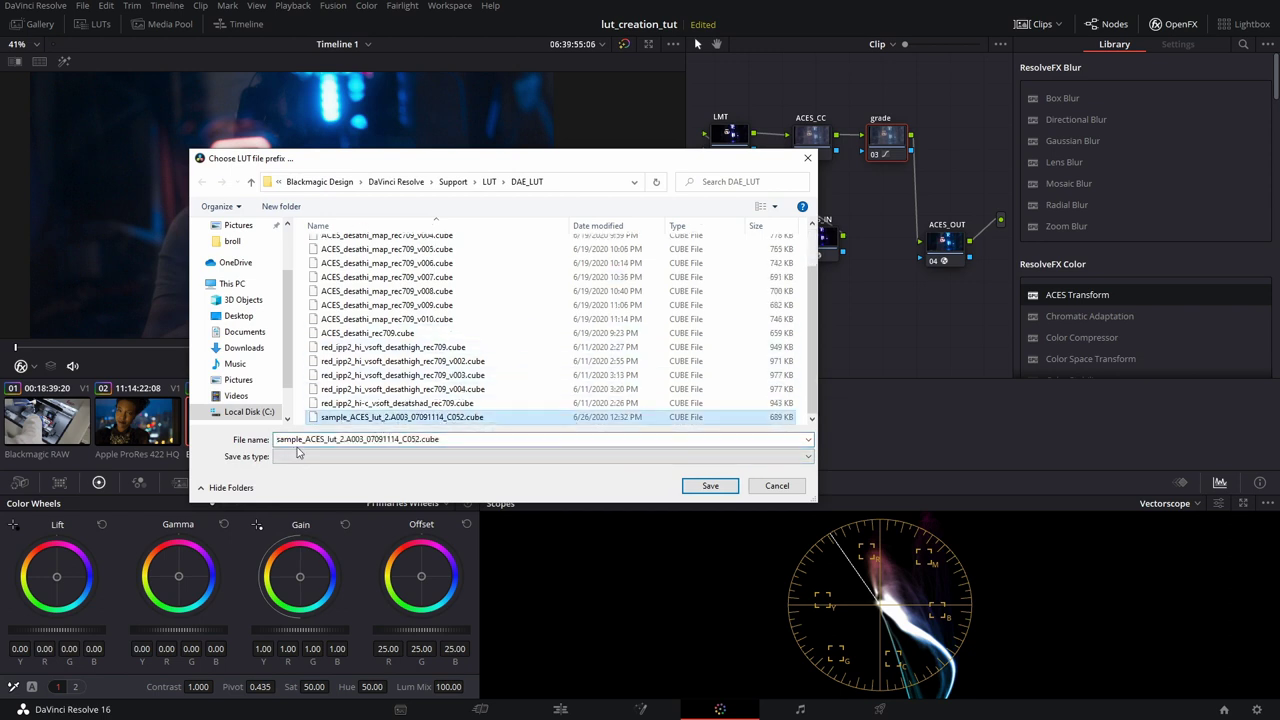
pyautogui.doubleClick(336, 440)
pyautogui.click(336, 440)
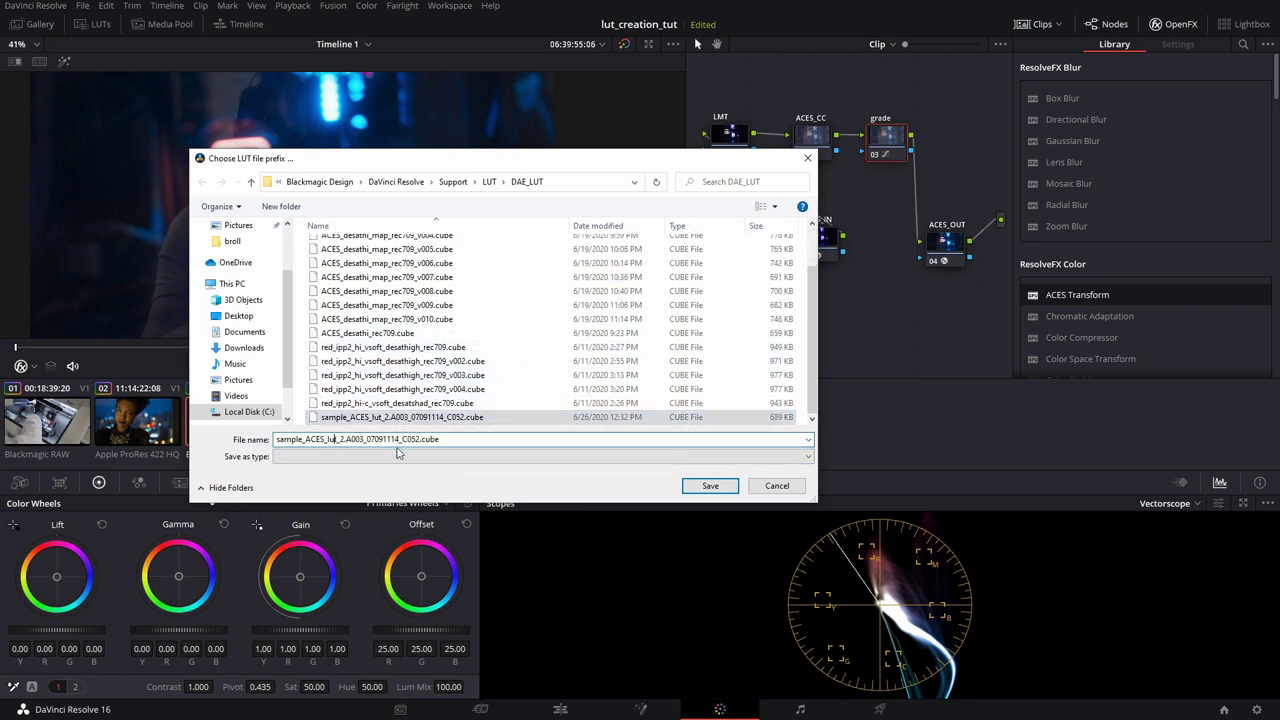
pyautogui.moveTo(447, 439); pyautogui.dragTo(348, 441)
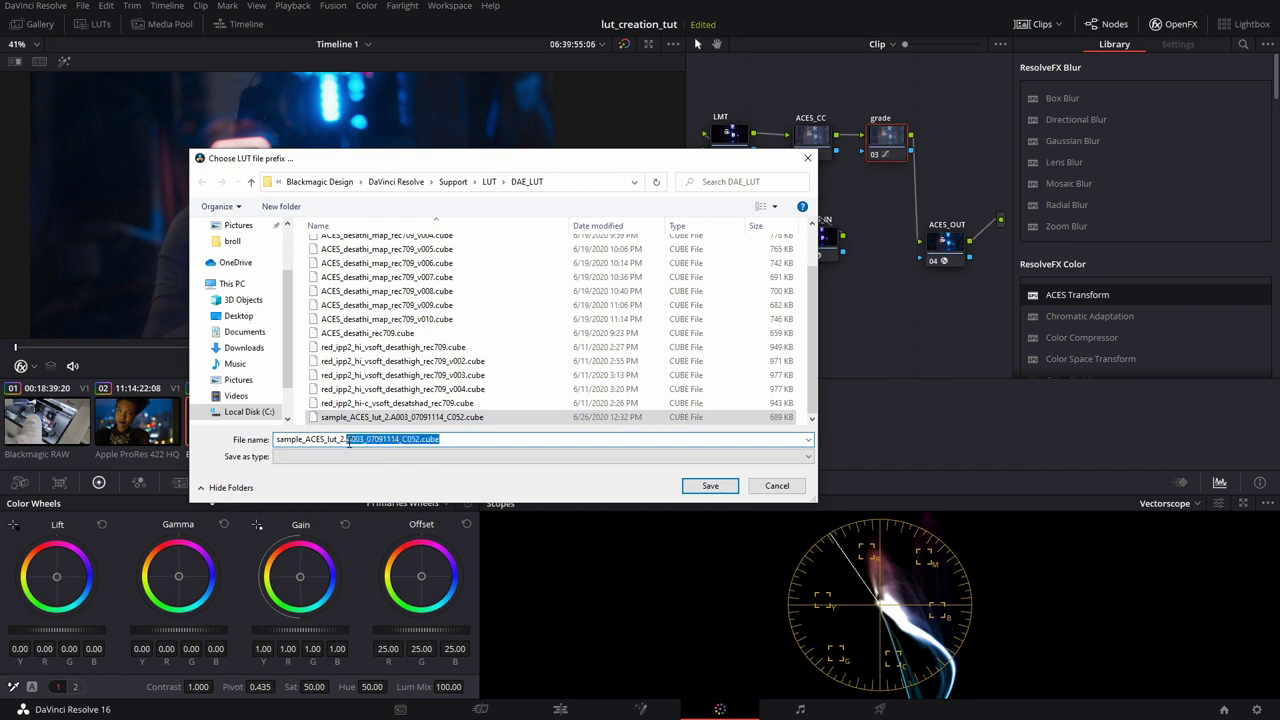
pyautogui.press('BackSpace')
pyautogui.press('BackSpace')
pyautogui.press('BackSpace')
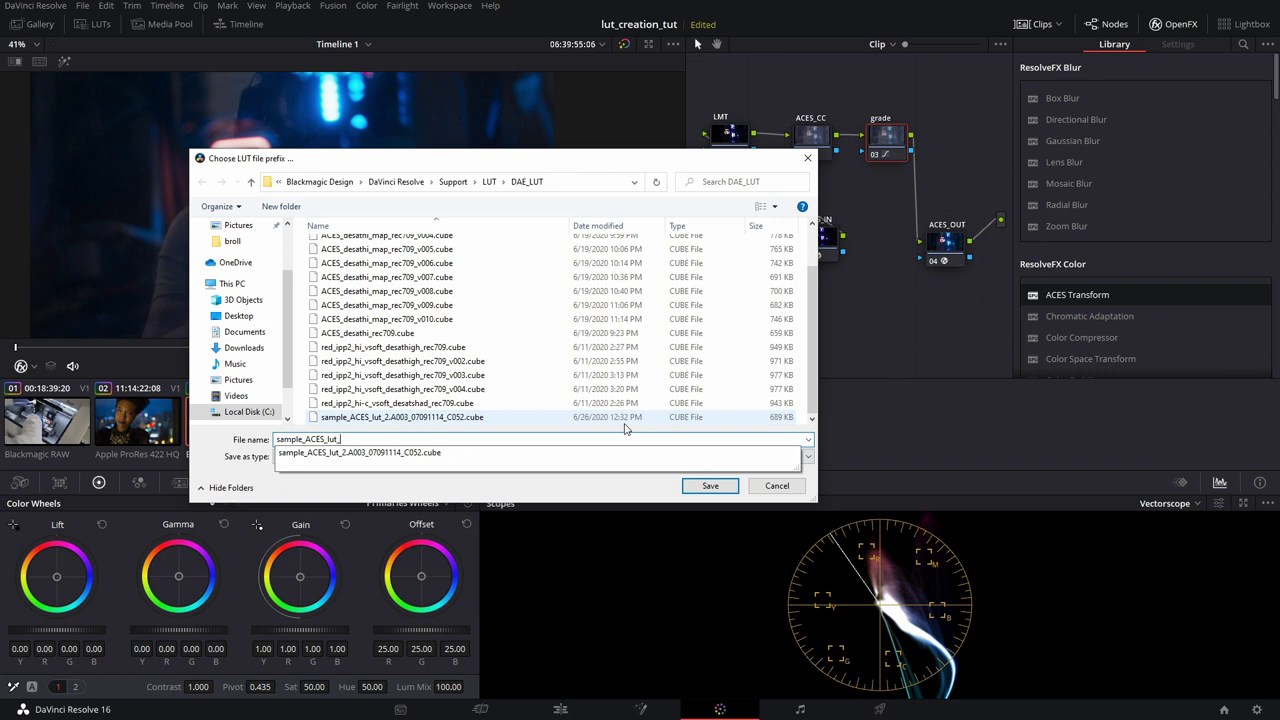
pyautogui.write('neon_sup')
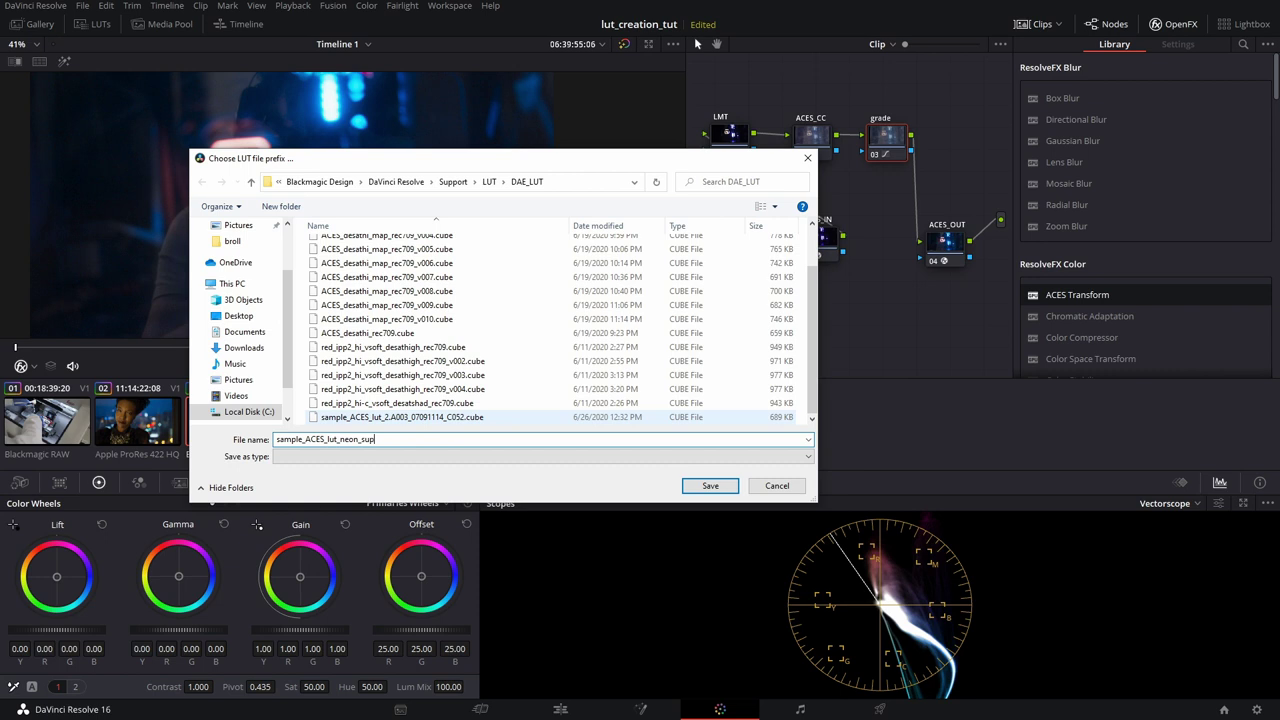
pyautogui.press('Return')
# - Confirm the neon_sup LUT file is in DAE_LUT, update the LUT lists, and save Project Settings
pyautogui.click(655, 290)
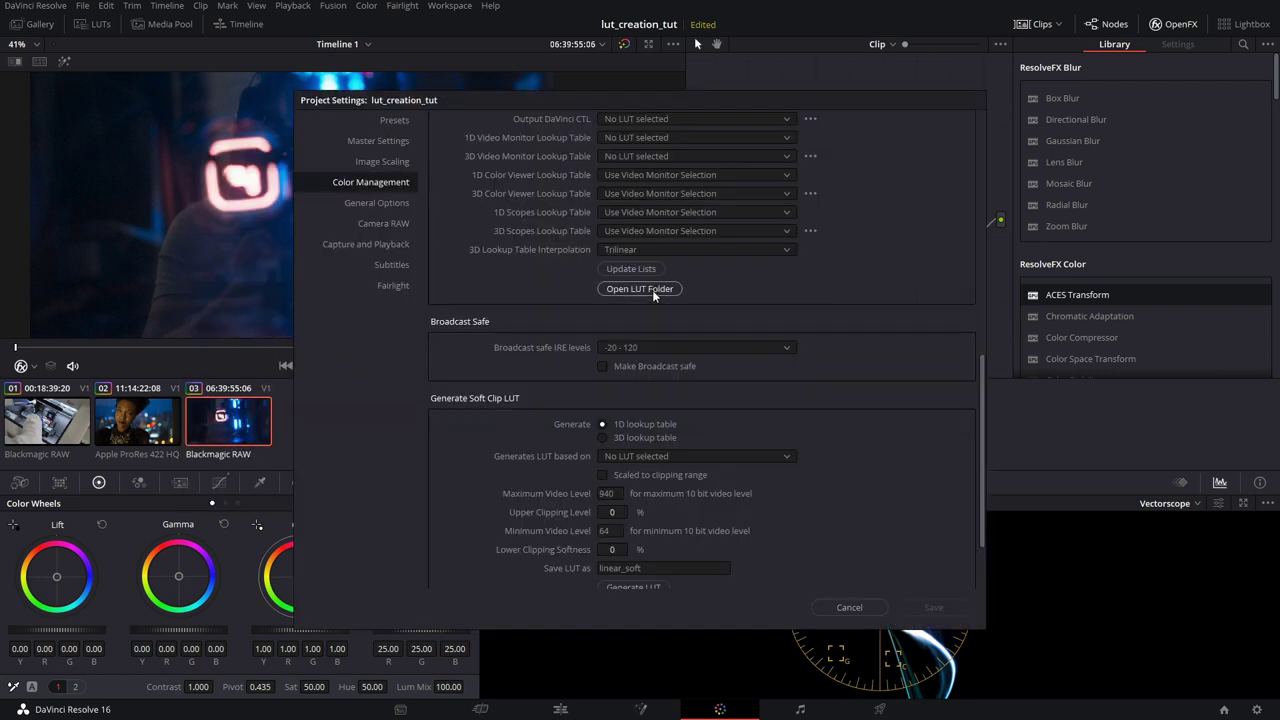
pyautogui.scroll(-4, 526, 329)
pyautogui.scroll(1, 490, 330)
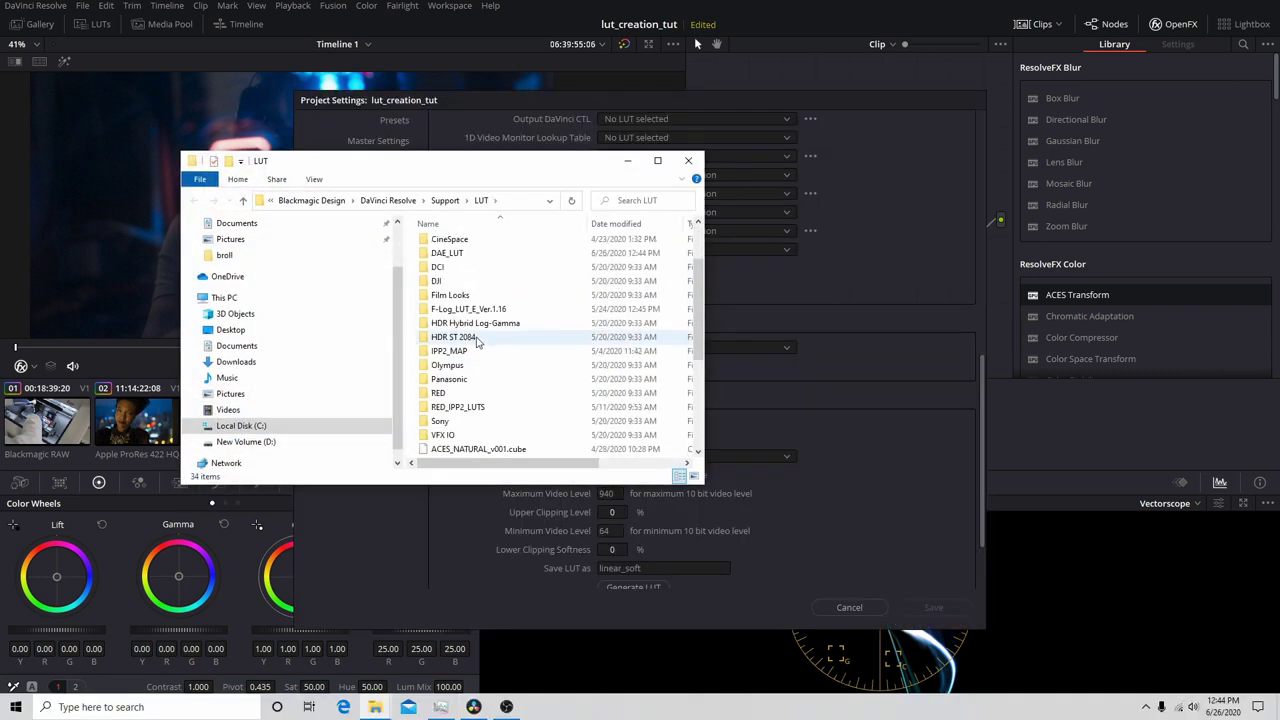
pyautogui.doubleClick(455, 253)
pyautogui.scroll(-1, 571, 343)
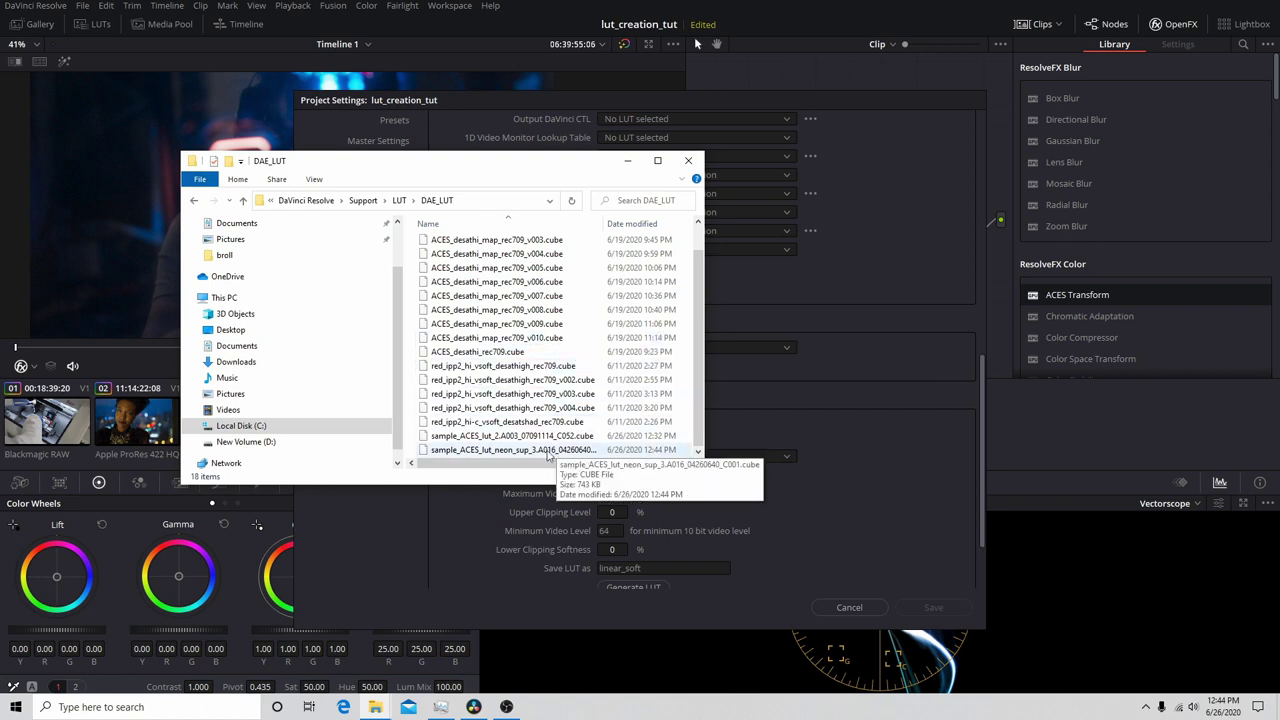
pyautogui.click(688, 160)
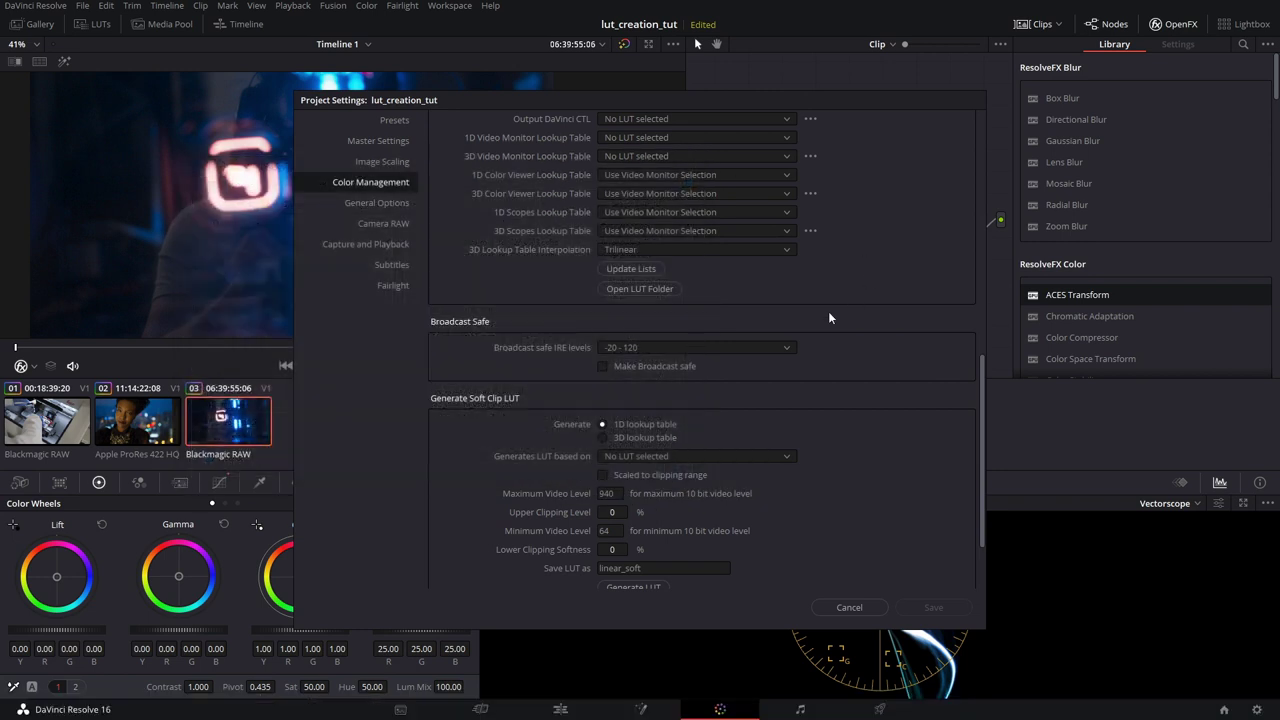
pyautogui.click(656, 268)
pyautogui.click(933, 607)
# - Add corrector node 07 fed by the source image, and tidy the node graph
pyautogui.rightClick(836, 314)
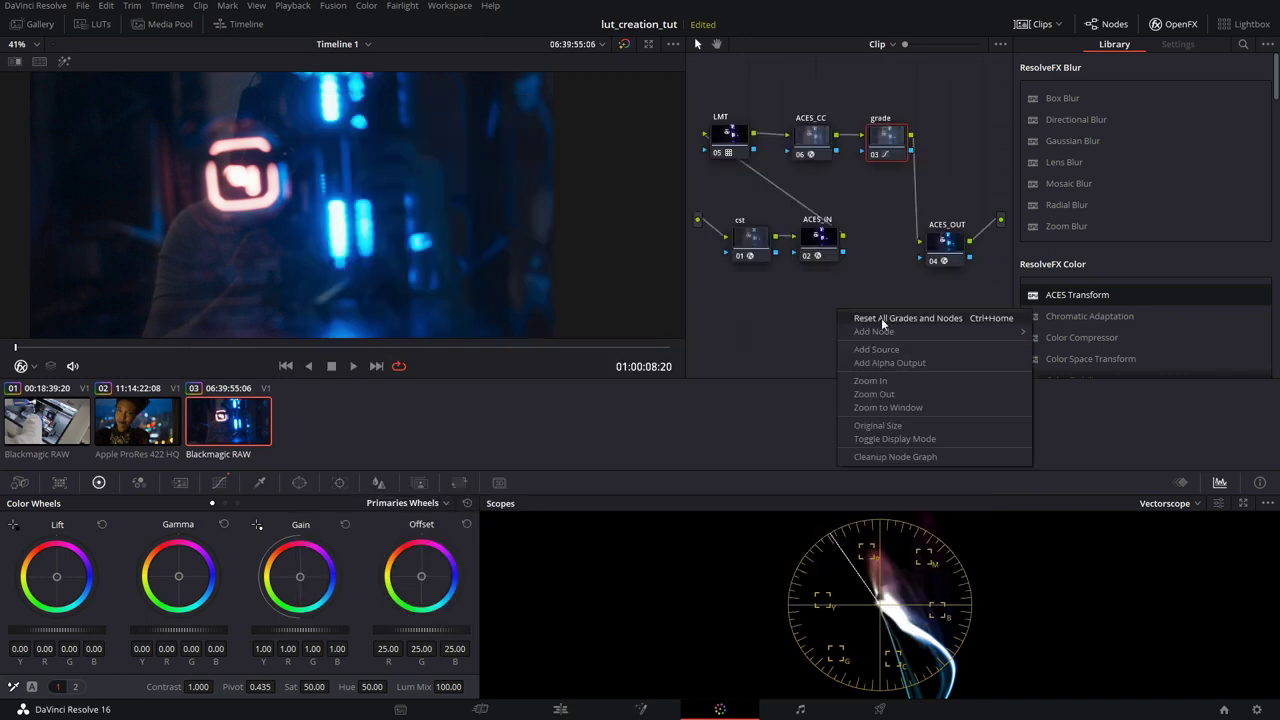
pyautogui.moveTo(877, 329)
pyautogui.click(1100, 330)
pyautogui.moveTo(698, 220); pyautogui.dragTo(811, 310)
pyautogui.moveTo(963, 257); pyautogui.dragTo(955, 221)
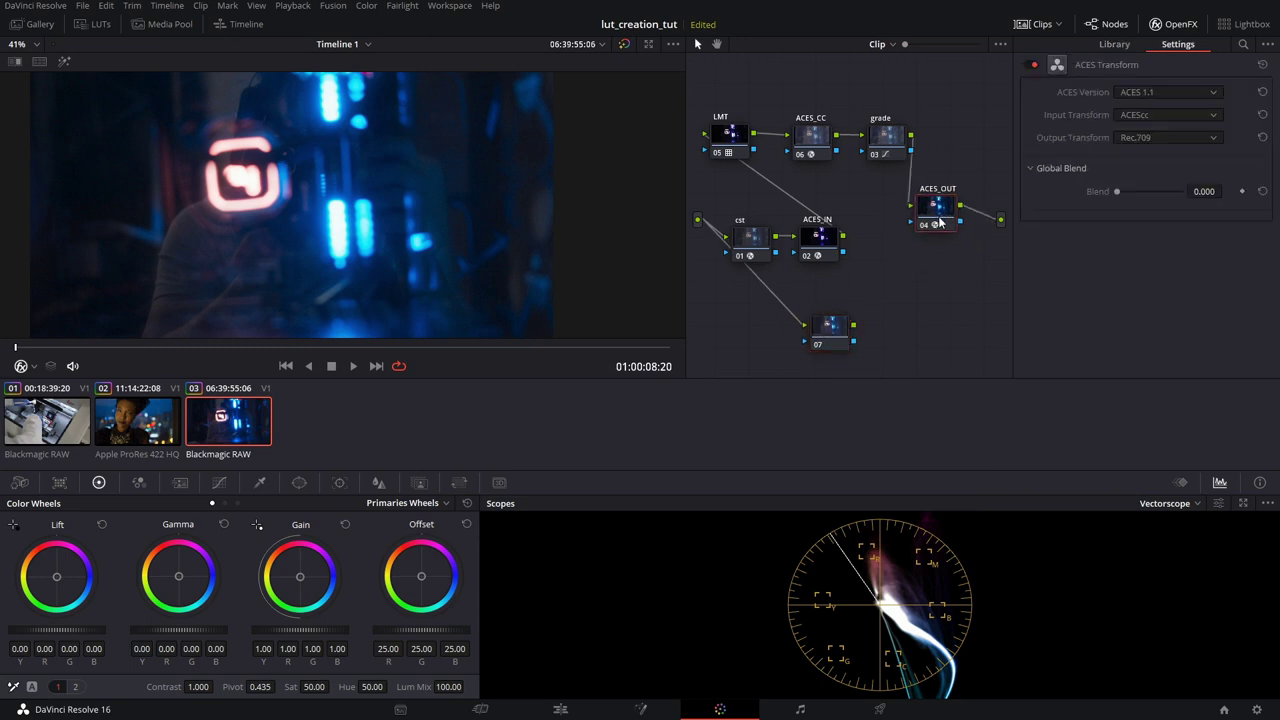
pyautogui.click(820, 233)
pyautogui.moveTo(760, 242); pyautogui.dragTo(750, 200)
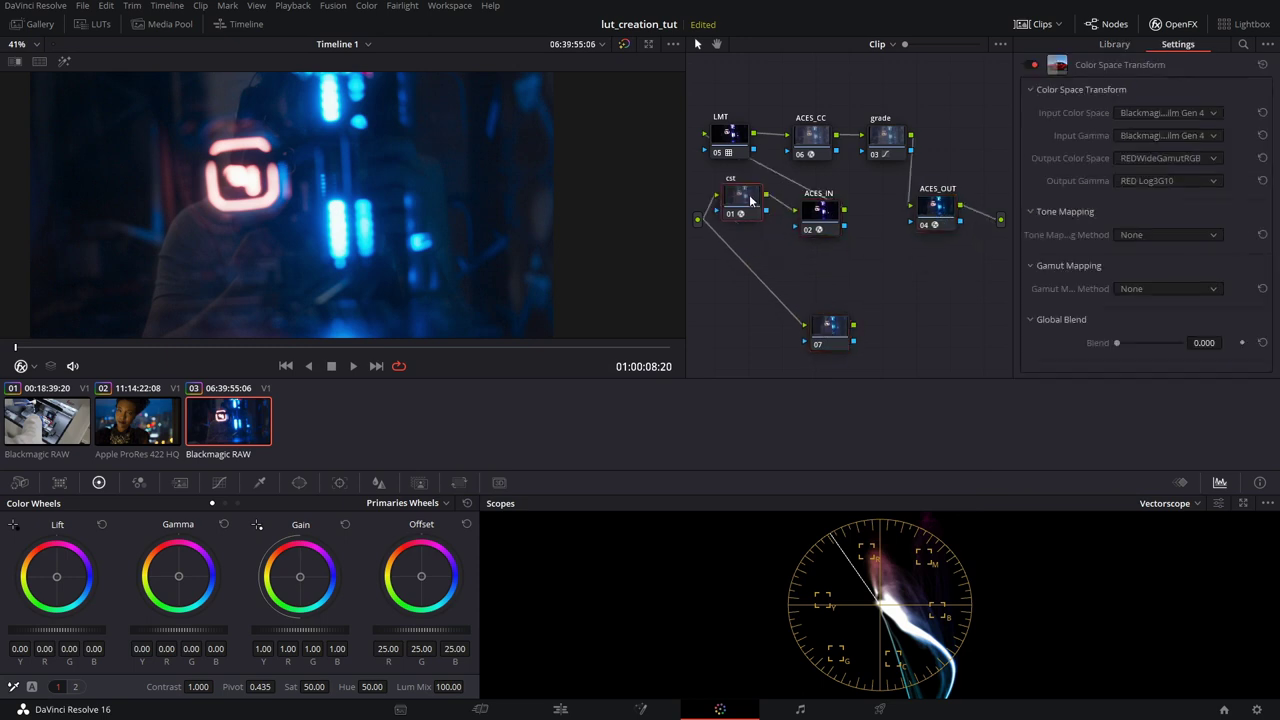
pyautogui.click(838, 338)
# - Apply the sample_ACES_lut_neon_sup LUT to node 07 from the LUT browser
pyautogui.click(90, 26)
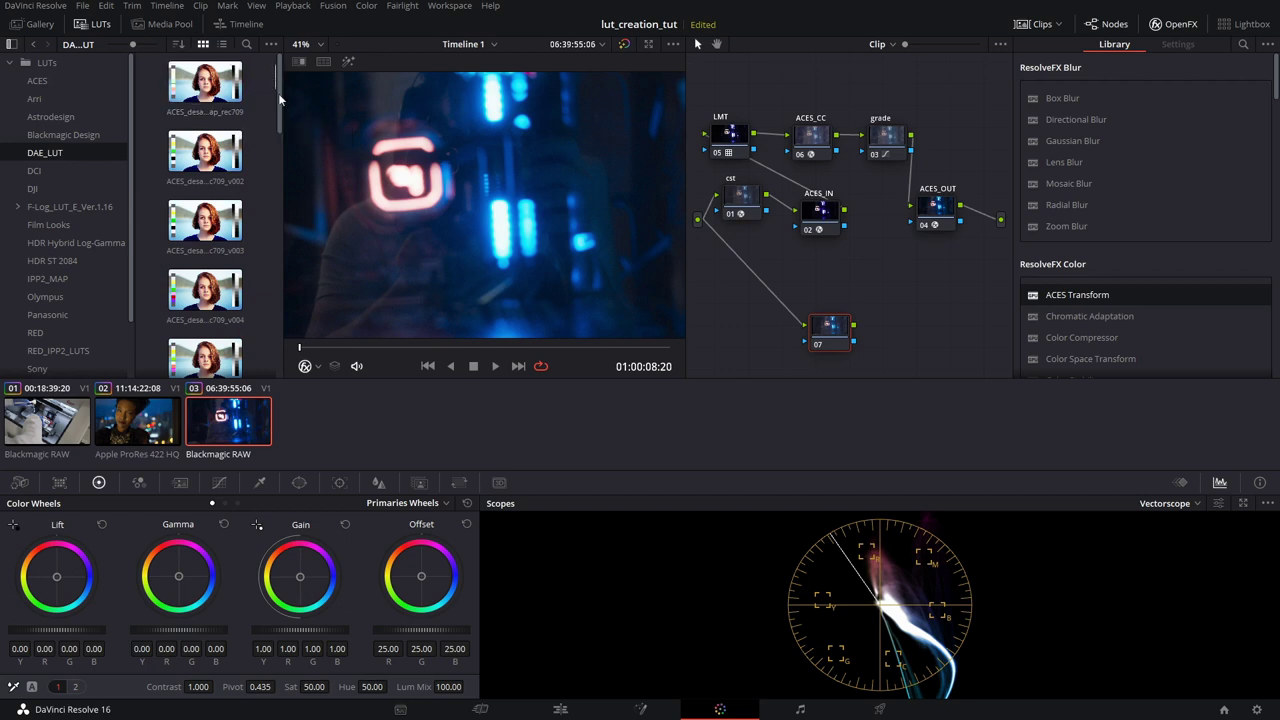
pyautogui.moveTo(279, 90); pyautogui.dragTo(276, 350)
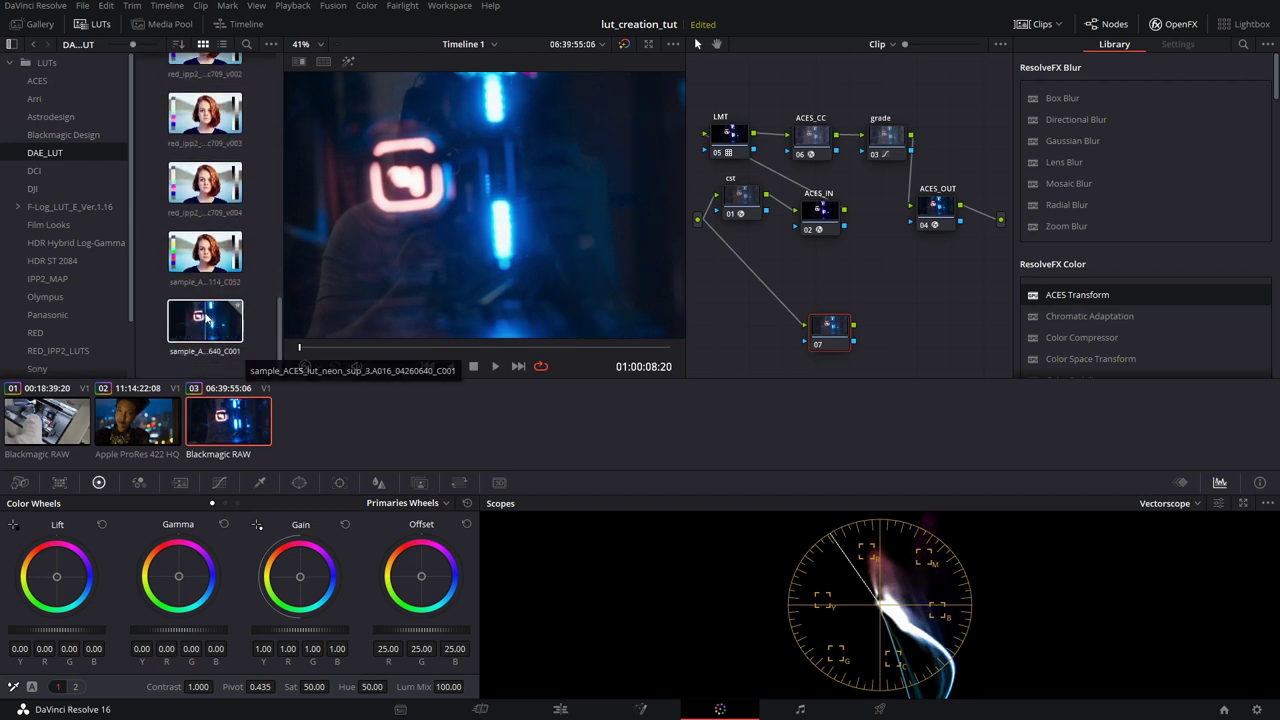
pyautogui.moveTo(207, 320); pyautogui.dragTo(1000, 219)
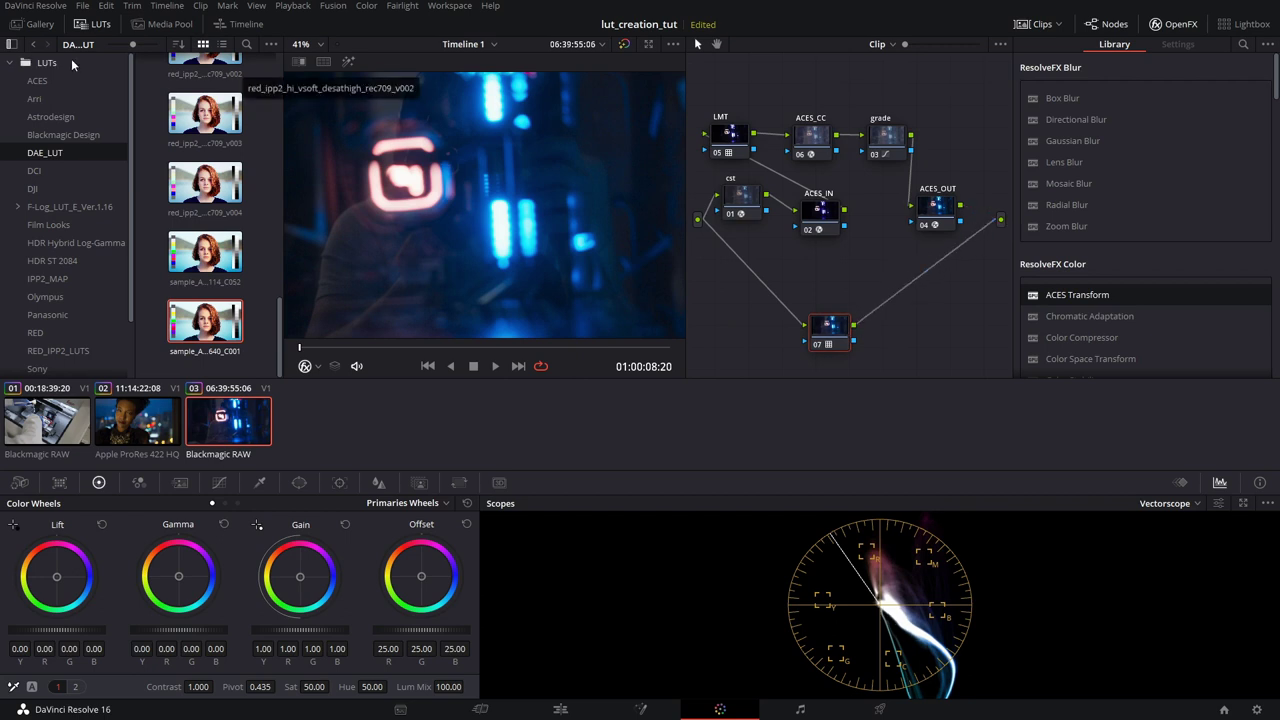
pyautogui.click(82, 24)
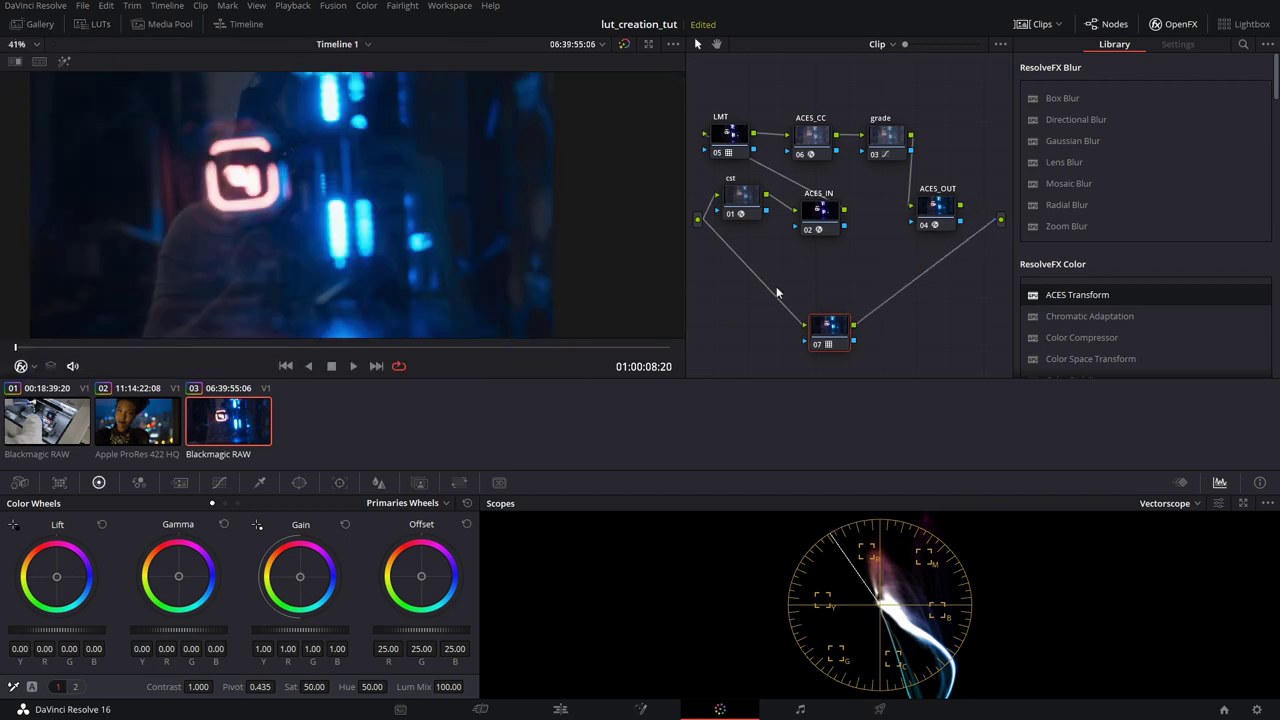
pyautogui.click(1036, 24)
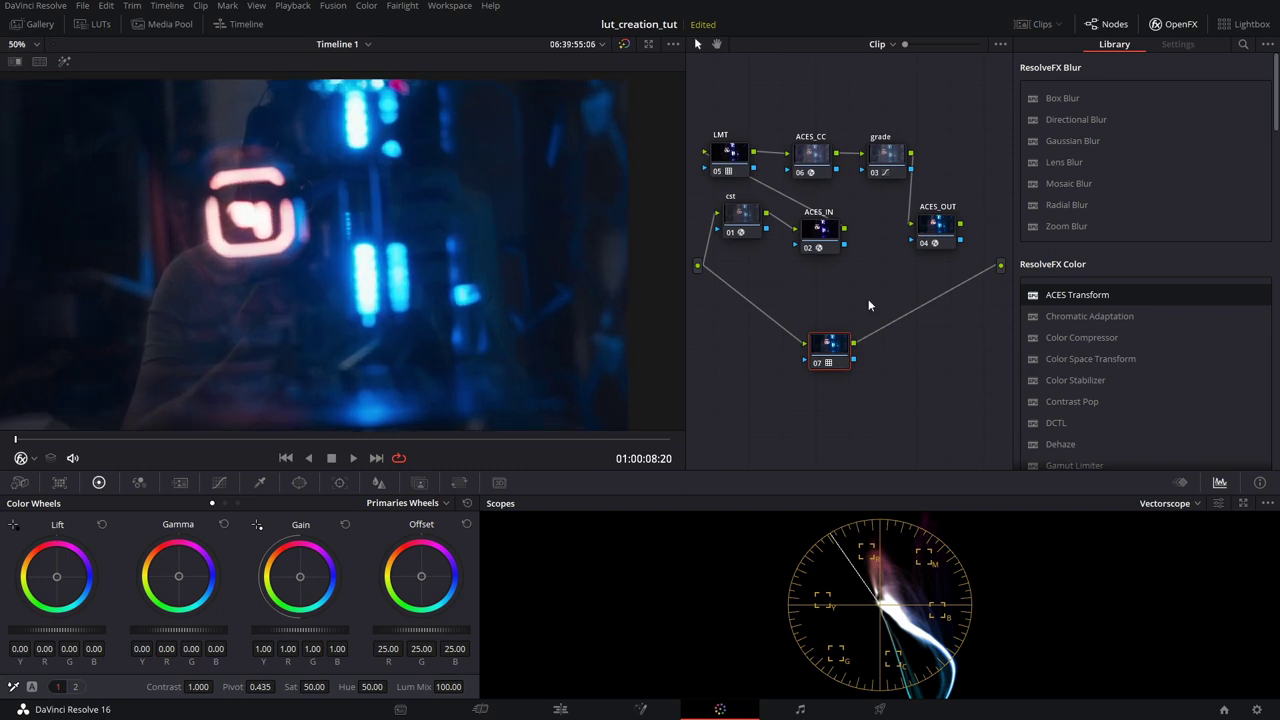
# - Wire node 07 to the main output and delete ACES_OUT's output link
pyautogui.moveTo(961, 225); pyautogui.dragTo(1001, 265)
pyautogui.moveTo(852, 344); pyautogui.dragTo(1001, 266)
pyautogui.click(1005, 272)
pyautogui.press('Delete')
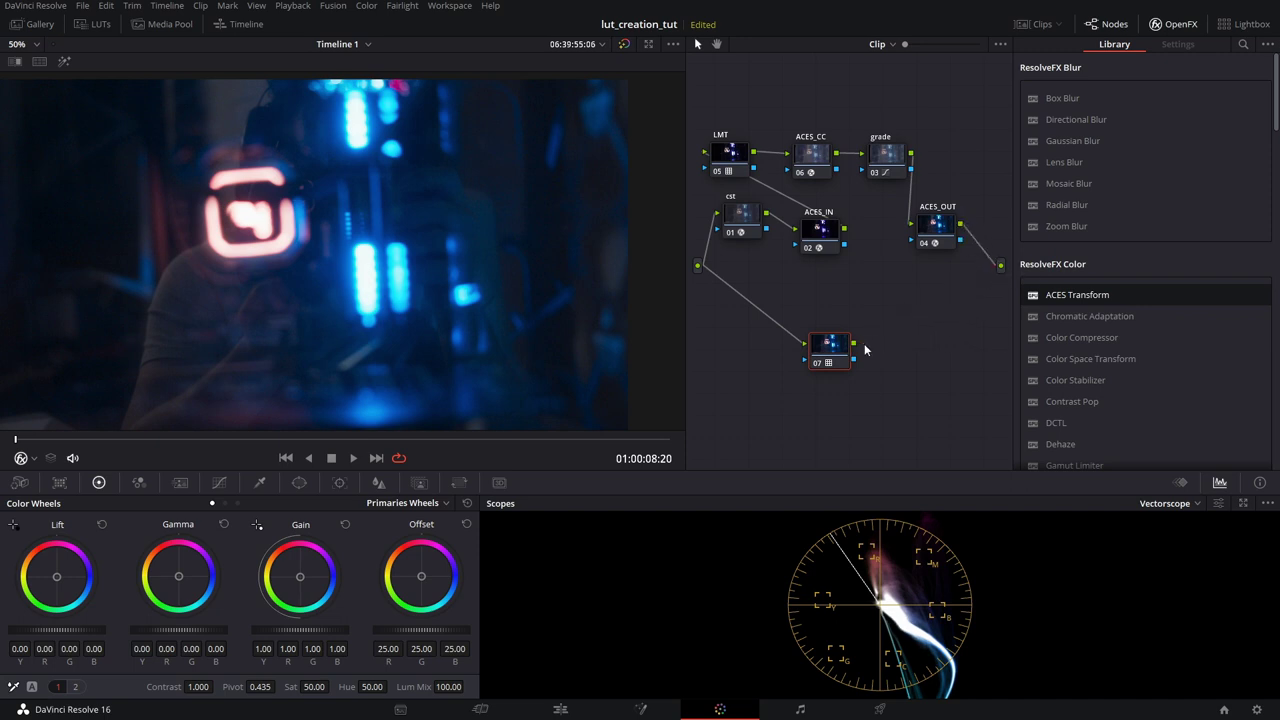
pyautogui.moveTo(854, 344); pyautogui.dragTo(1003, 270)
pyautogui.press('Delete')
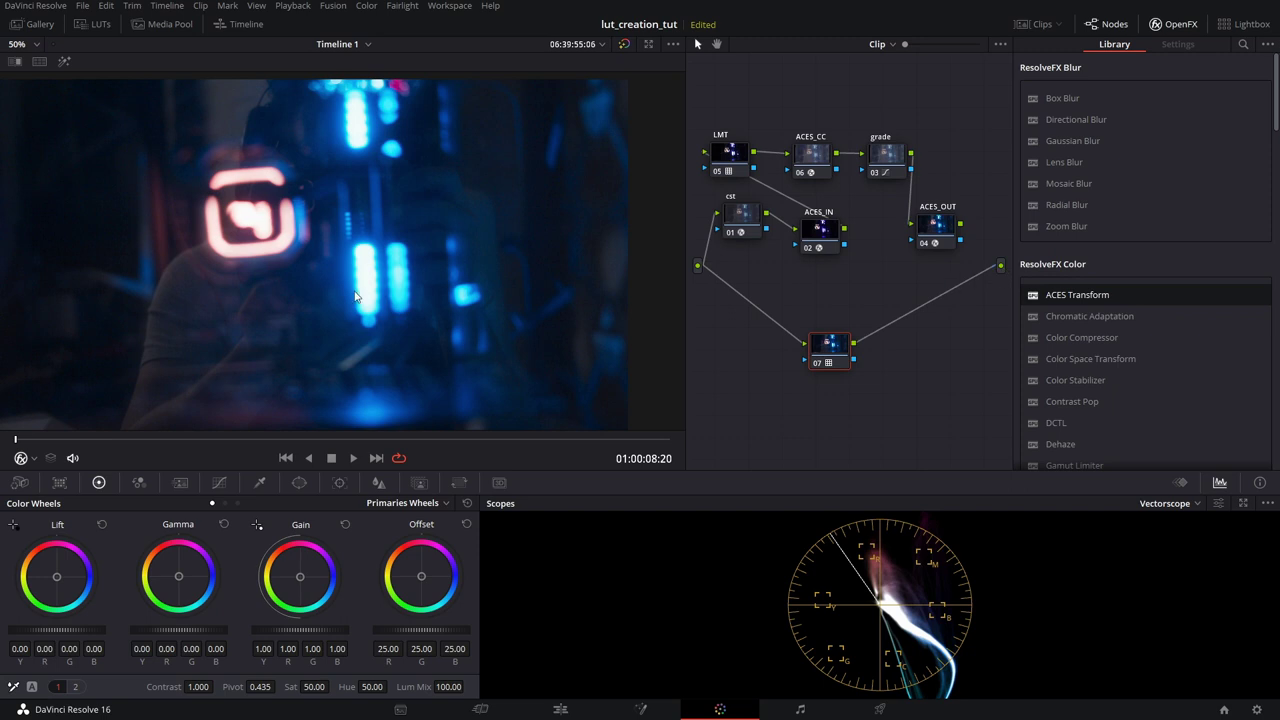
pyautogui.moveTo(826, 346); pyautogui.dragTo(815, 345)
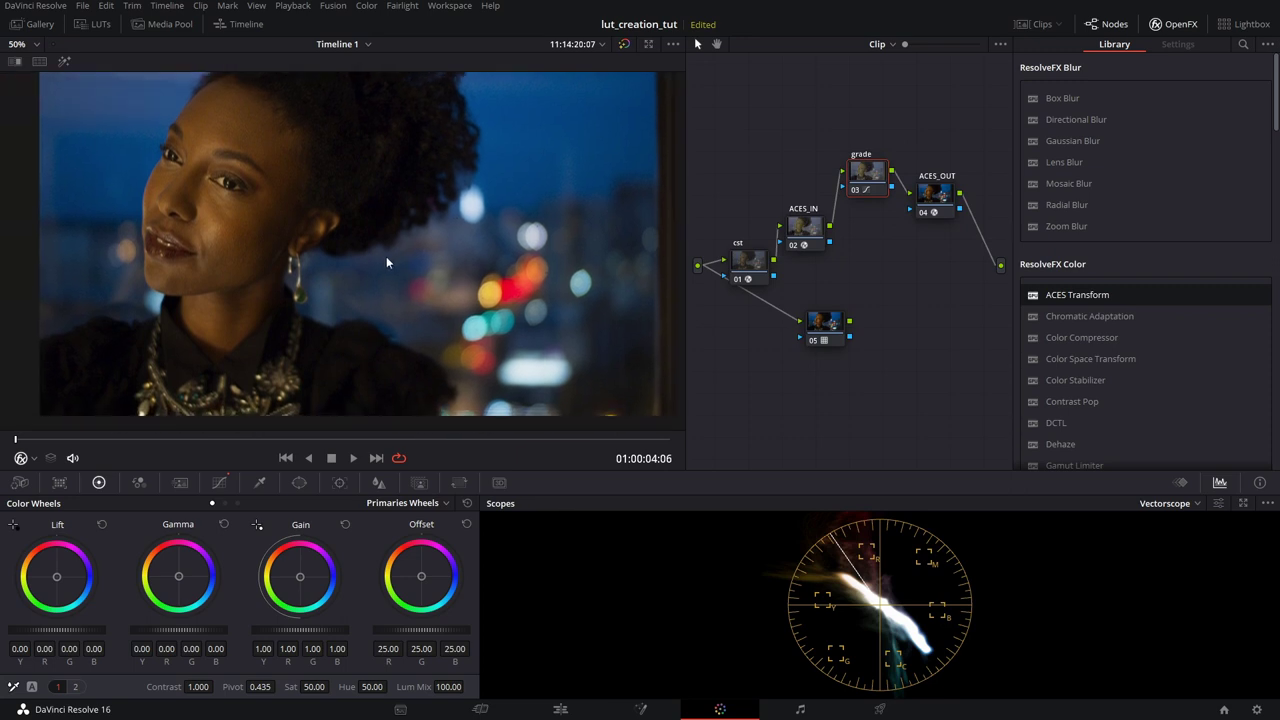
# - Reset the portrait shot to a single node 01 carrying the sample_ACES_lut_neon_sup LUT
pyautogui.scroll(-1, 361, 197)
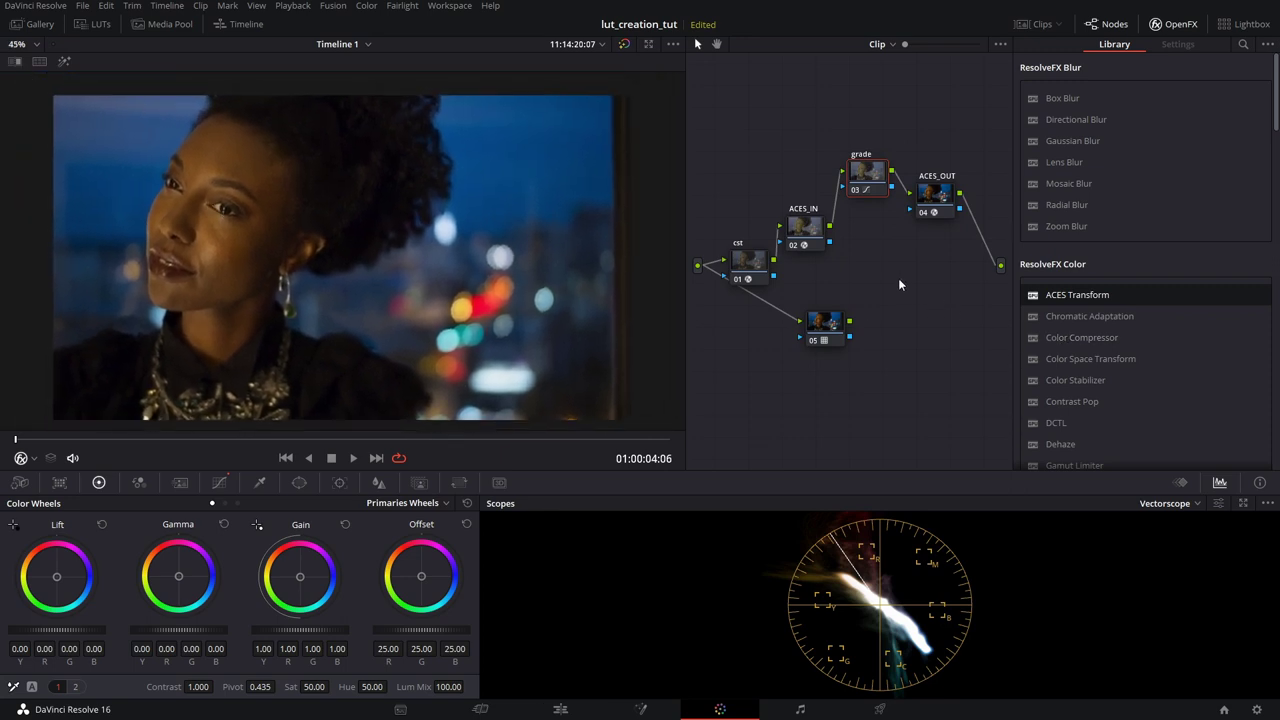
pyautogui.hotkey('ctrl', 'home')
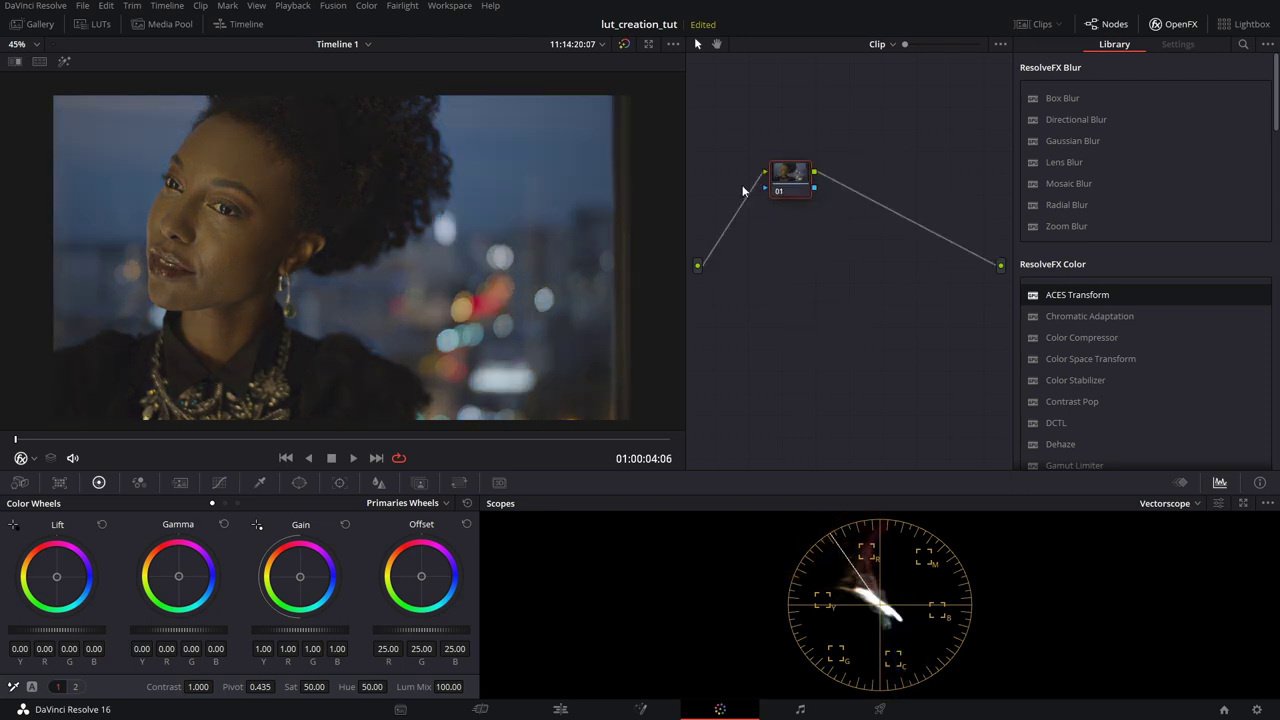
pyautogui.click(95, 23)
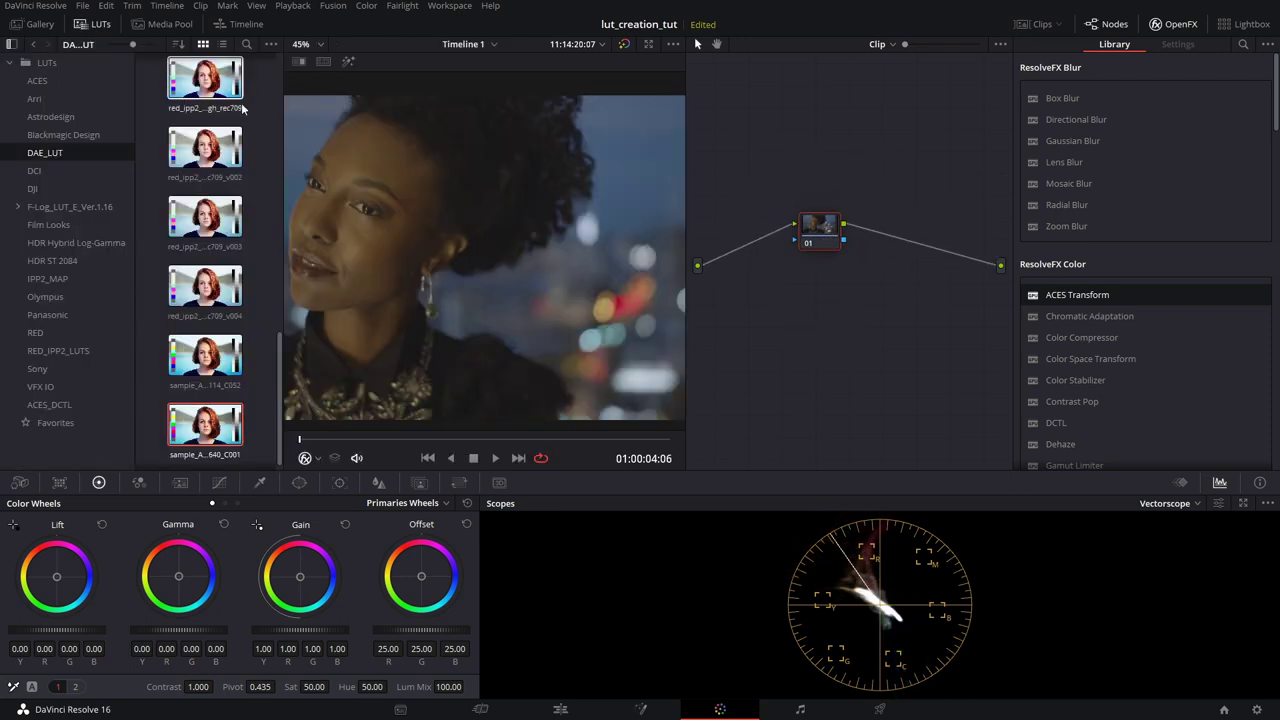
pyautogui.doubleClick(205, 425)
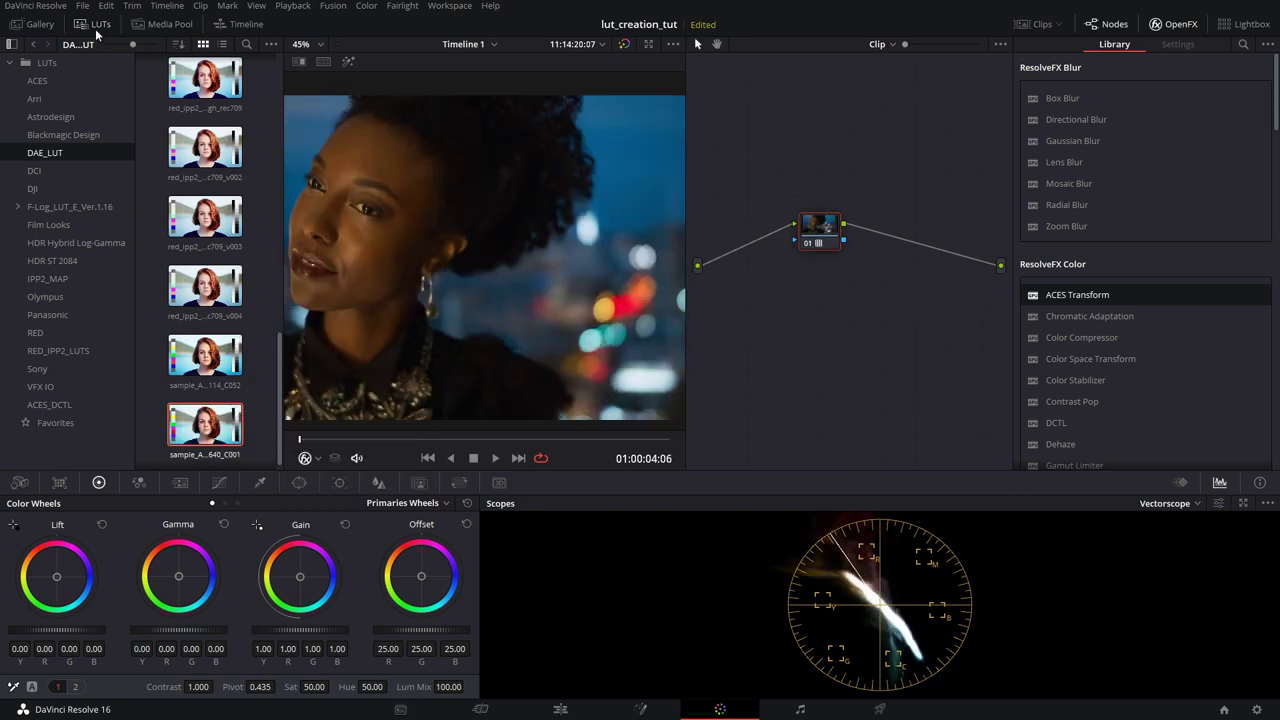
pyautogui.click(95, 23)
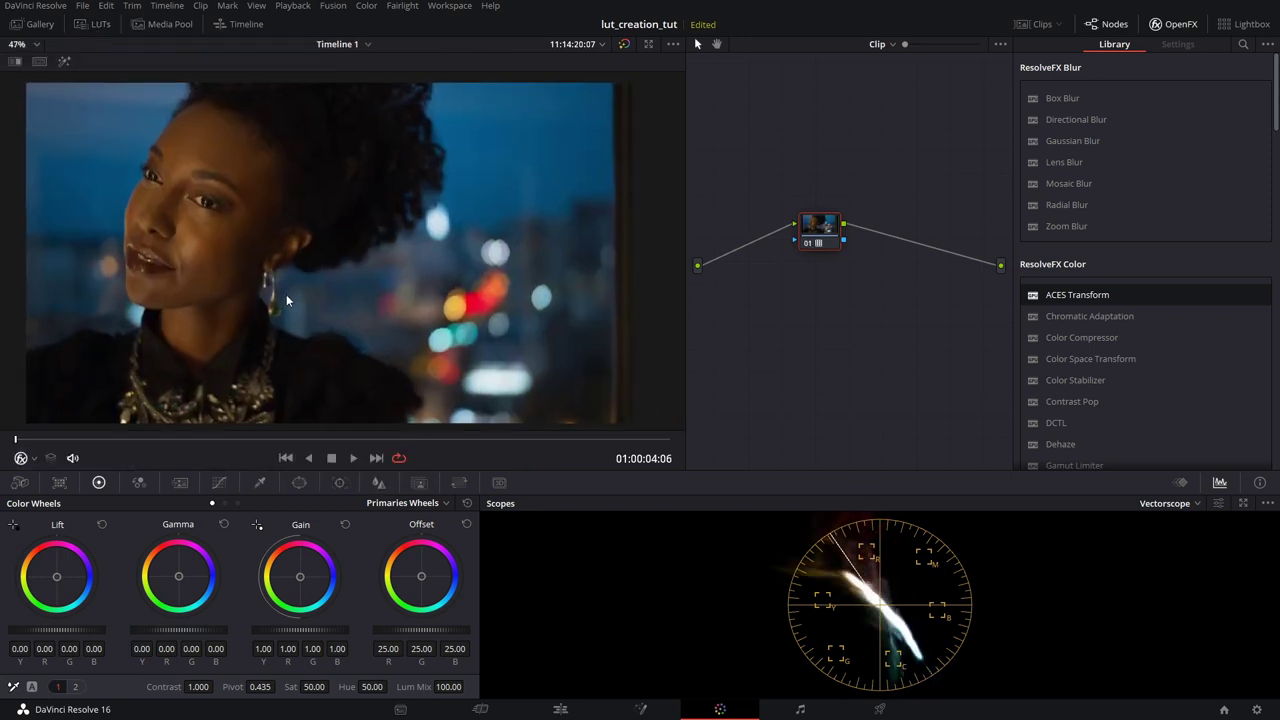
pyautogui.moveTo(40, 440); pyautogui.dragTo(318, 432)
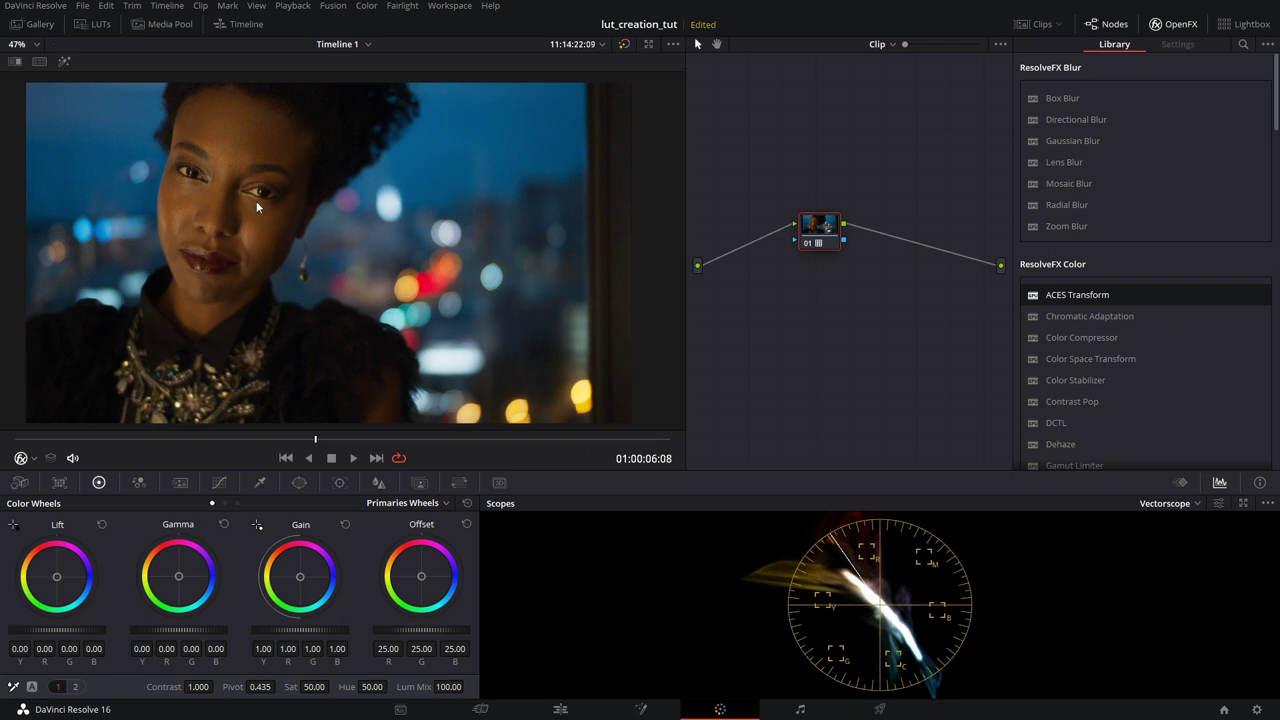
pyautogui.hotkey('ctrl', 'd')
pyautogui.hotkey('ctrl', 'd')
pyautogui.hotkey('ctrl', 'd')
pyautogui.hotkey('ctrl', 'd')
pyautogui.hotkey('ctrl', 'd')
pyautogui.hotkey('ctrl', 'd')
pyautogui.moveTo(830, 239)
pyautogui.mouseDown()
pyautogui.moveTo(840, 221)
pyautogui.moveTo(852, 263)
pyautogui.moveTo(851, 245)
pyautogui.mouseUp()
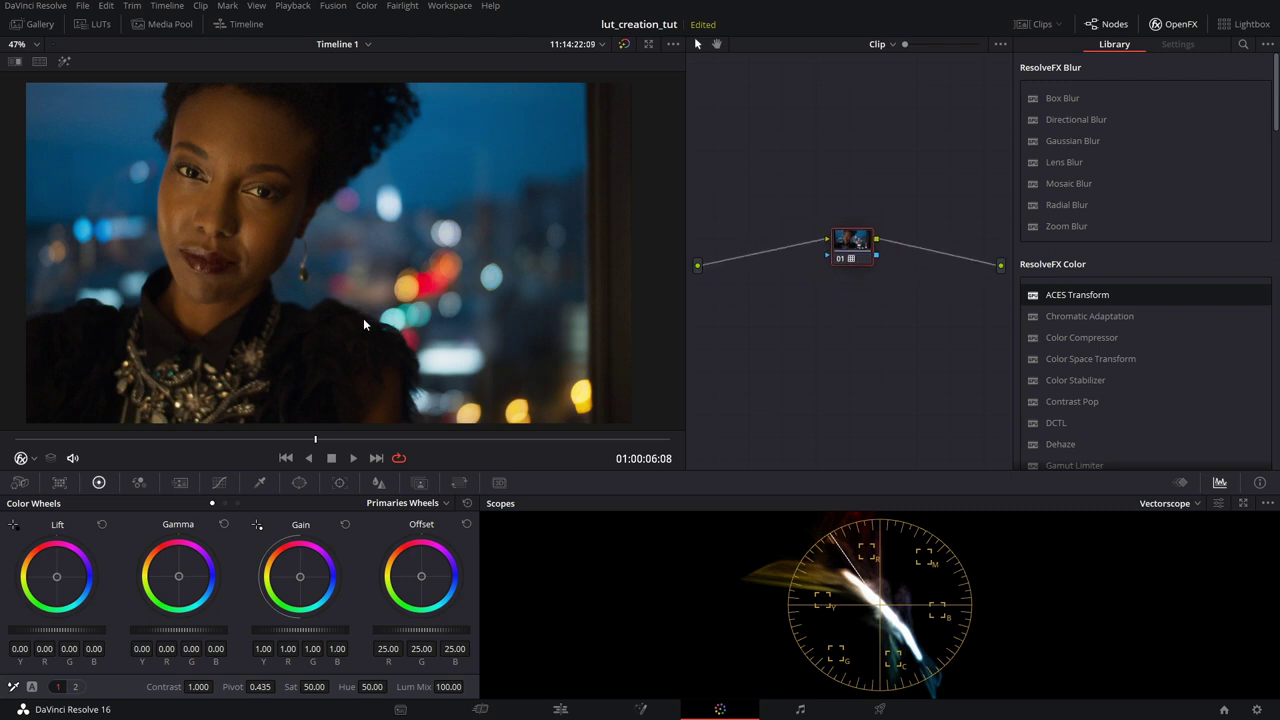